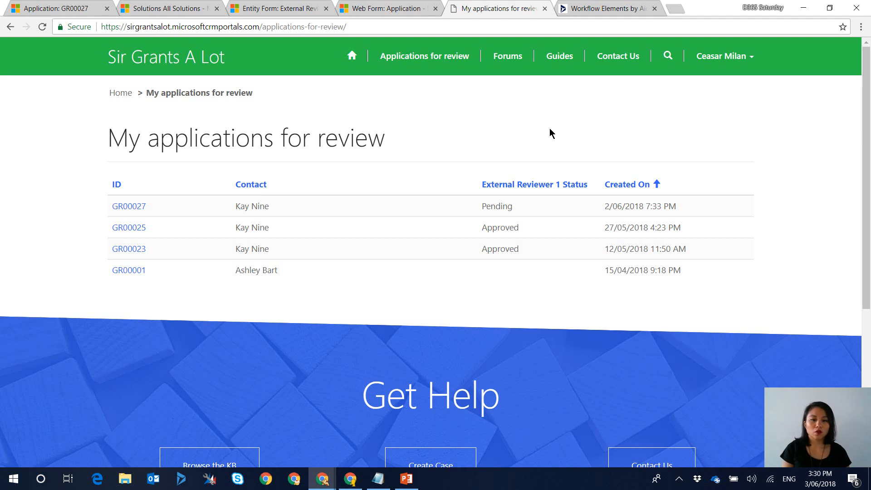
Open application GR00027 from the applications for review and examine the record id in the review page's URL.
click(364, 25)
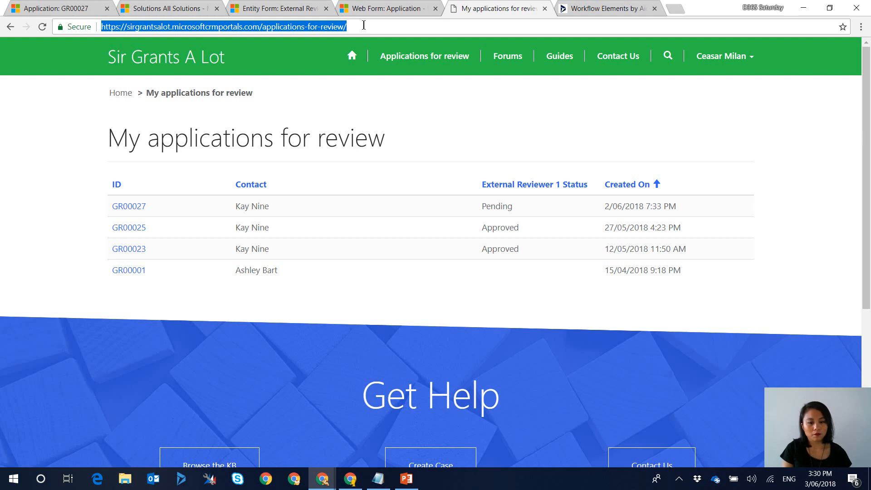
click(119, 207)
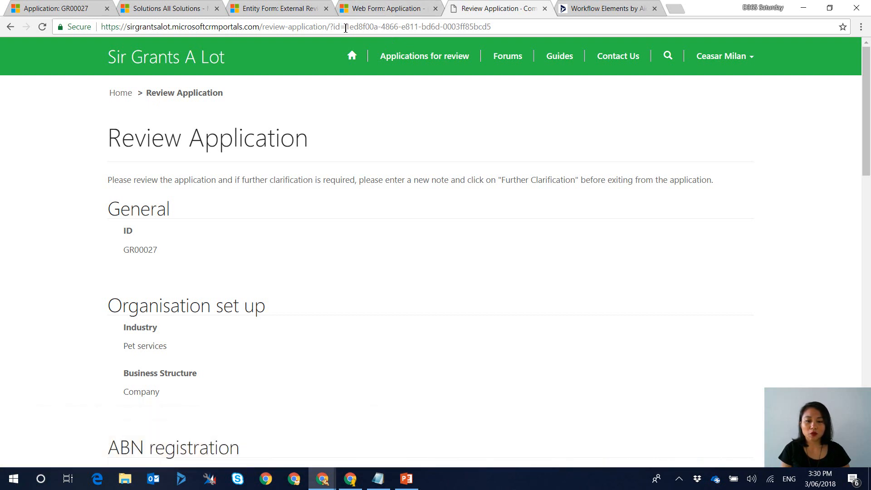
drag(327, 29, 263, 28)
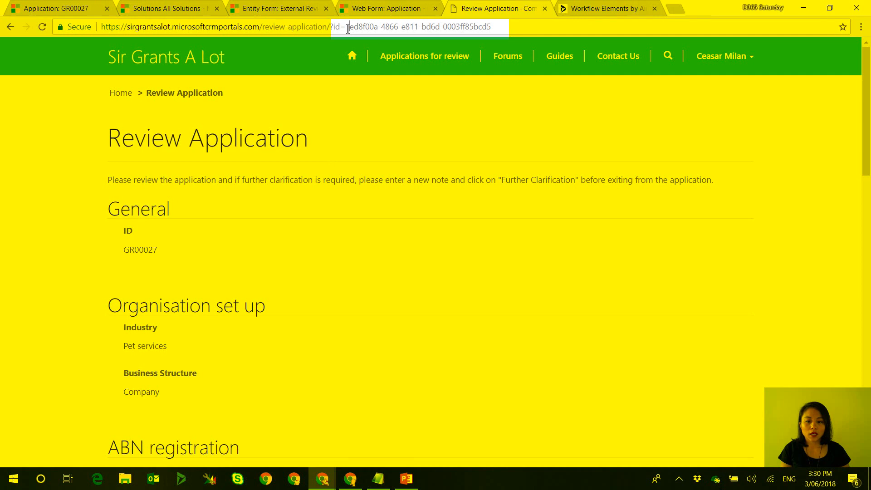
drag(349, 26, 515, 18)
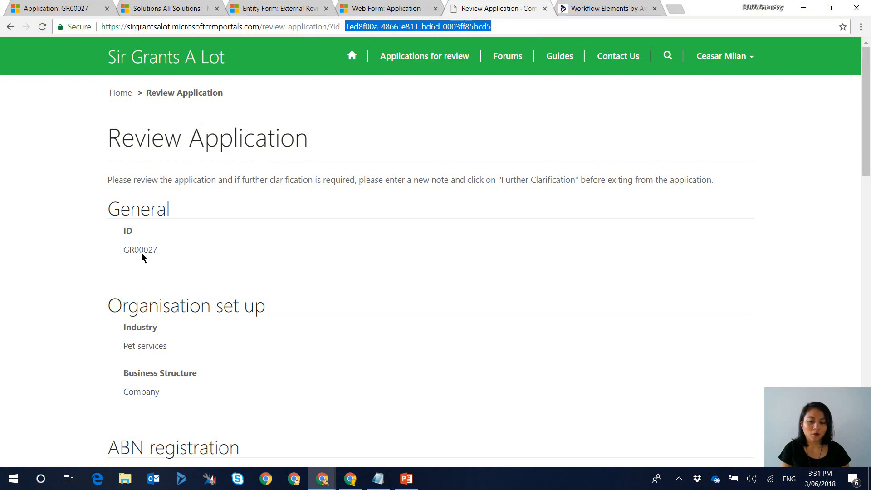
click(227, 251)
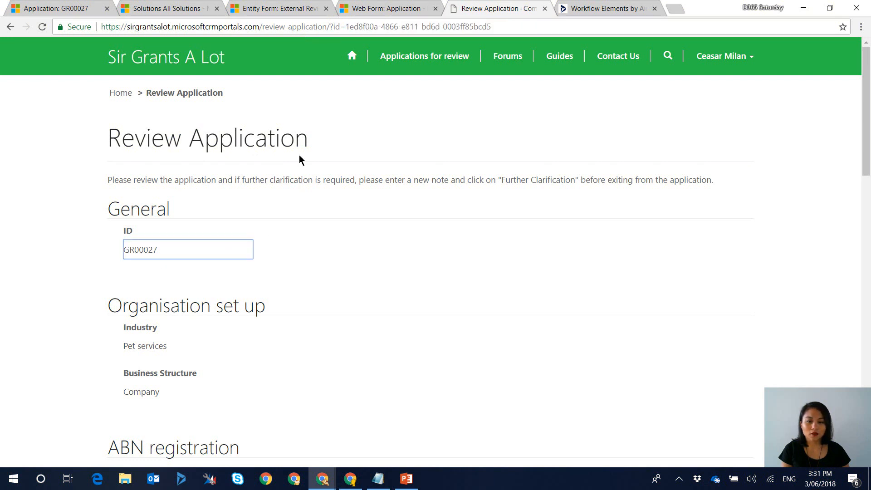
click(347, 26)
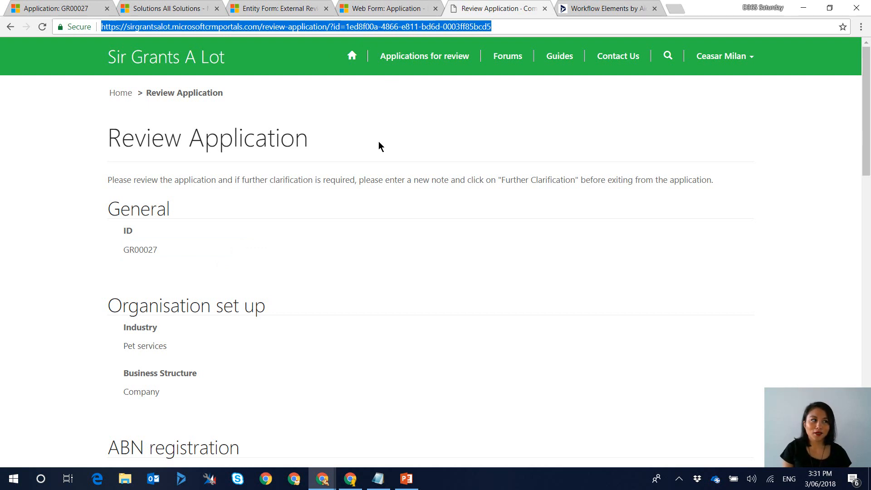
click(497, 216)
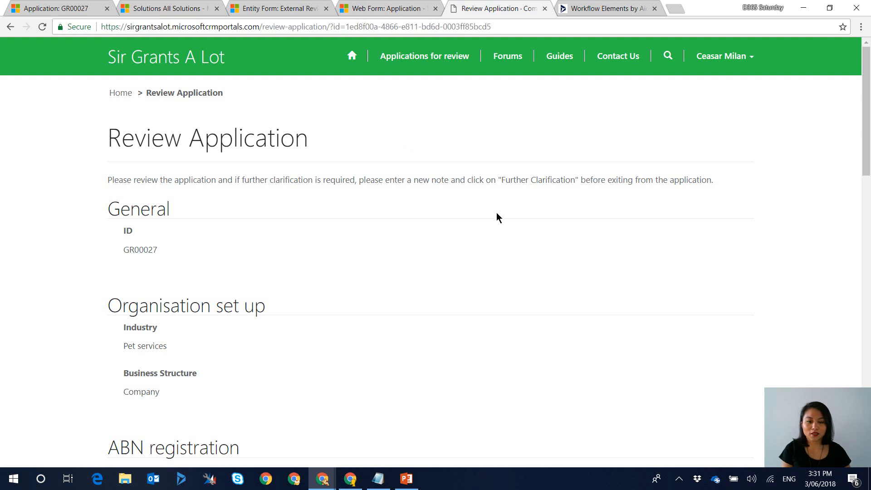
Look over the introduction and download options on the Workflow Elements website.
click(605, 9)
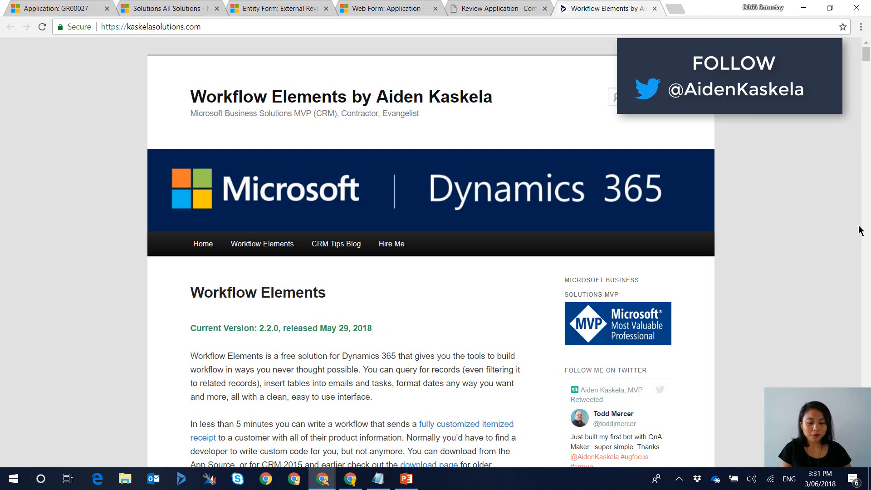
scroll(849, 229, down, 4)
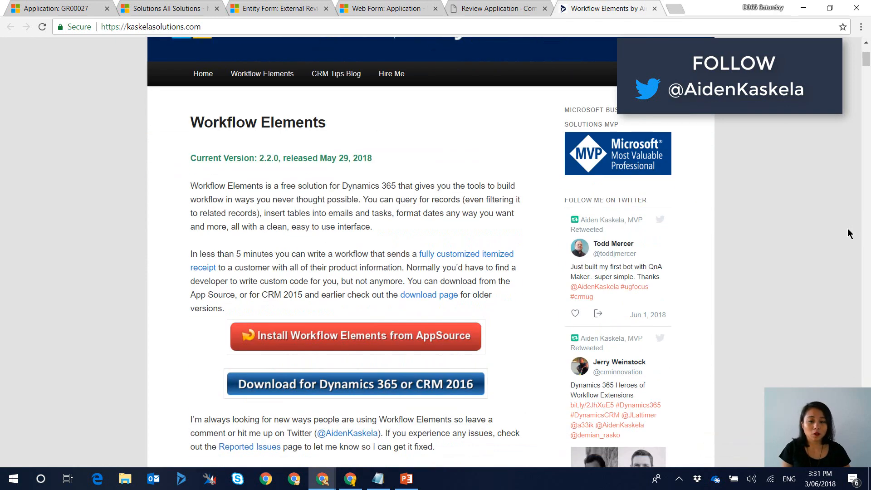
scroll(848, 229, up, 4)
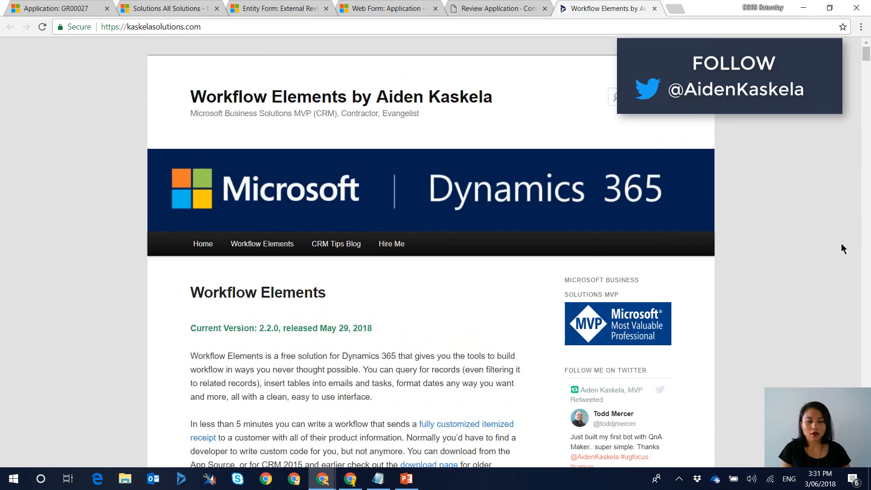
Bring up the "04. Send email to external reviewer for their involvement" process and review its properties, Get Metadata step and Send email step.
click(330, 485)
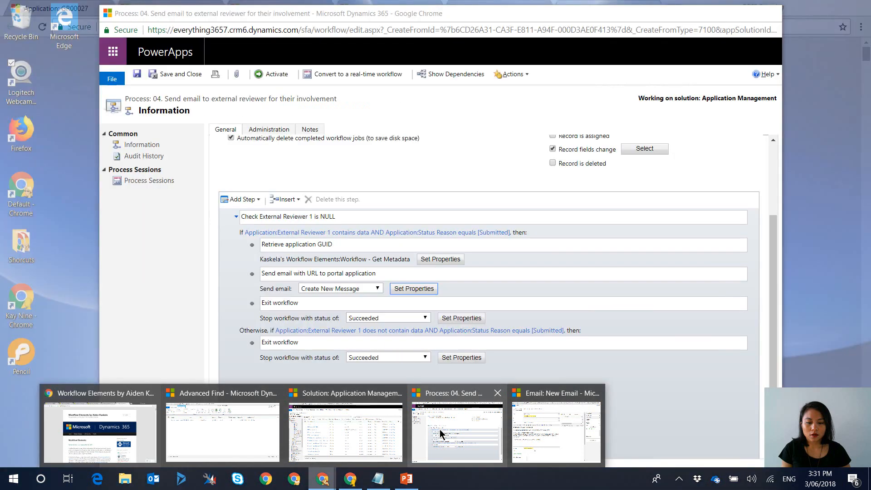
click(440, 429)
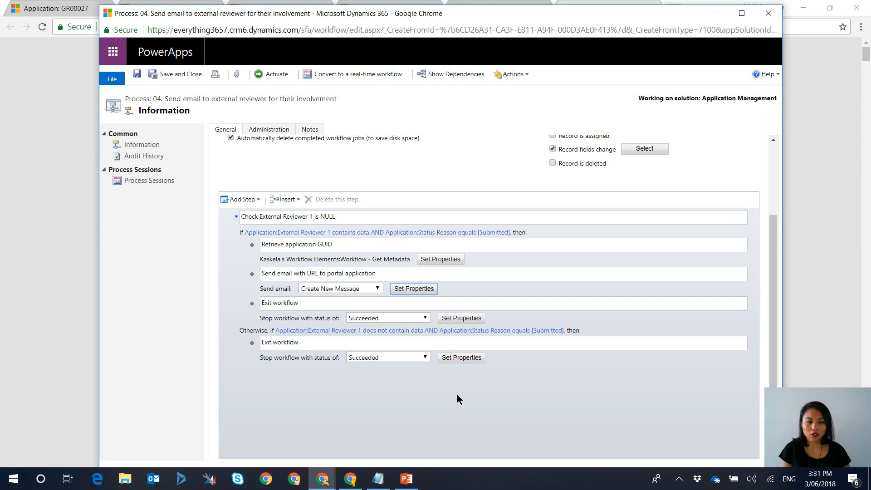
scroll(457, 397, up, 3)
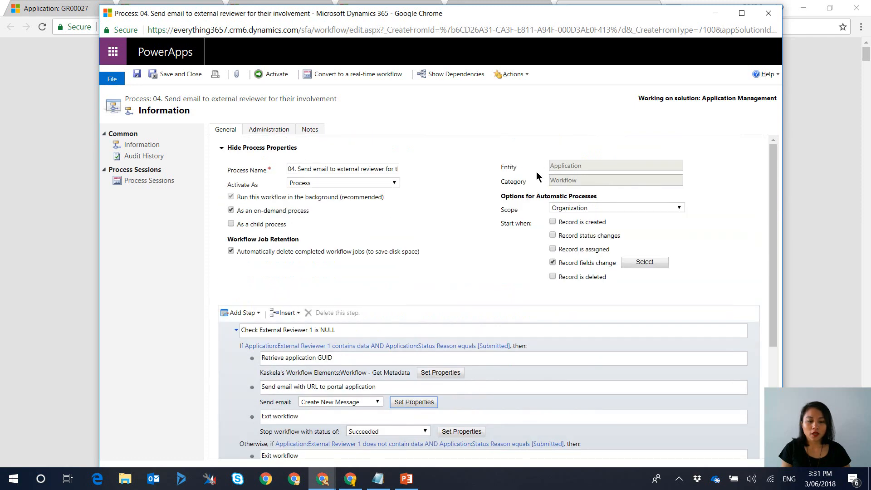
scroll(537, 176, down, 3)
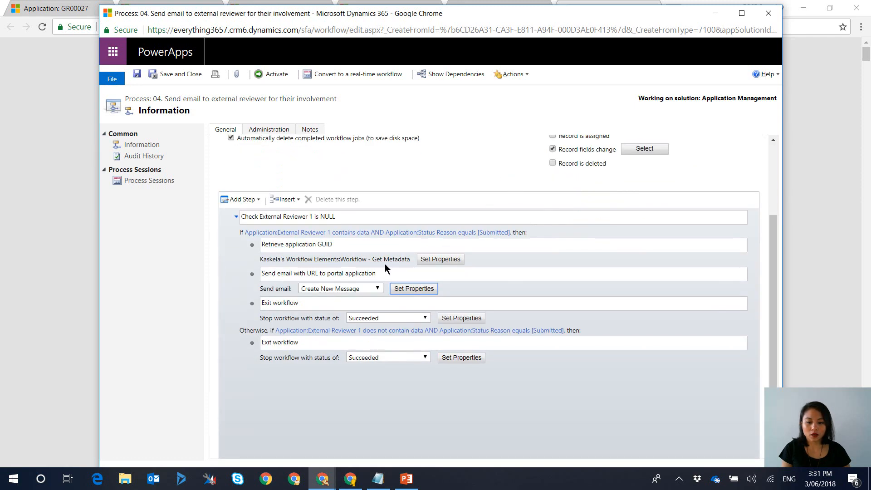
click(357, 258)
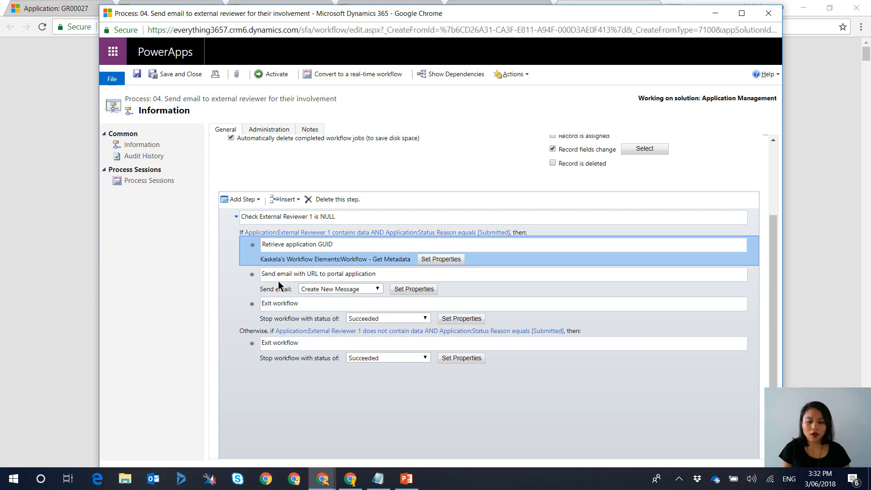
click(270, 294)
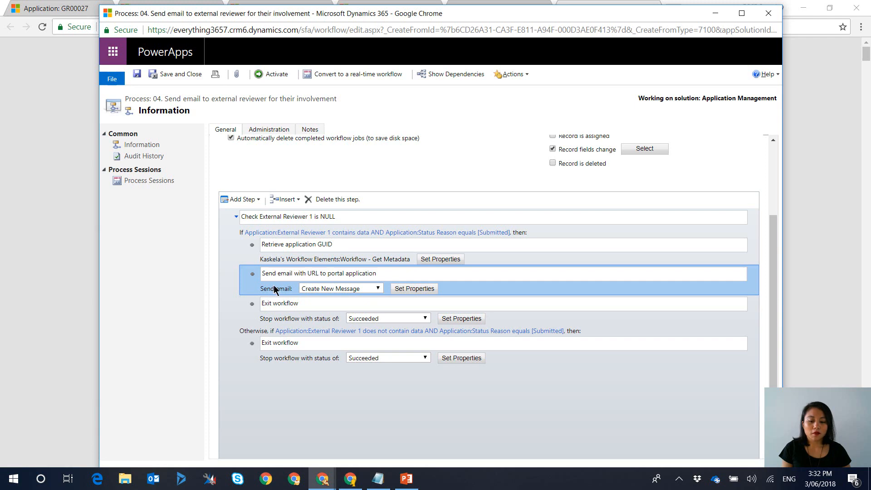
Bring up the workflow's Send Email form and examine the Record ID dynamic value within the review link.
click(322, 478)
click(551, 413)
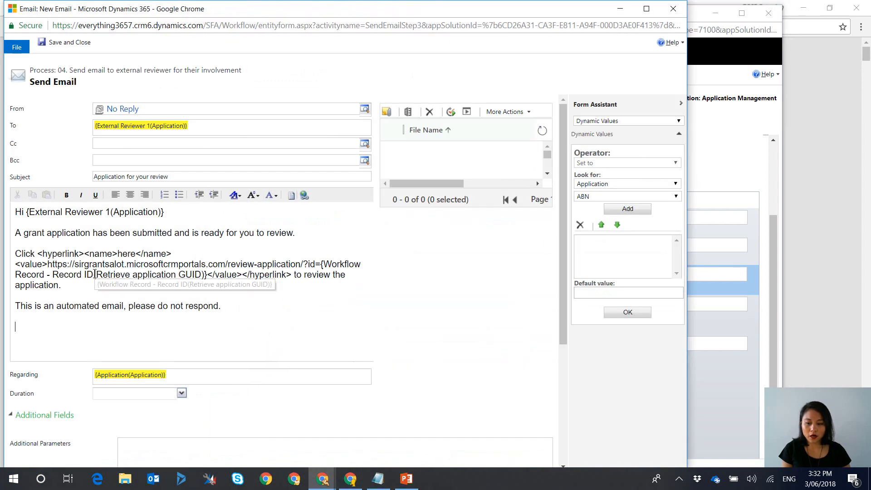
drag(93, 275, 321, 265)
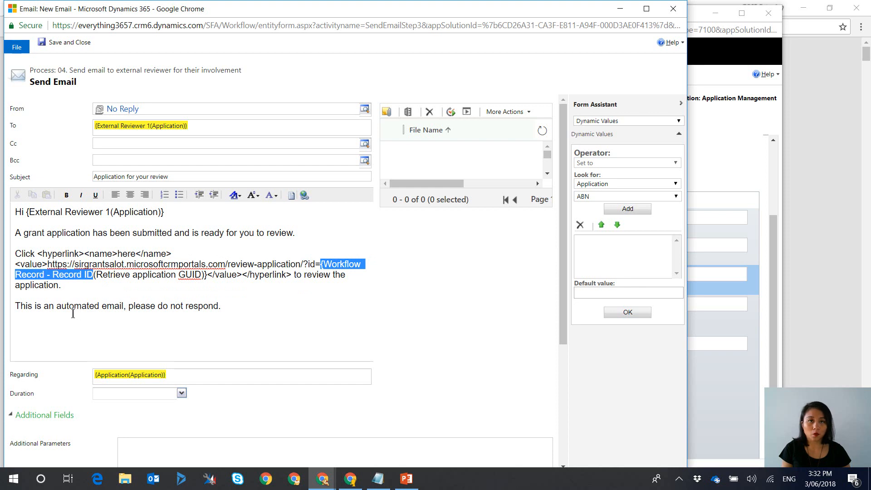
Start a new hyperlink below the email's closing line and copy the portal's Review Application URL up to and including "?id=".
click(53, 325)
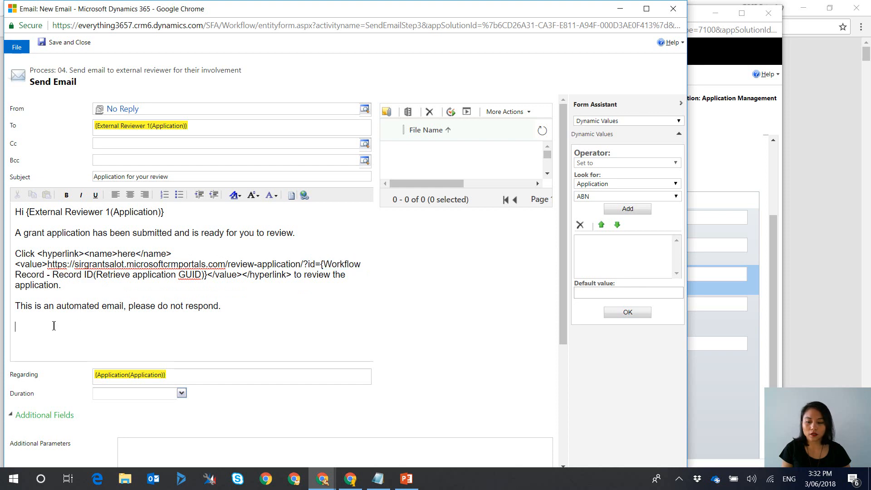
click(306, 196)
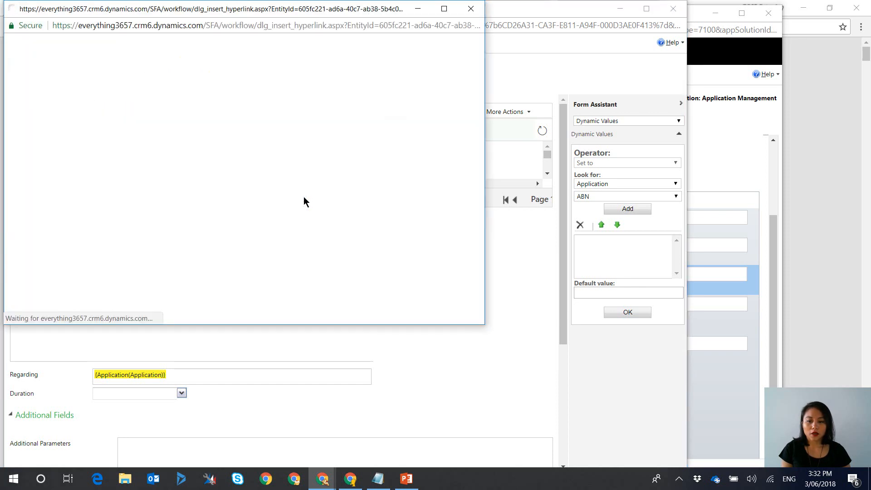
mouse_move(328, 484)
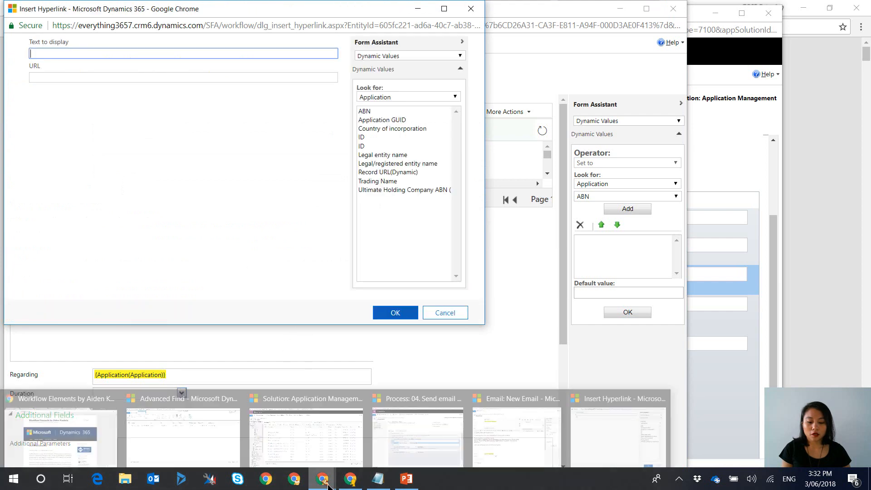
click(87, 433)
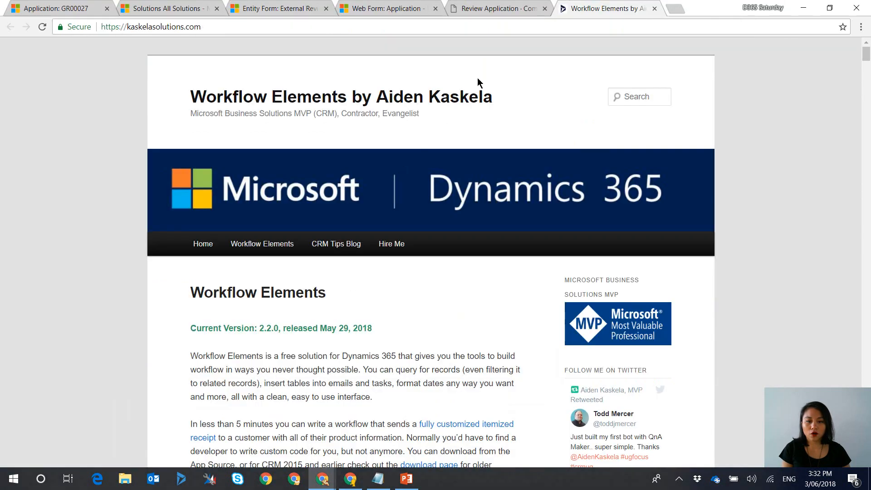
click(480, 12)
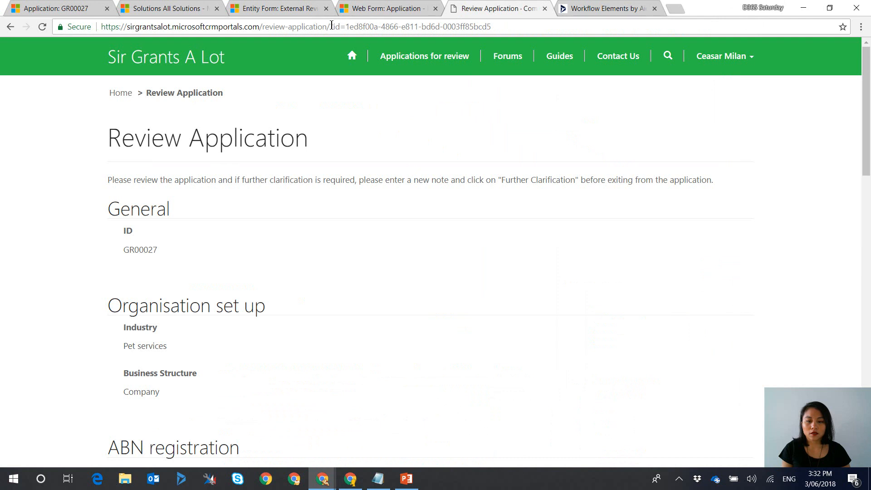
drag(346, 26, 98, 26)
right_click(120, 29)
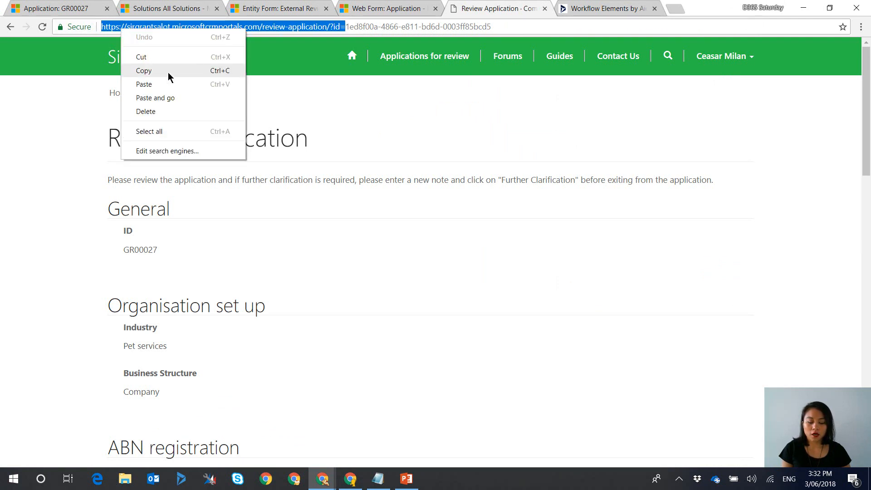
click(168, 72)
click(322, 478)
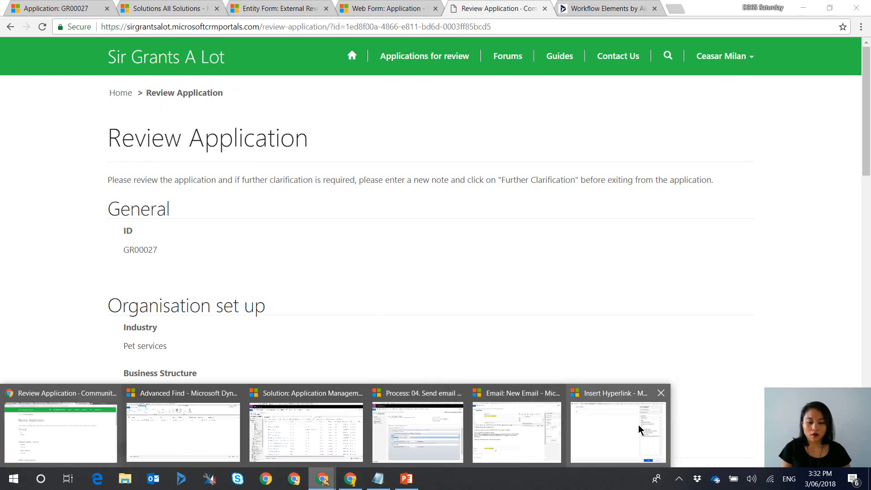
click(623, 426)
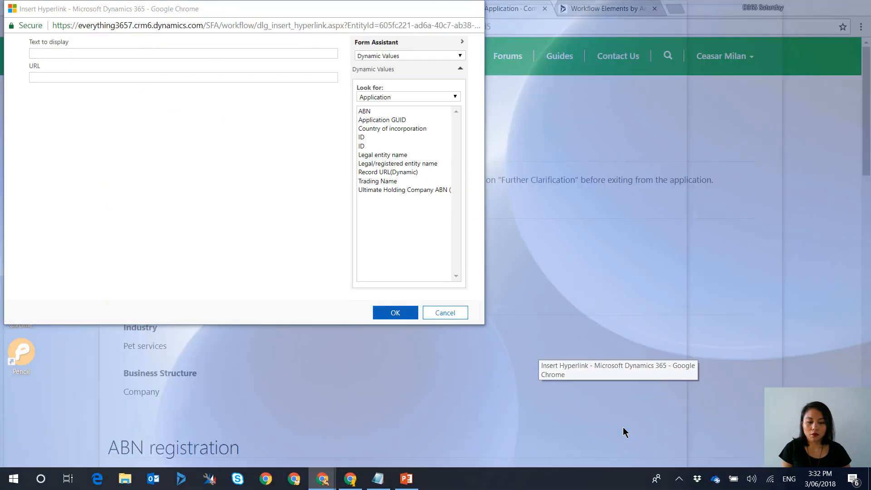
drag(156, 17, 370, 63)
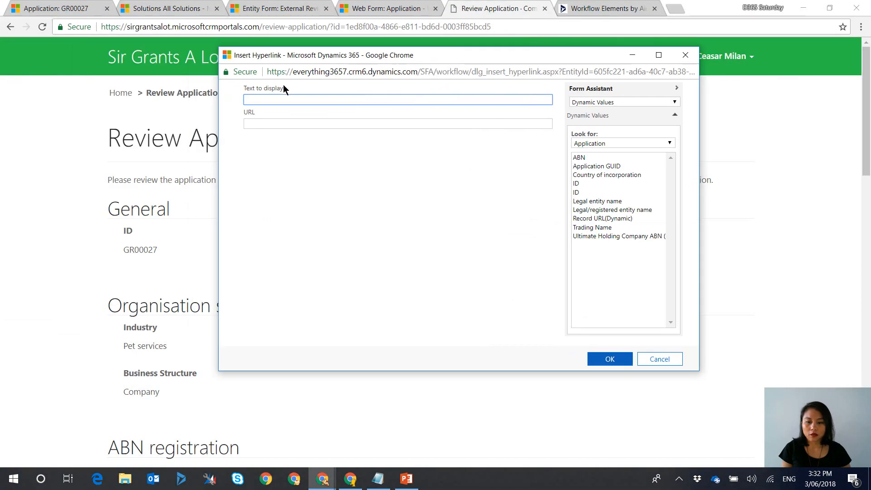
click(322, 478)
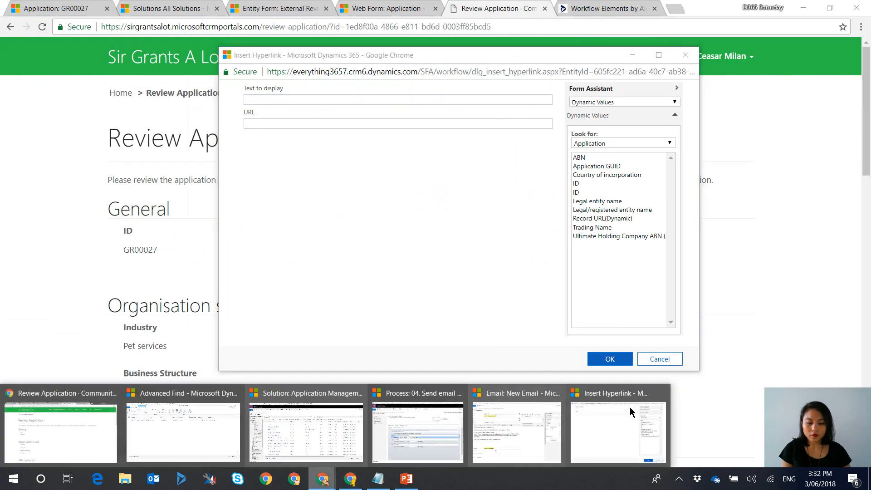
click(532, 427)
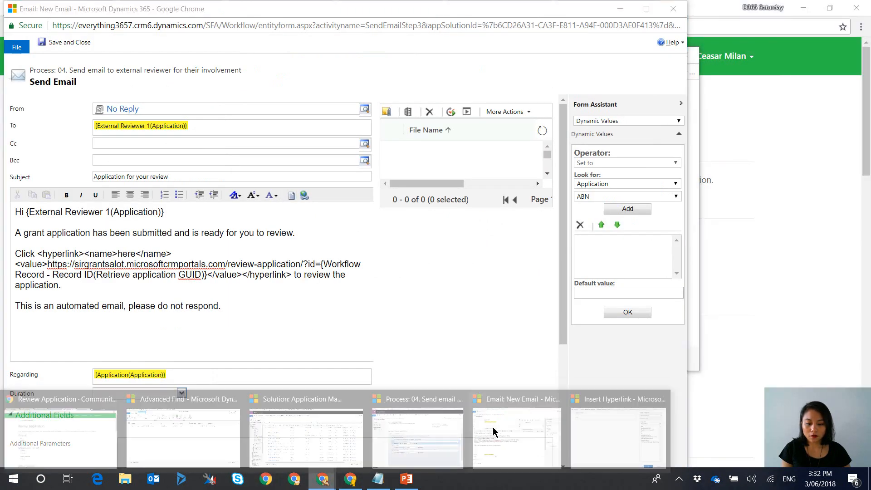
click(617, 436)
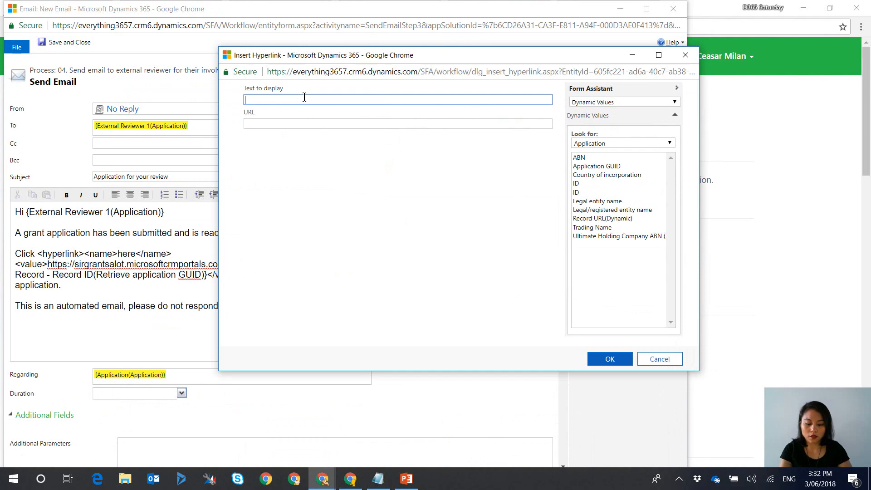
text(here)
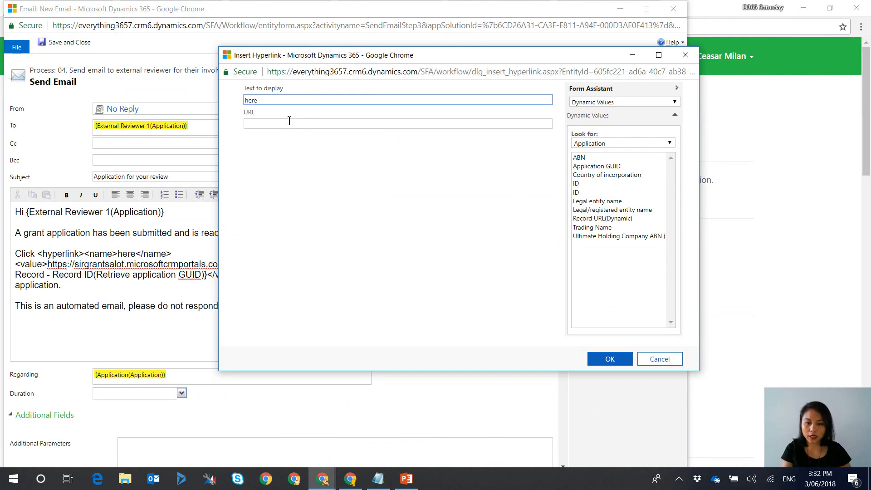
click(289, 121)
key(ctrl+v)
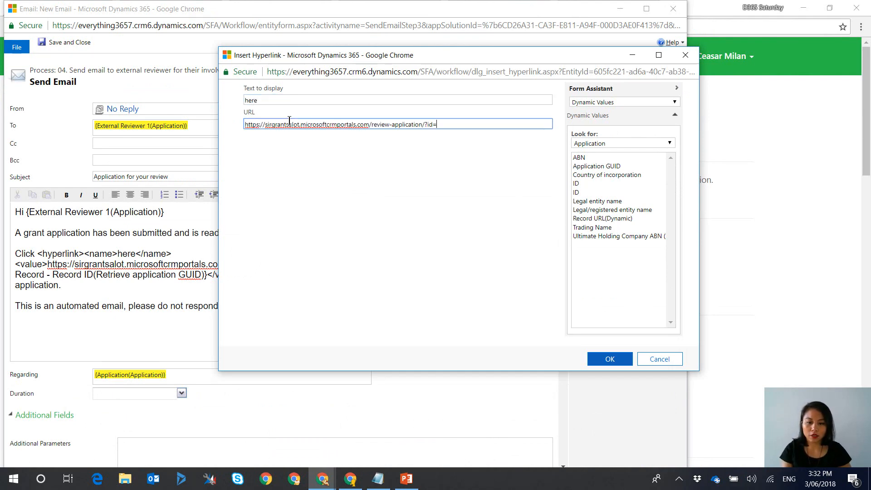
click(609, 359)
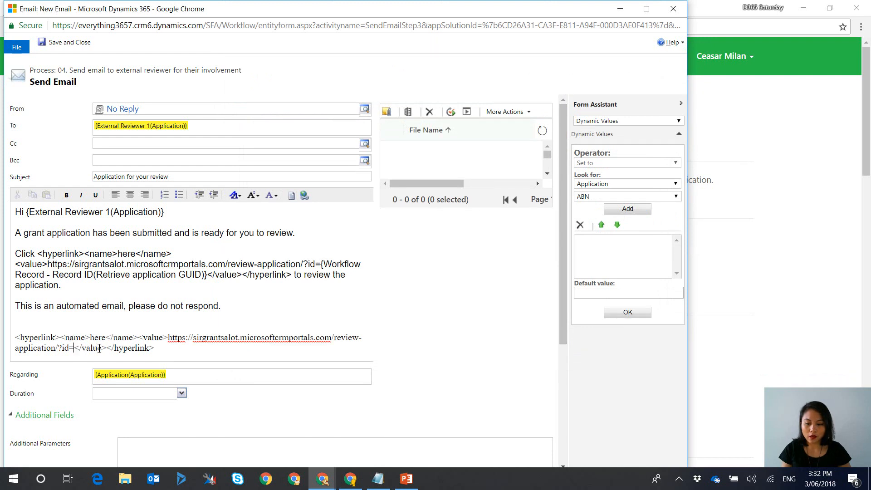
Add the Workflow Record - Record ID field of the Retrieve application GUID step as a dynamic value and select it.
click(605, 184)
drag(740, 233, 747, 290)
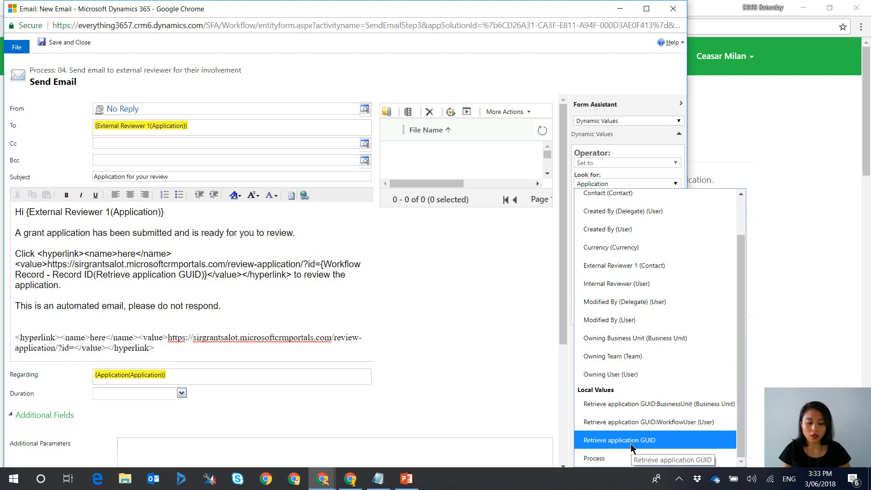
click(614, 445)
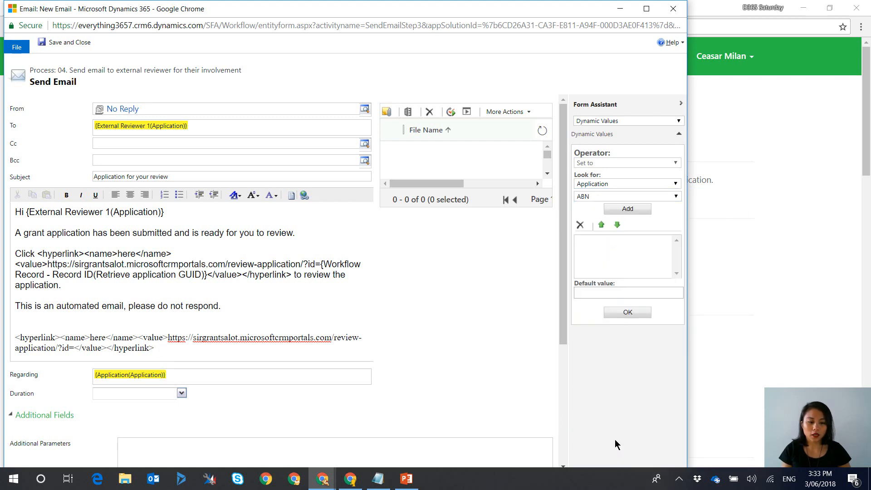
click(647, 196)
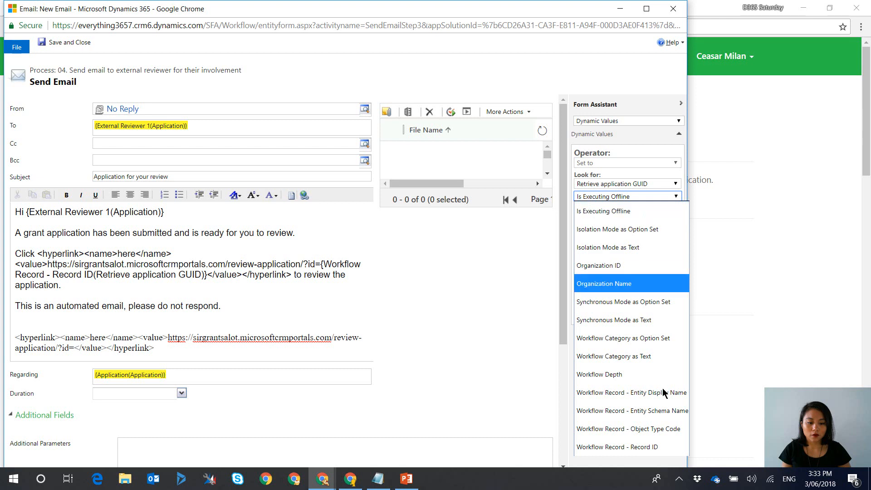
click(628, 449)
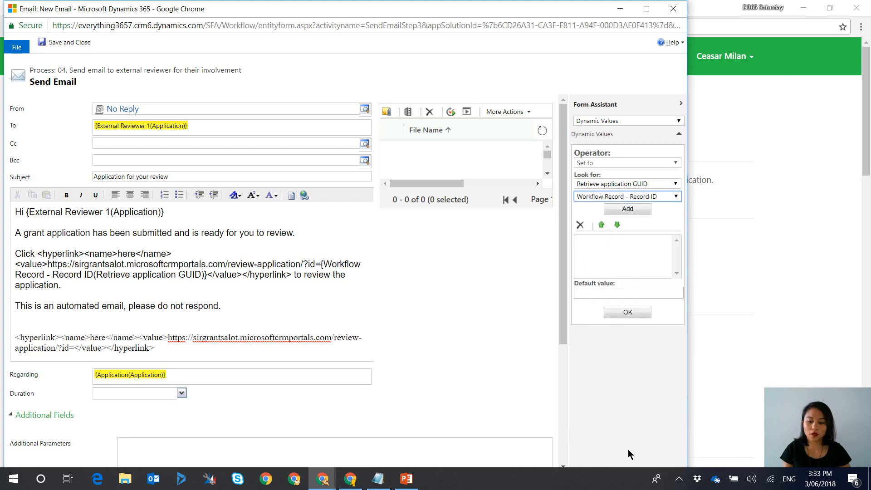
click(625, 210)
click(600, 239)
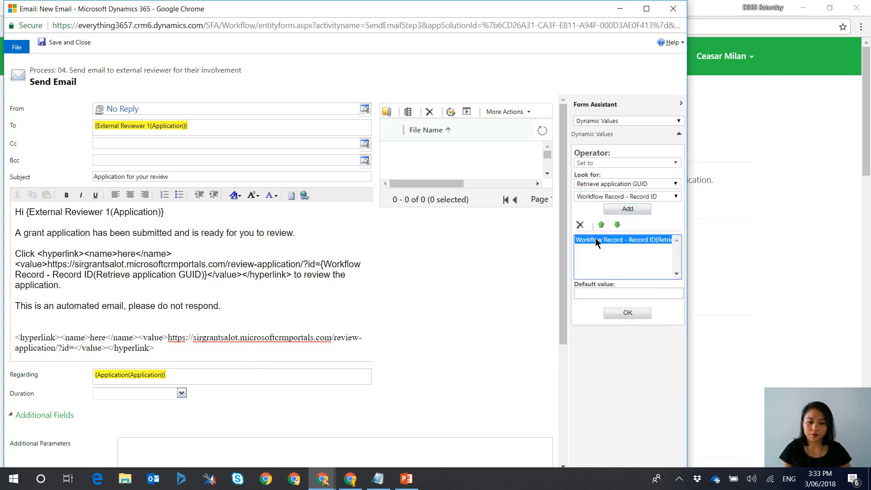
Insert the Record ID dynamic value directly after "?id=" in the new hyperlink and remove the spaces around it.
click(74, 348)
click(628, 313)
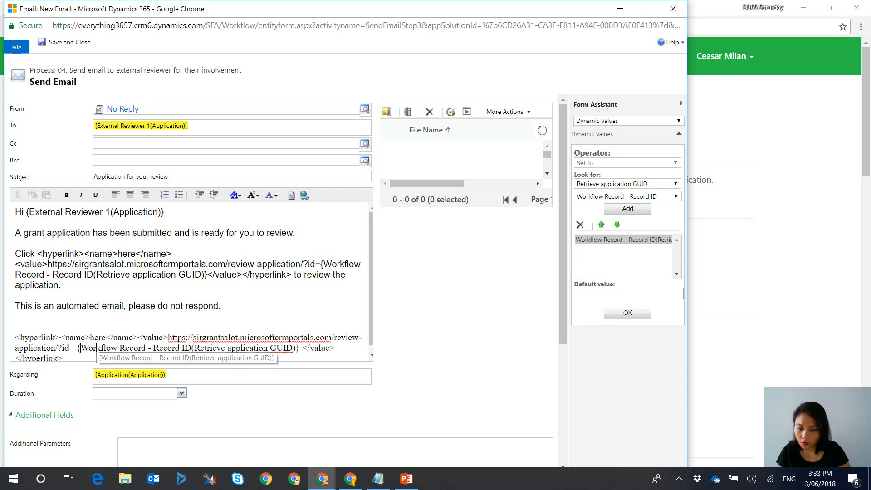
key(BackSpace)
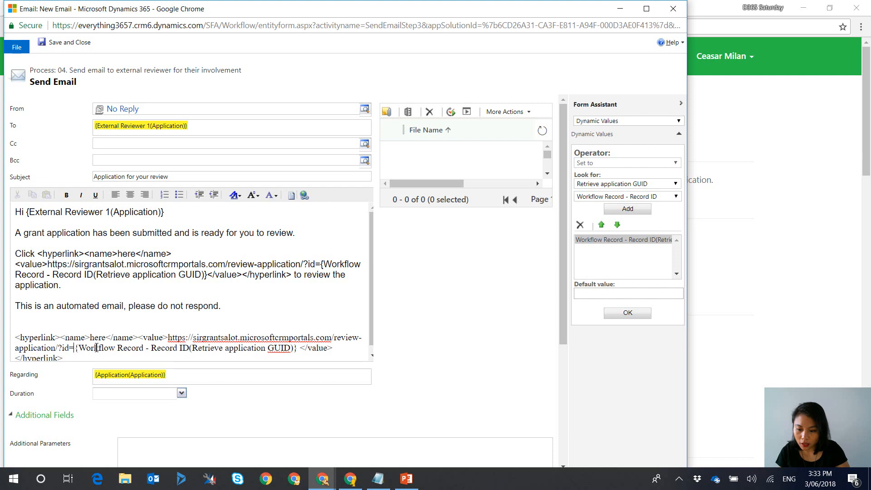
scroll(48, 266, down, 1)
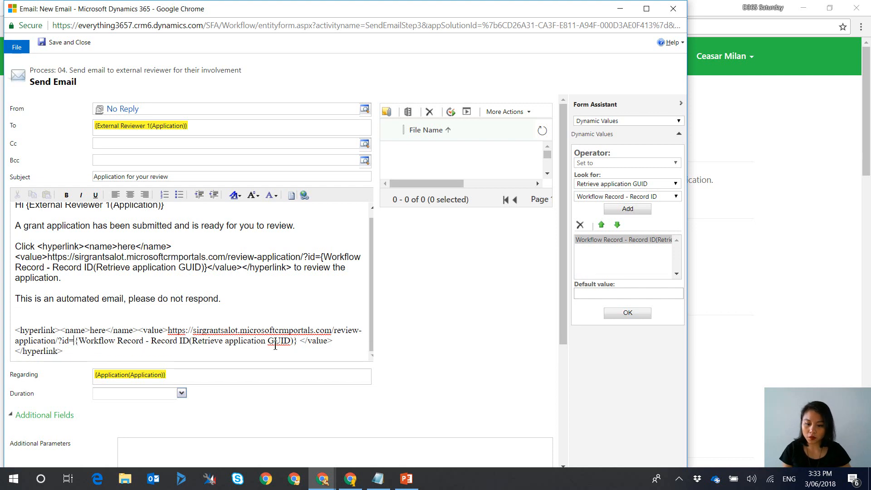
click(296, 339)
key(Delete)
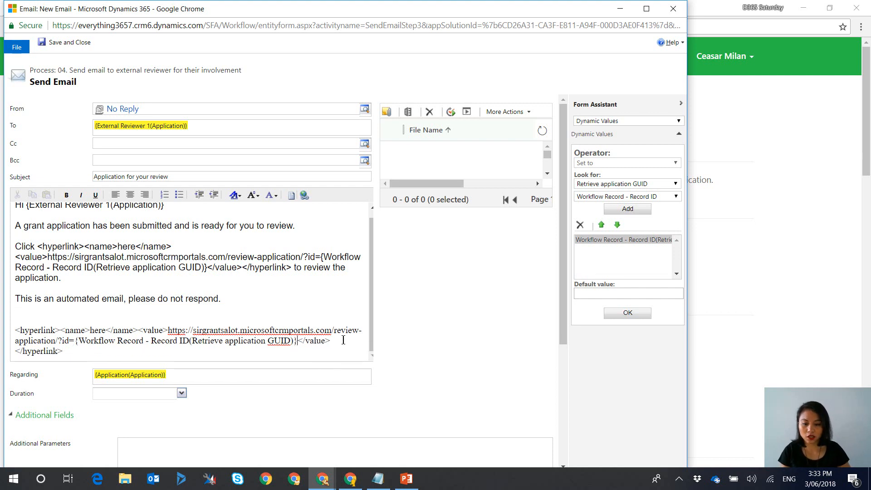
Delete the extra hyperlink below the email's closing line and close the Send Email form without saving.
drag(72, 355, 1, 331)
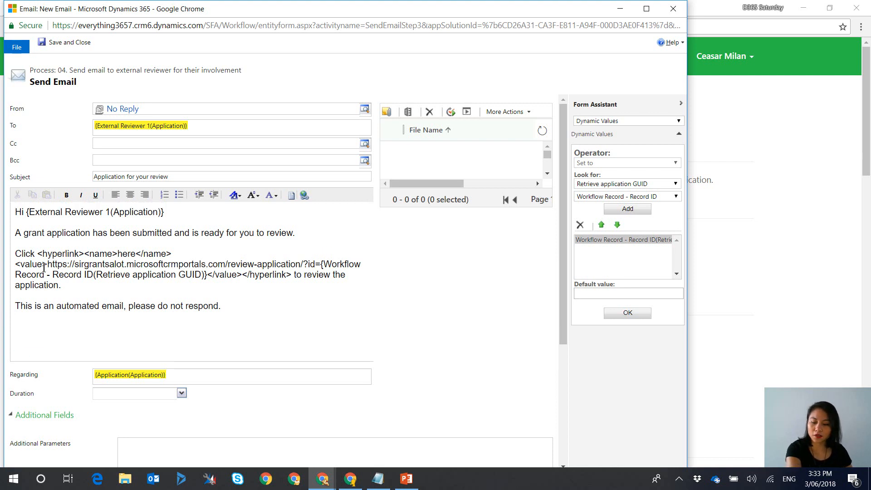
click(673, 9)
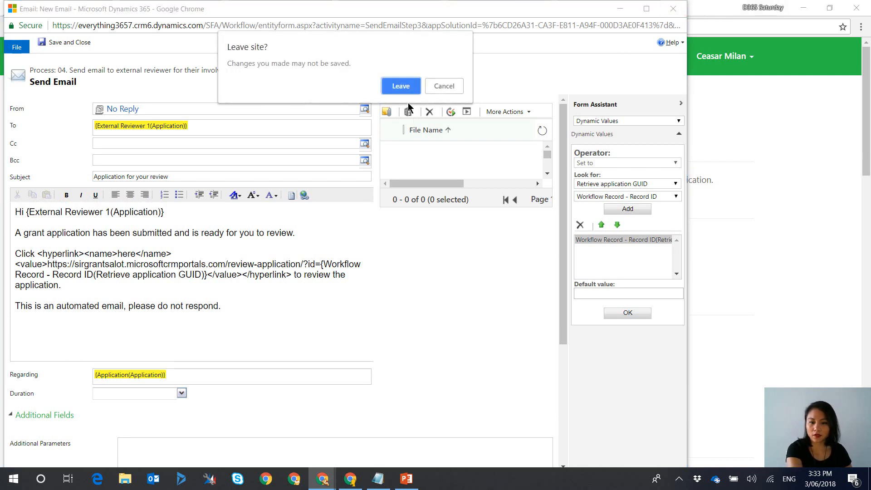
click(399, 86)
Activate the "04. Send email to external reviewer for their involvement" process and minimize its window.
mouse_move(322, 478)
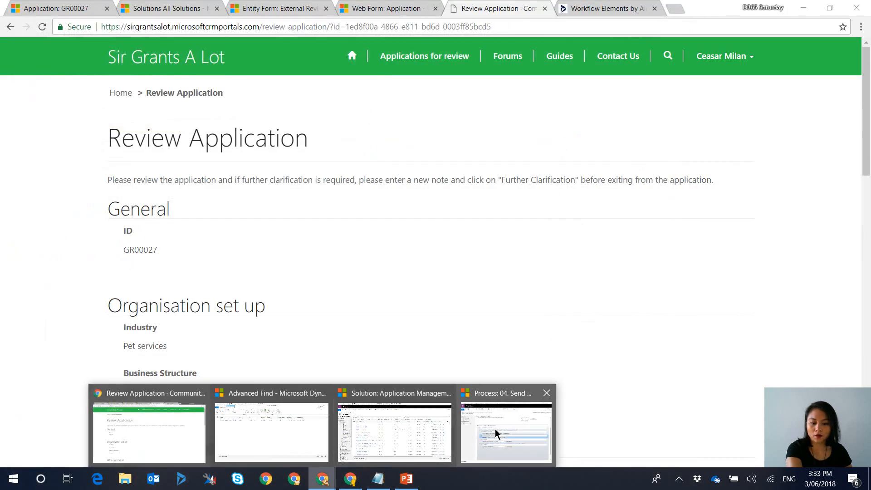
click(472, 433)
click(279, 76)
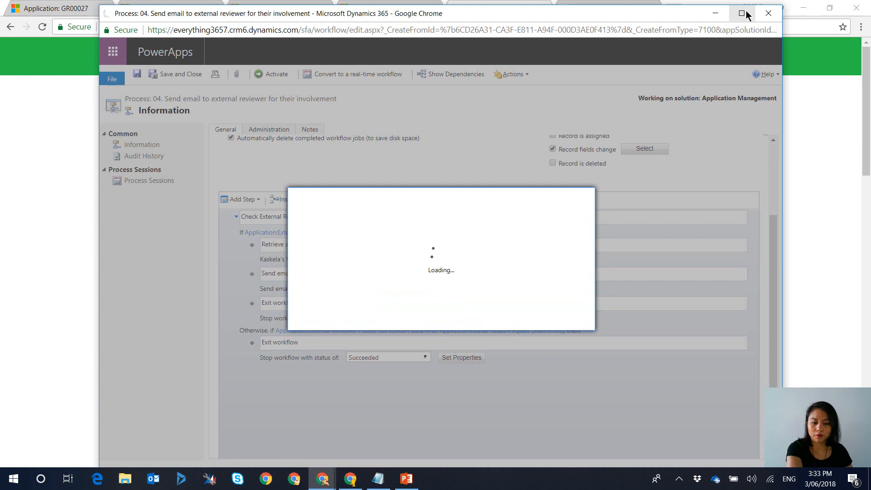
click(488, 323)
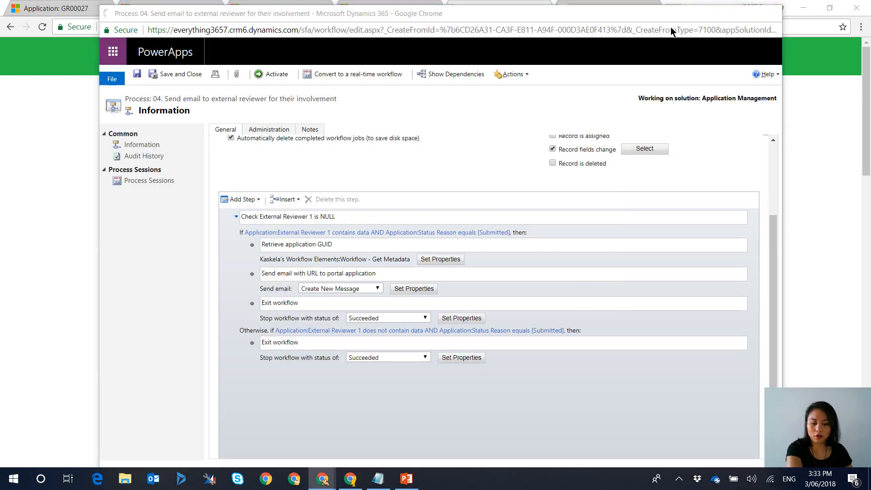
click(720, 15)
Open the "Application for your review CRM:0003030" email from the Advanced Find results and follow its "here" link.
mouse_move(323, 487)
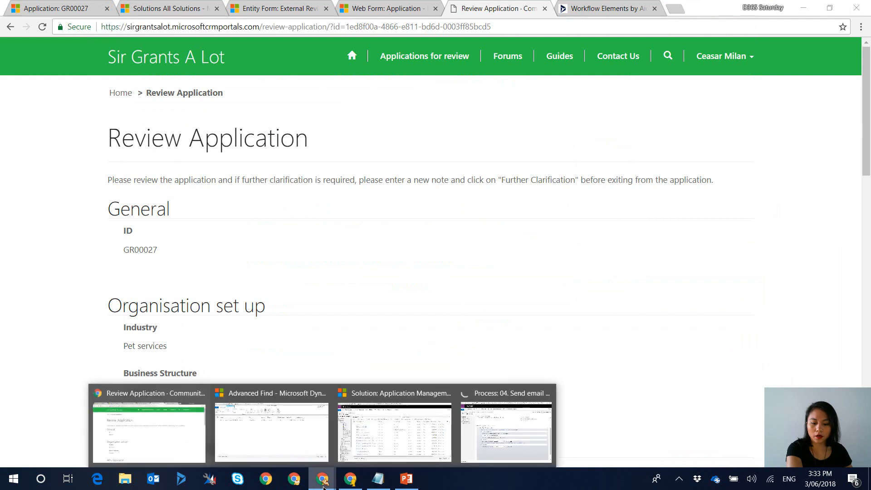
click(287, 440)
click(140, 147)
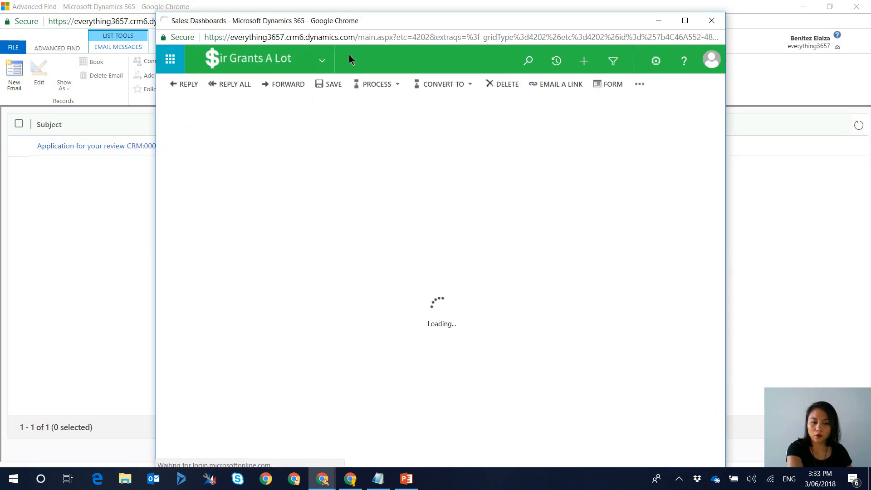
click(685, 21)
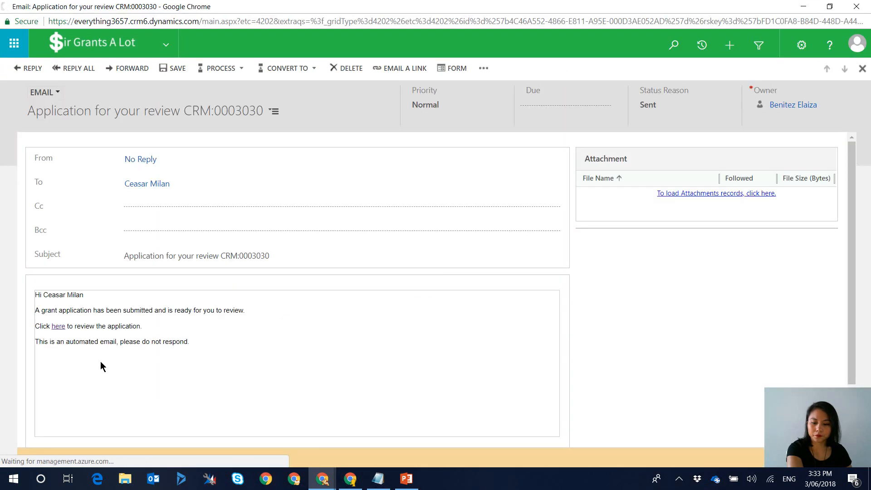
click(59, 327)
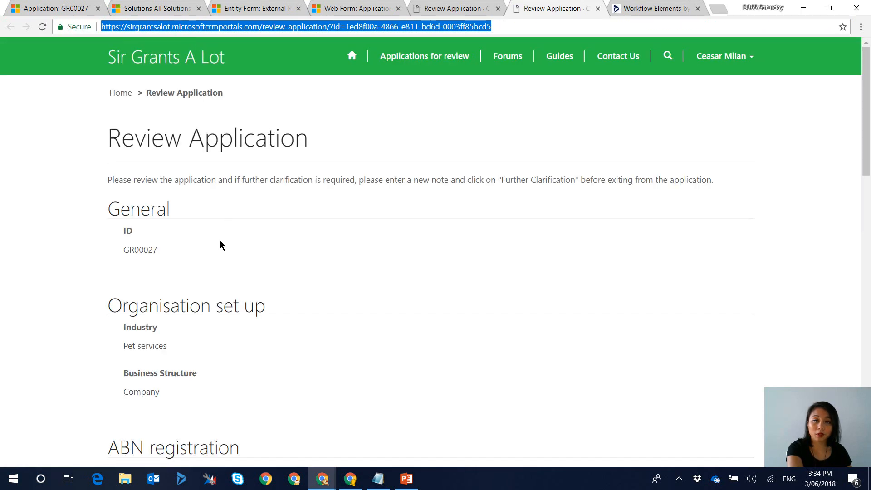
Examine the application's details and review options on the portal page, and close both Review Application tabs.
scroll(221, 241, down, 5)
click(496, 371)
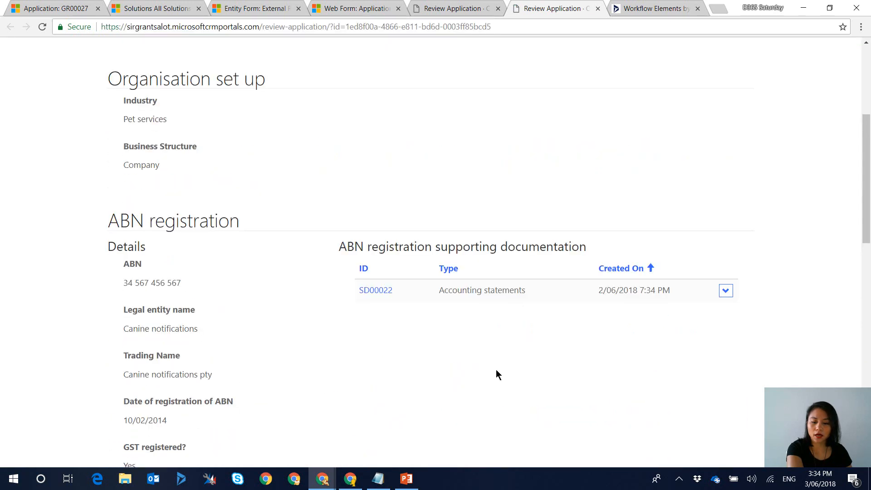
scroll(496, 371, down, 4)
scroll(497, 371, down, 4)
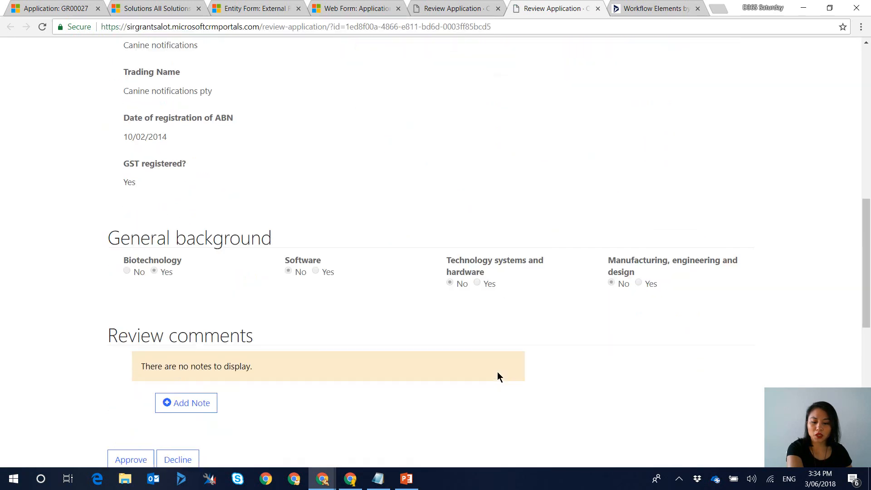
scroll(500, 371, up, 9)
scroll(500, 371, up, 3)
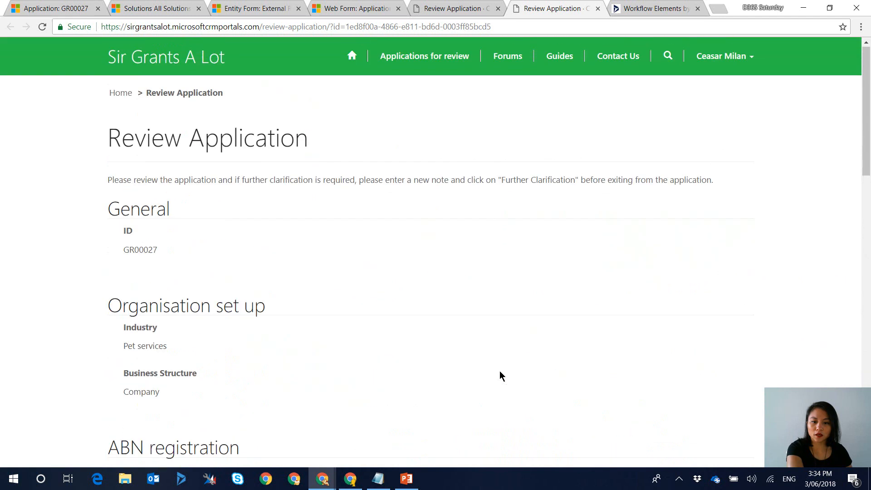
click(498, 9)
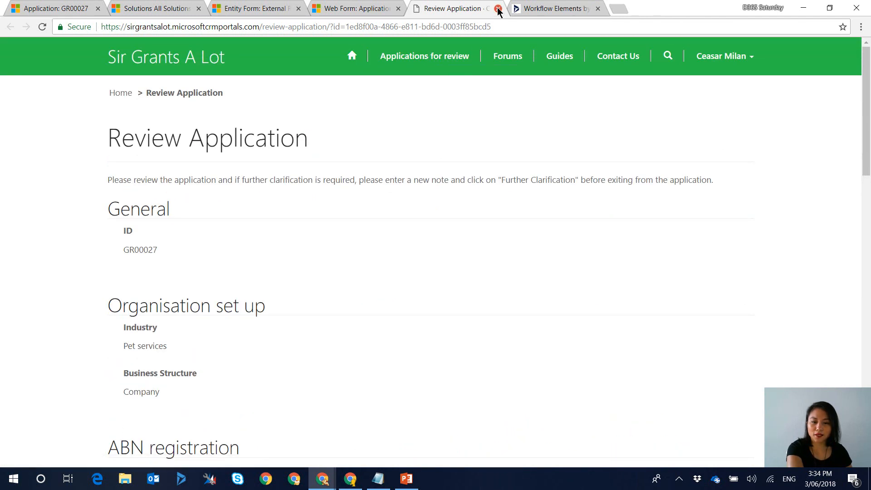
click(499, 8)
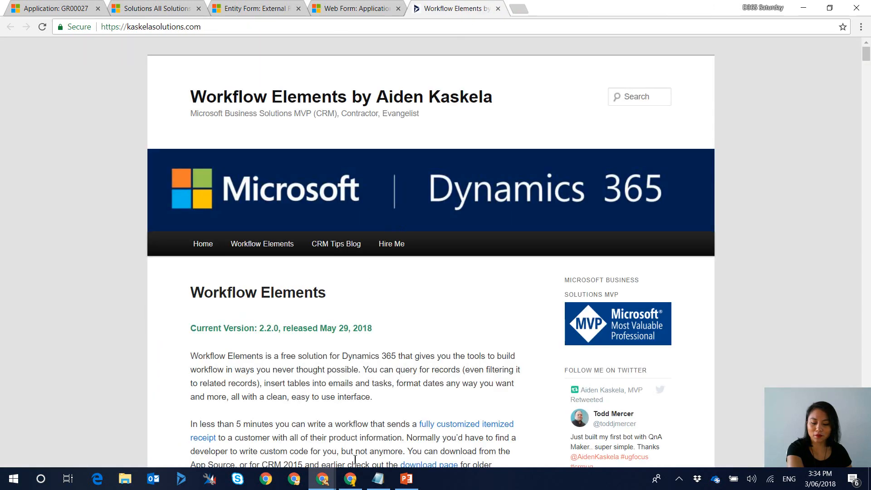
Follow the "here" link in the sent review email again and look through the whole Review Application page.
mouse_move(333, 487)
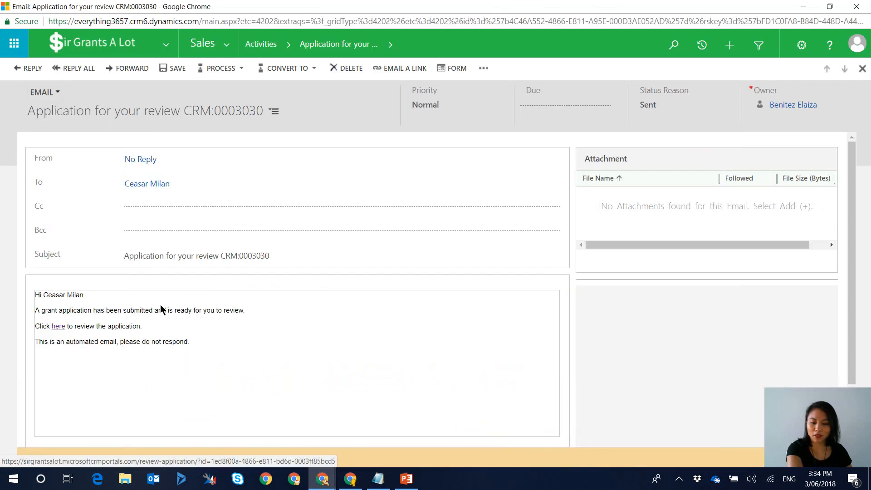
click(565, 432)
click(58, 327)
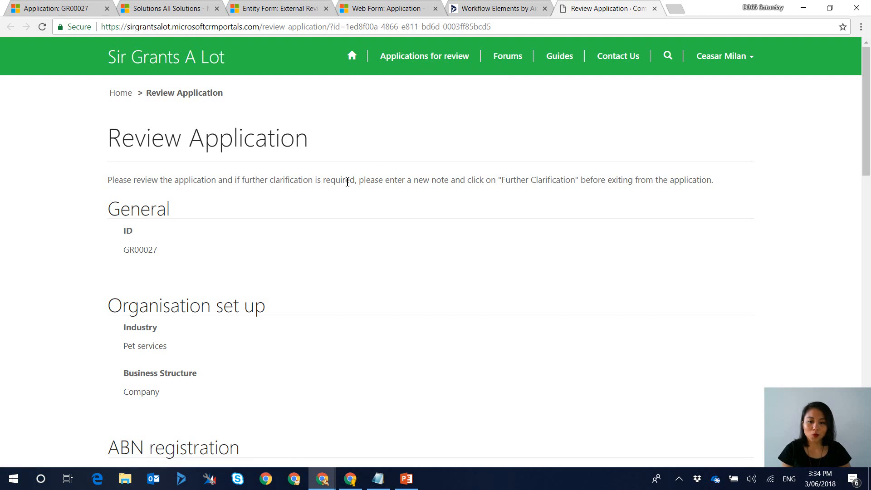
scroll(343, 177, down, 5)
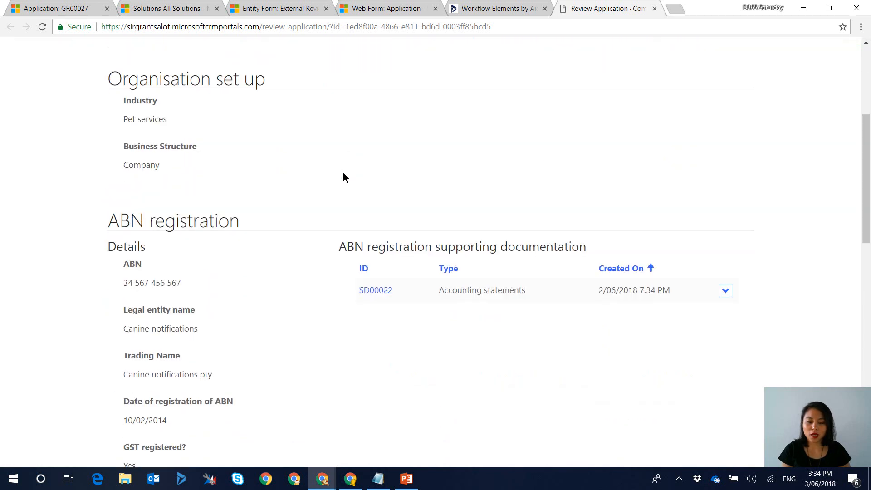
scroll(343, 177, down, 7)
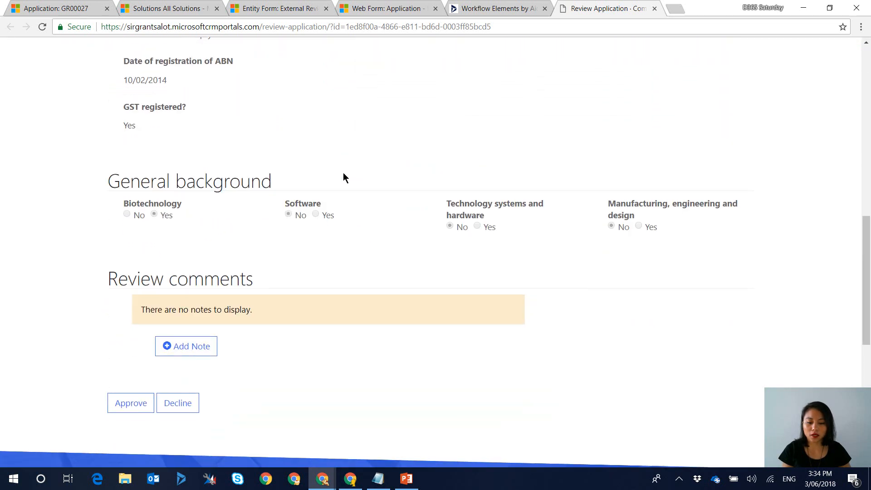
scroll(344, 177, up, 12)
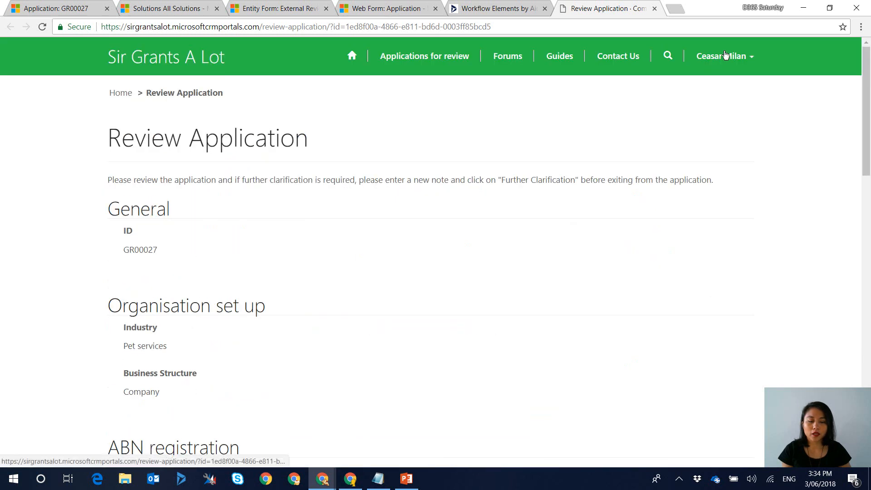
Go to the portal's home page and sign out of the external reviewer's account.
click(725, 56)
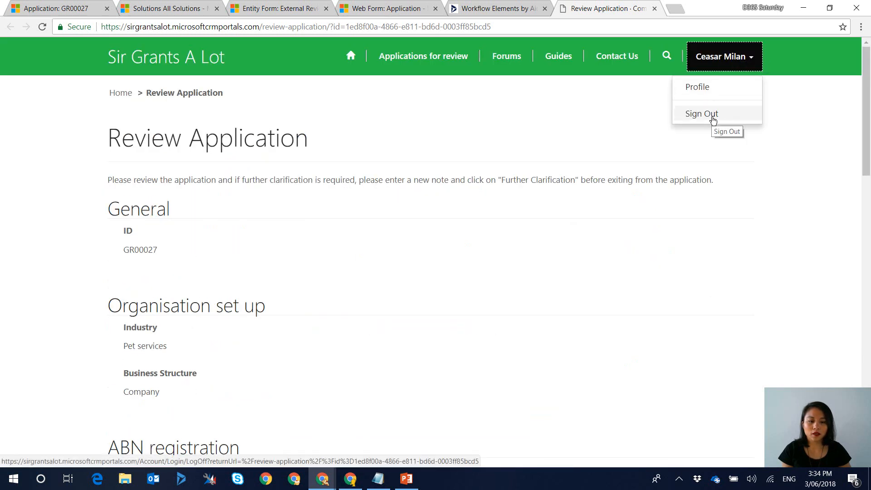
click(510, 113)
click(351, 56)
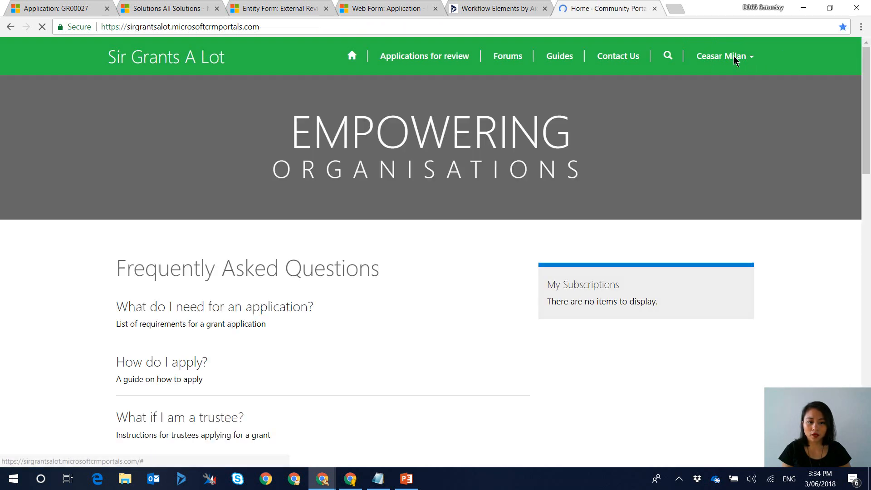
click(735, 61)
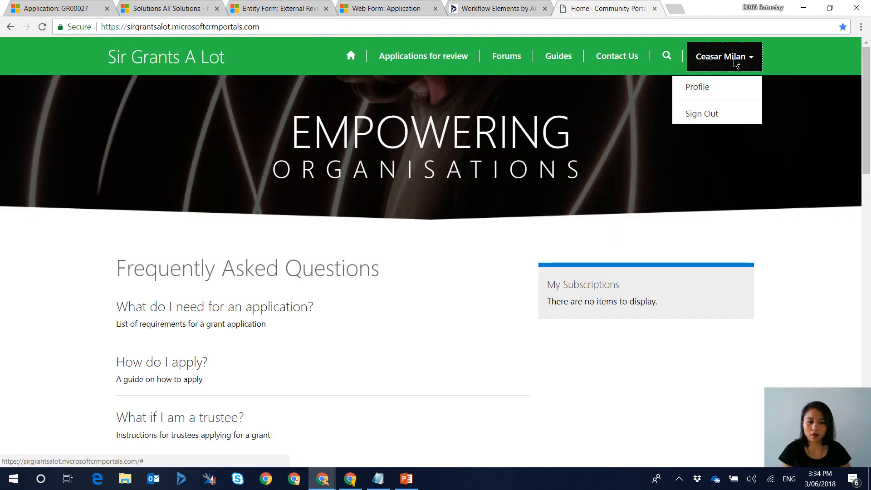
click(733, 117)
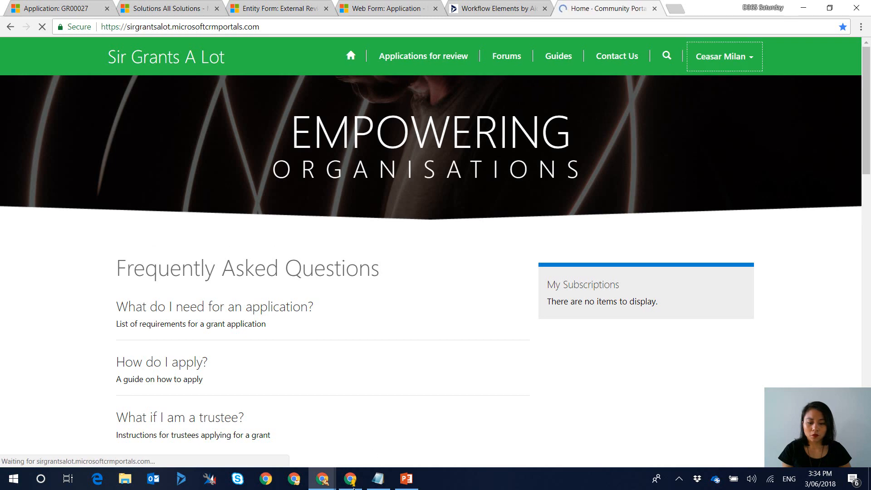
Follow the review email's "here" link while signed out and view the resulting Review Application page.
mouse_move(322, 479)
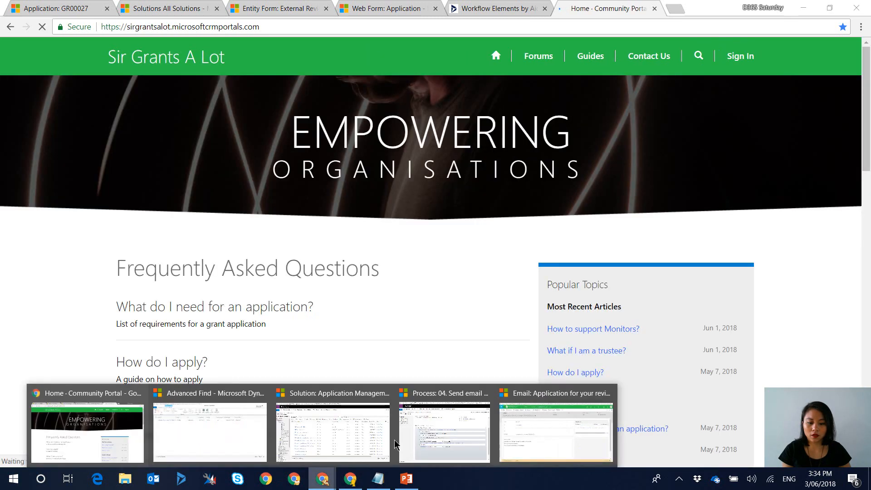
click(530, 424)
click(59, 326)
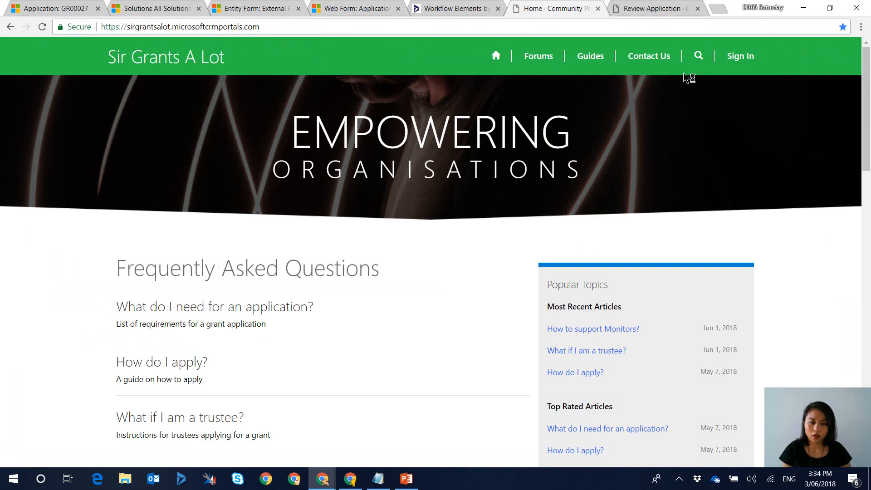
click(658, 9)
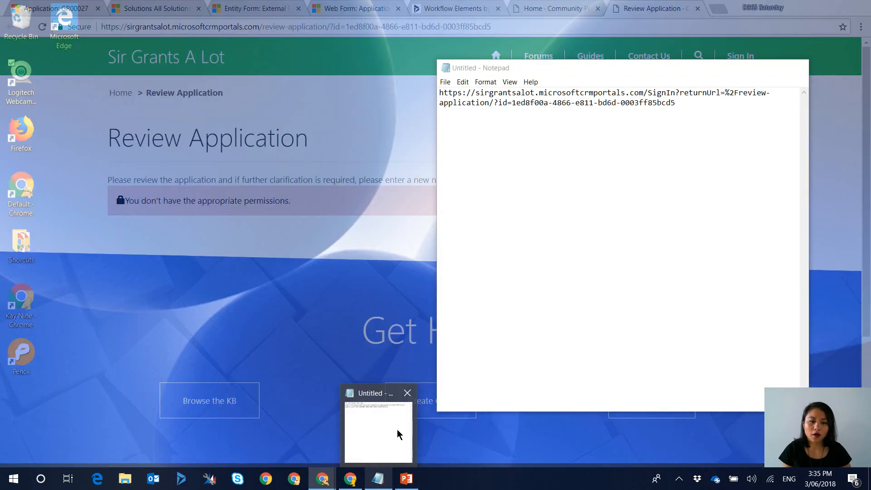
Copy the SignIn URL with the returnUrl parameter from Notepad and load it in the browser's Review Application tab.
click(399, 434)
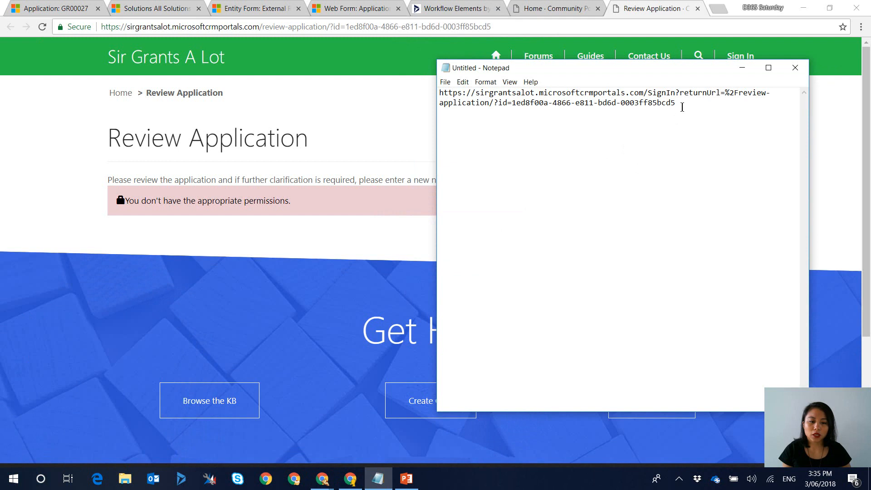
drag(682, 107, 417, 92)
key(ctrl+c)
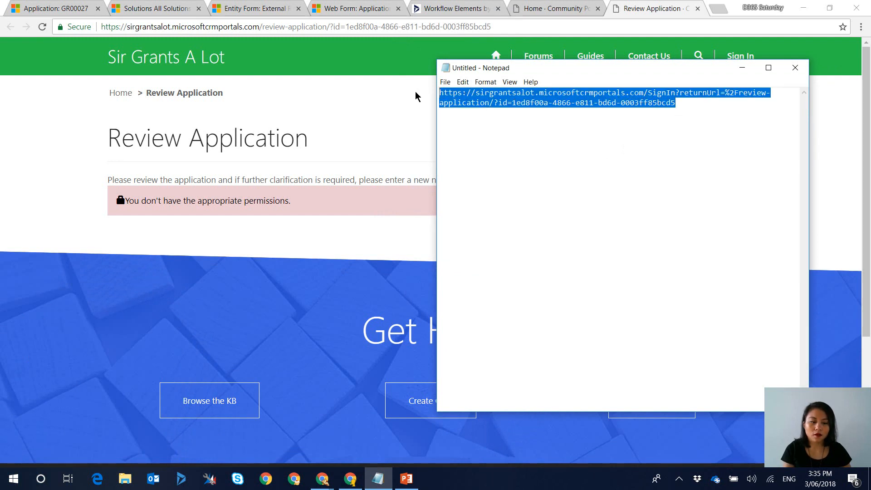
click(407, 27)
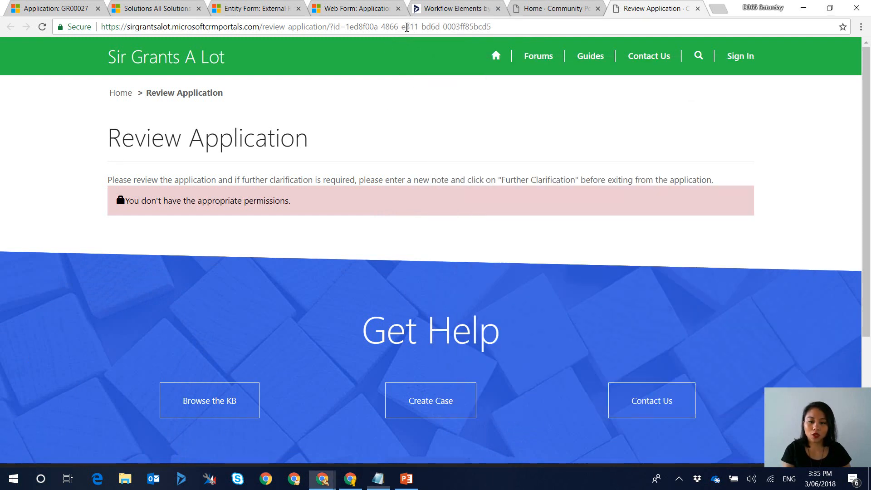
click(407, 27)
key(ctrl+v)
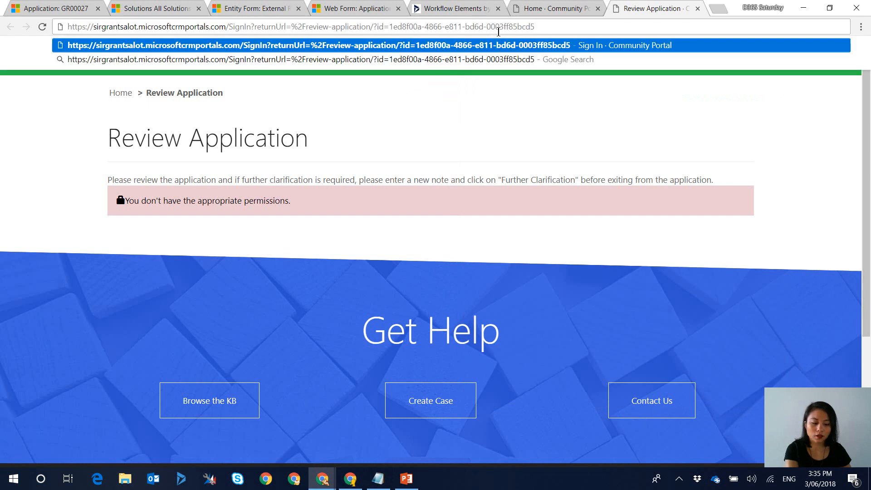
key(Return)
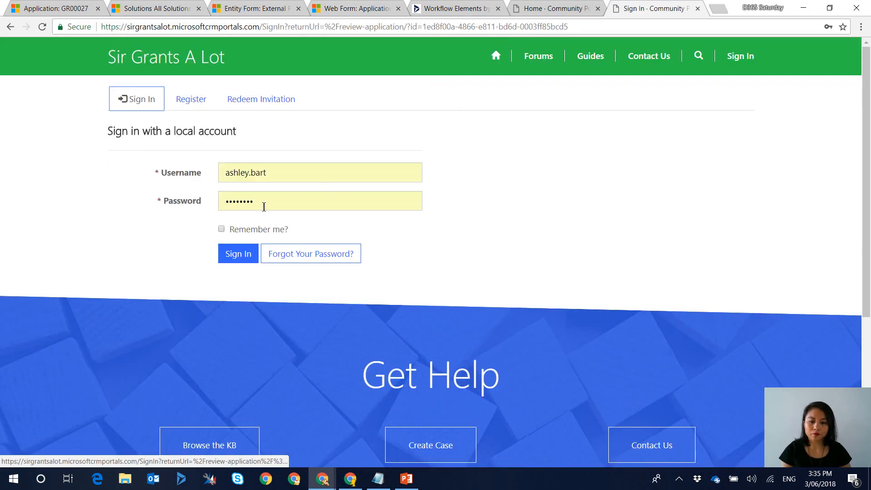
Replace the prefilled username with the external reviewer's username, enter the account password and try to sign in.
drag(284, 175, 209, 175)
text(ces)
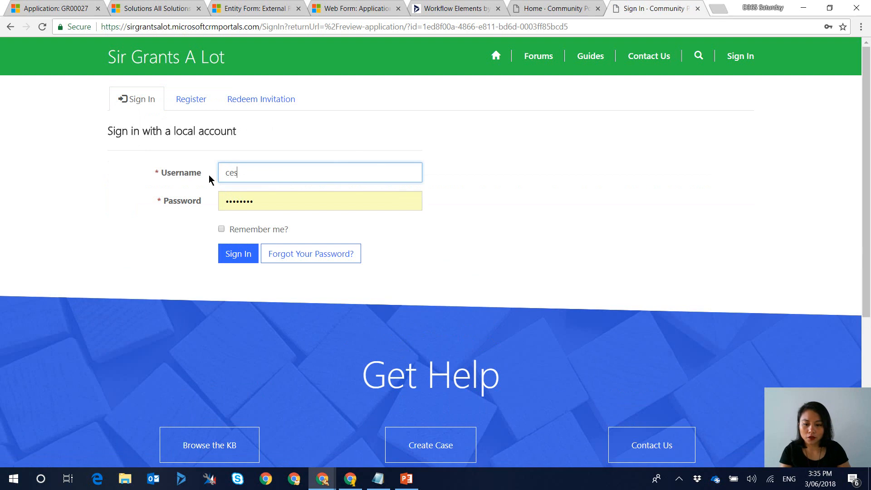
key(BackSpace)
key(Down)
key(Tab)
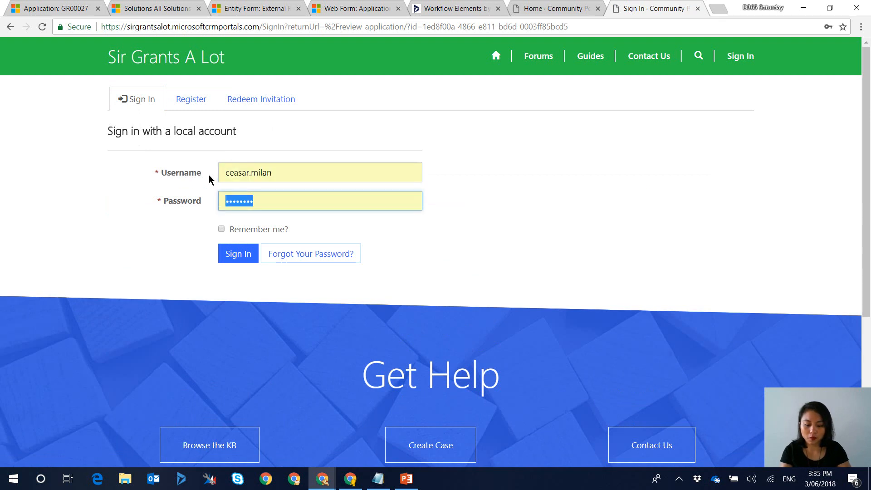
text(•••••••)
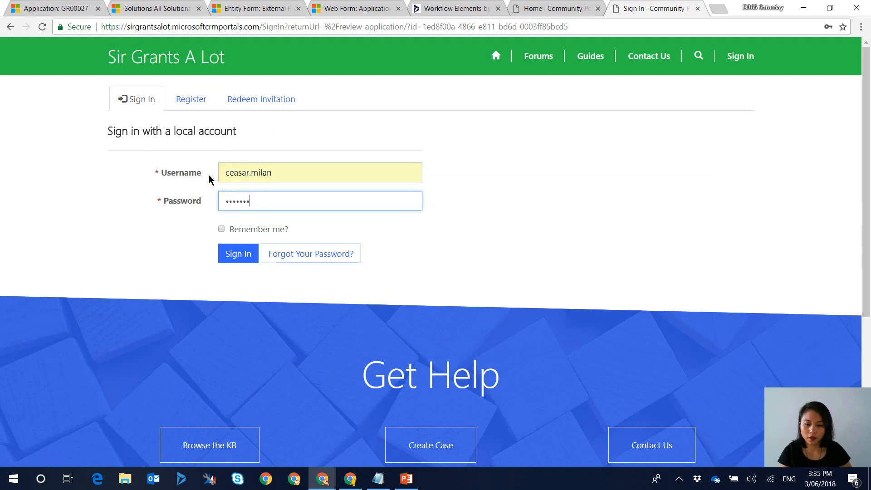
click(244, 257)
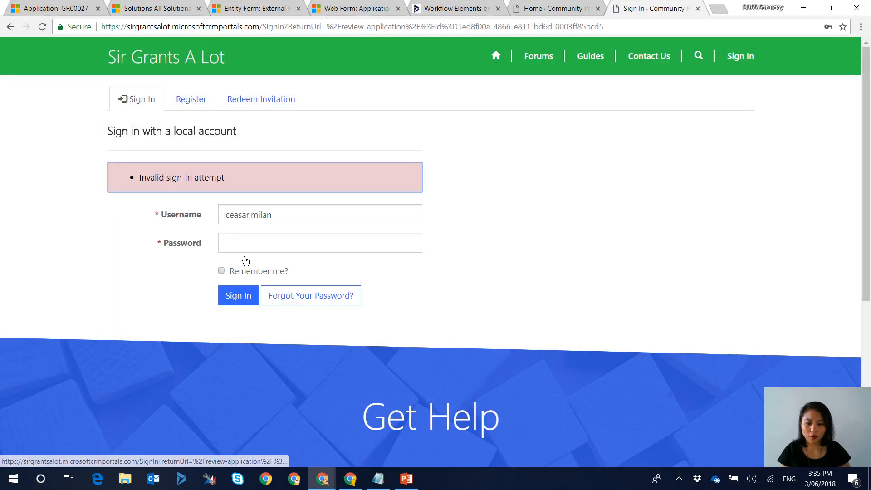
Re-enter the external reviewer's account password and sign in to the portal.
click(252, 243)
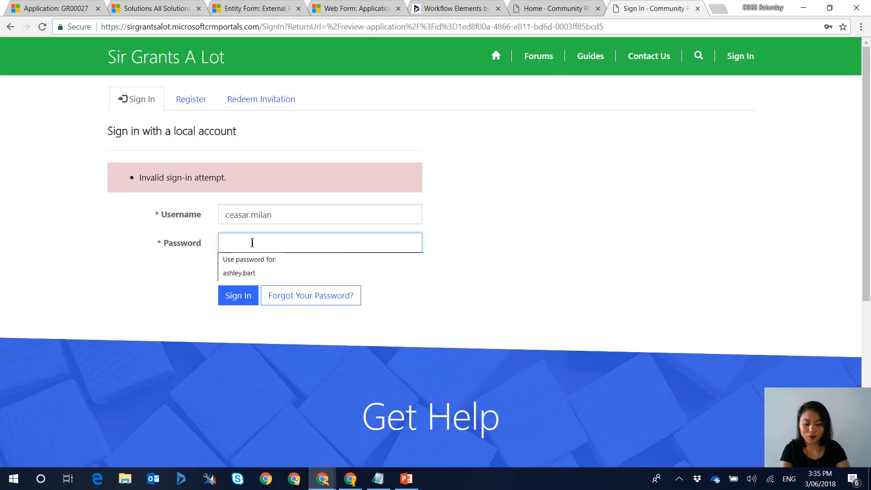
text(•••••)
key(Return)
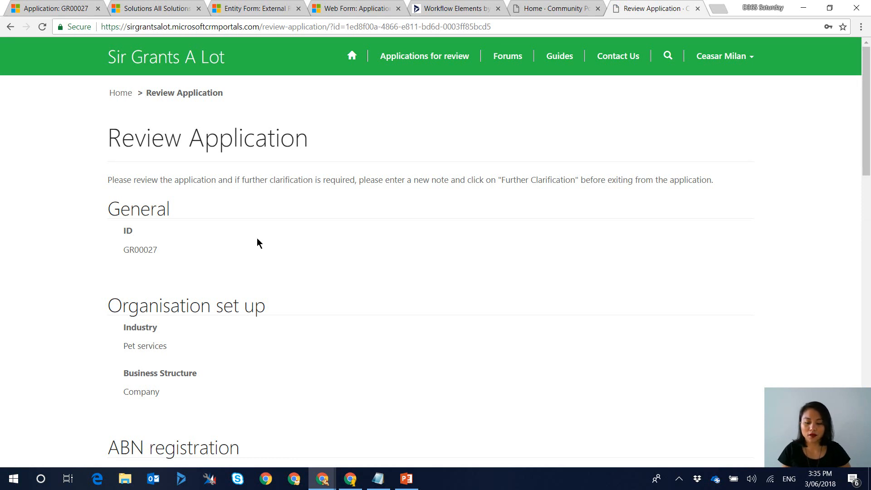
Follow the "here" link in the sent review email while signed in and view the Review Application page it opens.
mouse_move(322, 479)
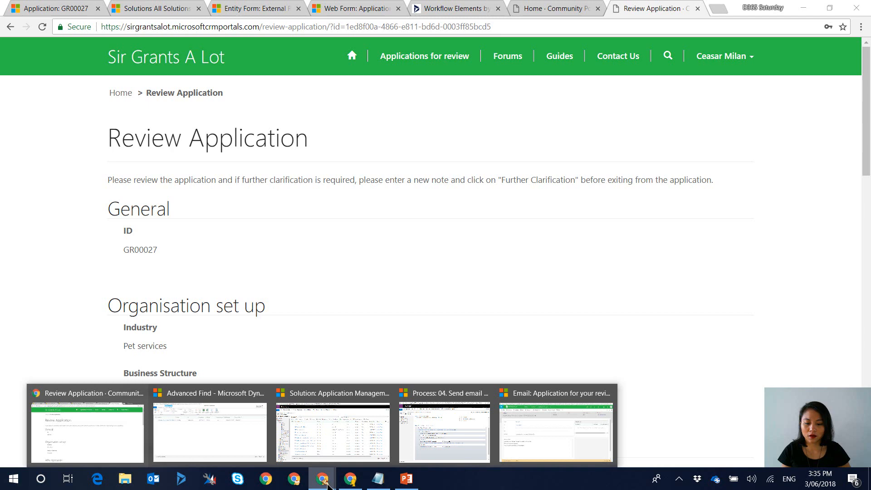
click(583, 452)
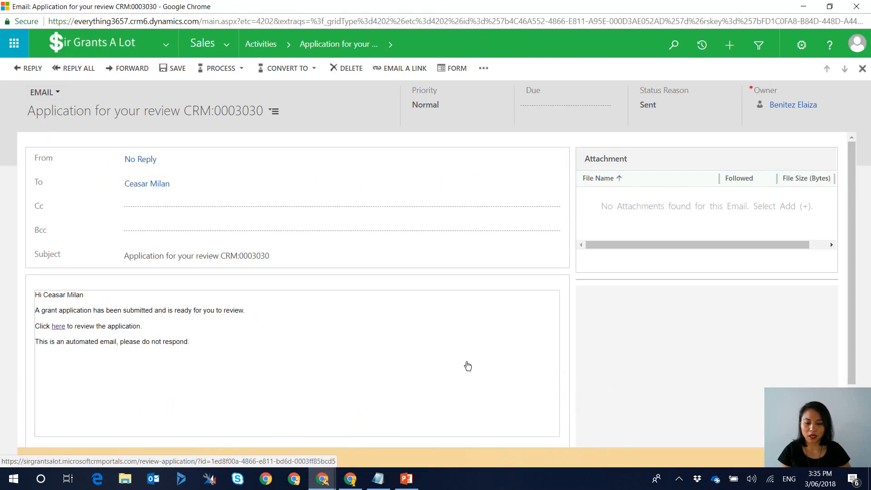
click(63, 328)
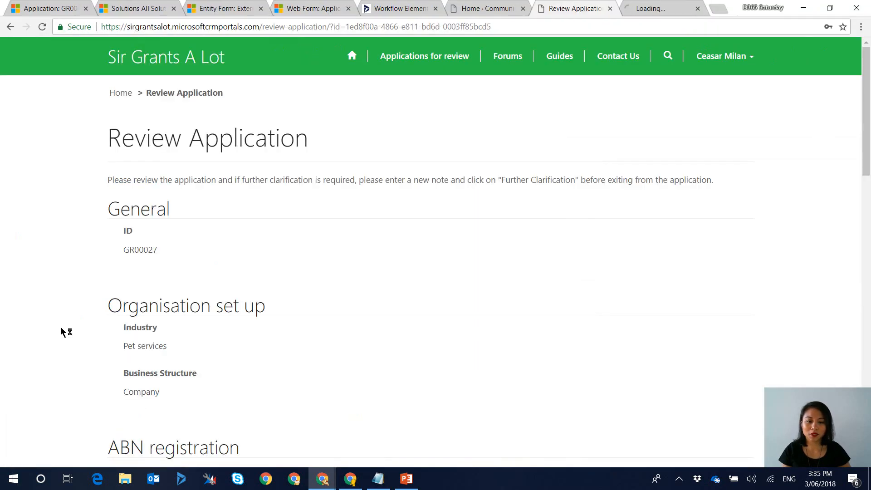
click(641, 12)
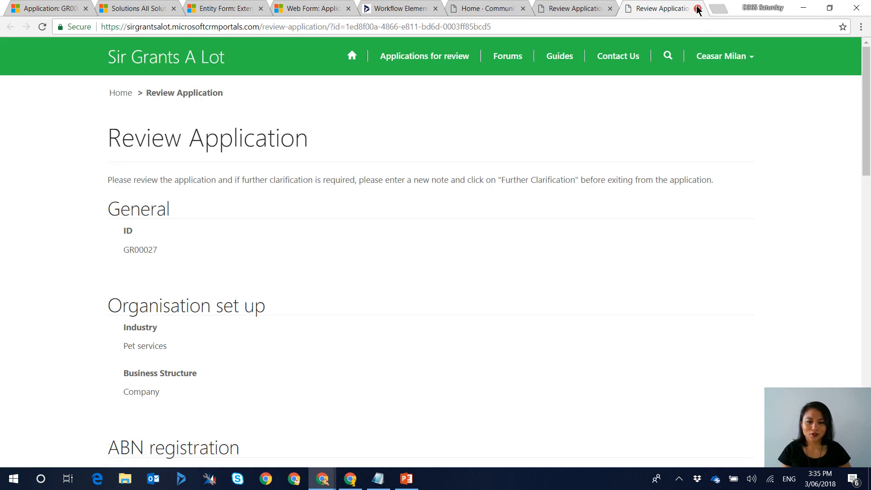
Copy the SignIn URL from Notepad again and load it in the newest Review Application tab while still signed in.
click(378, 479)
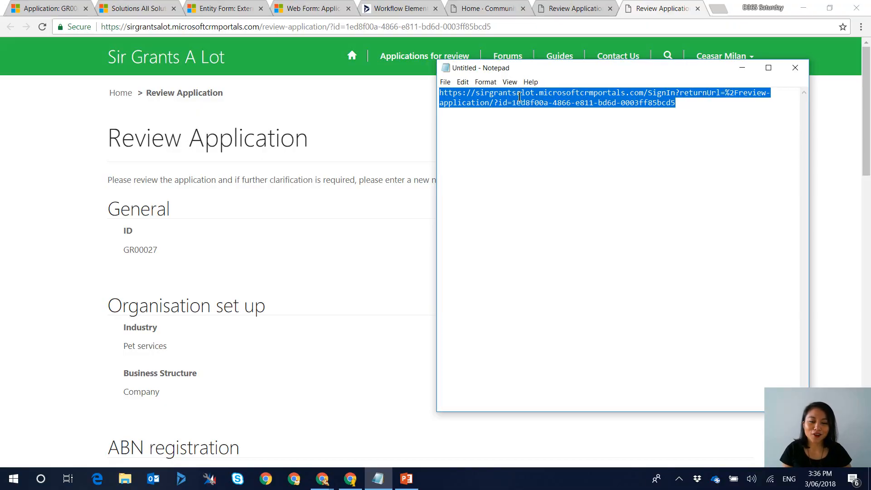
right_click(579, 99)
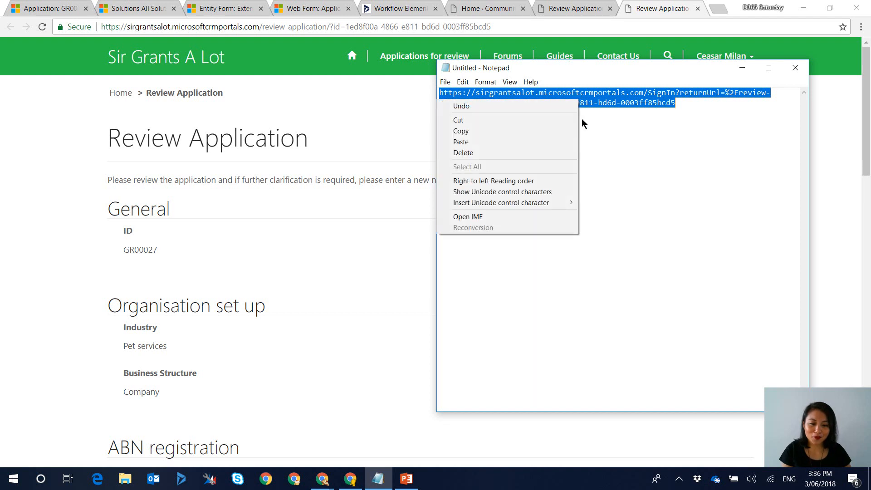
click(542, 130)
click(506, 26)
click(506, 26)
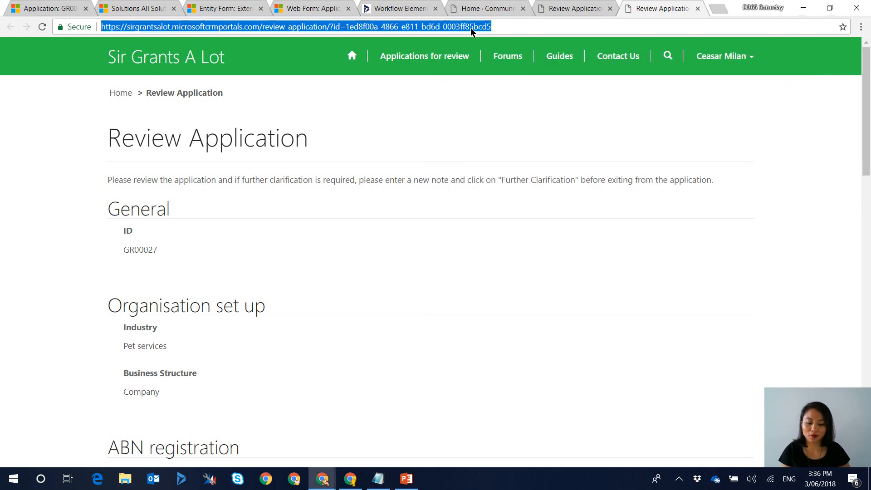
key(ctrl+v)
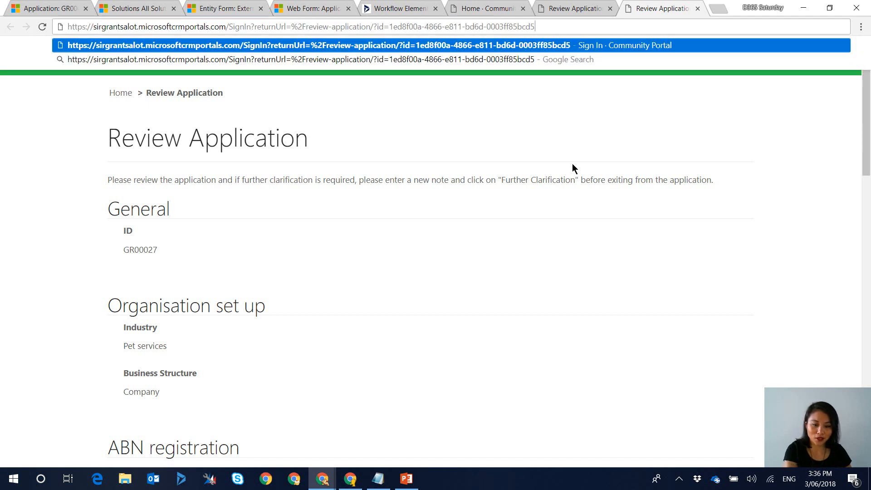
key(Return)
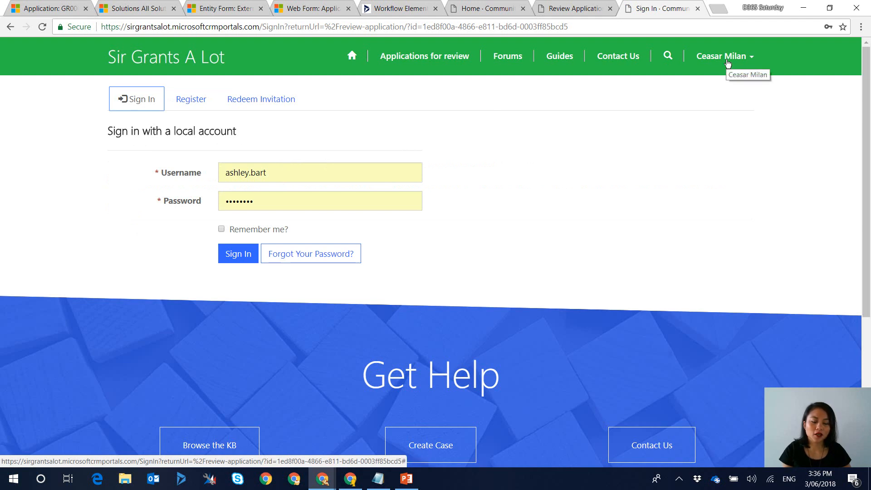
Open the pending application from the "Applications for review" list and look through its details down to General background.
click(452, 57)
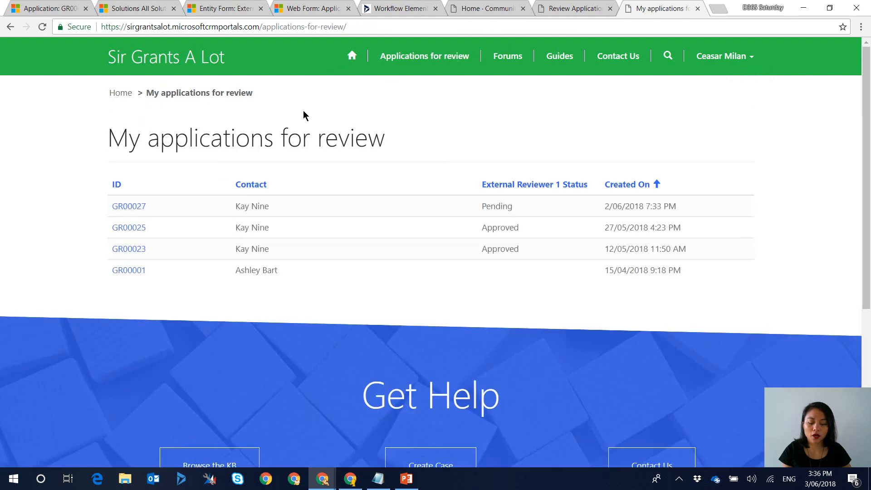
click(139, 213)
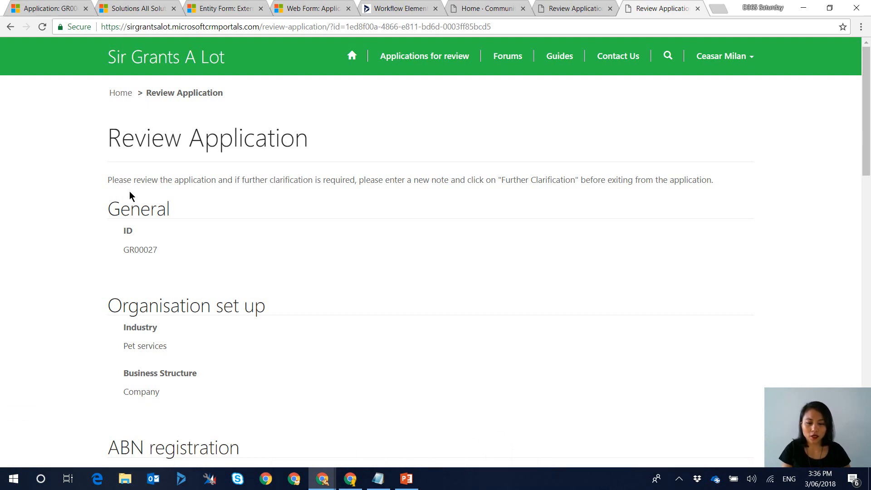
scroll(525, 256, down, 1)
scroll(525, 256, down, 4)
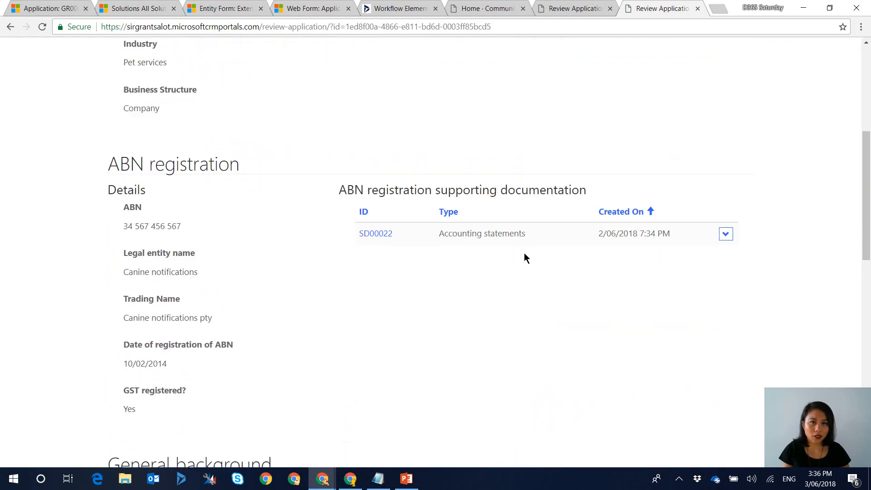
scroll(526, 257, down, 2)
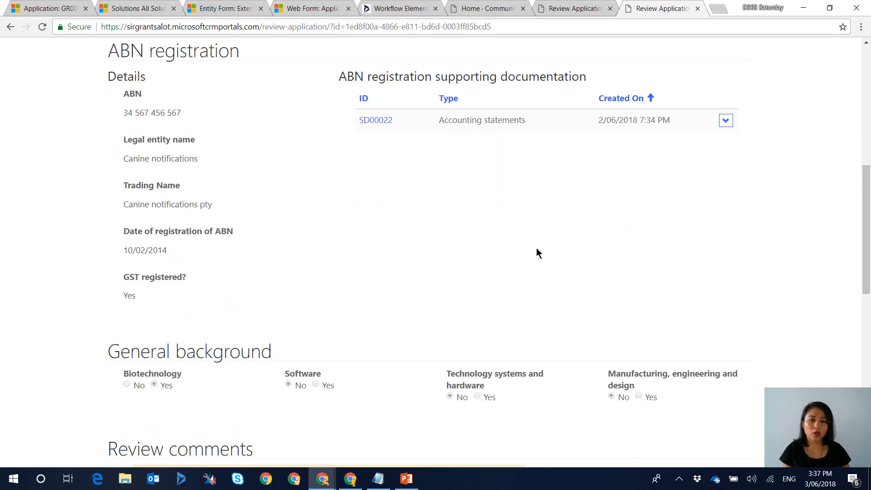
Open the Accounting statements supporting document, download Test Word.docx and view it in Word with editing enabled, then close Word and the details.
click(366, 122)
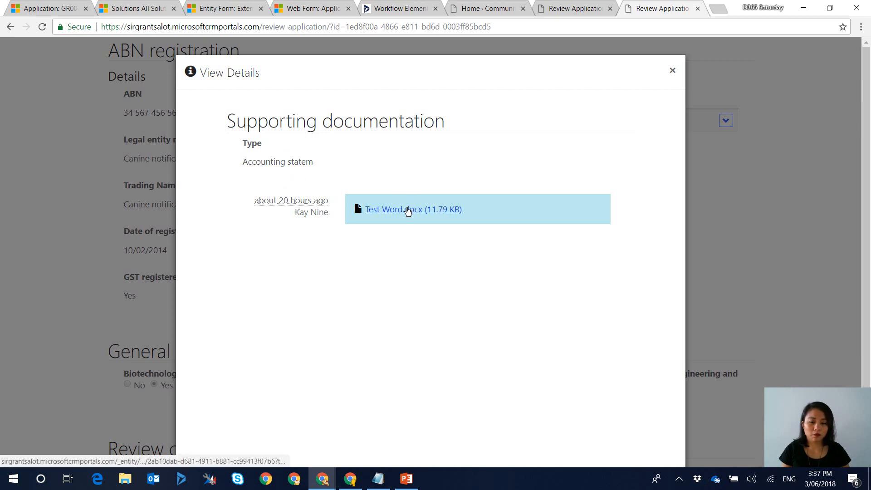
click(407, 213)
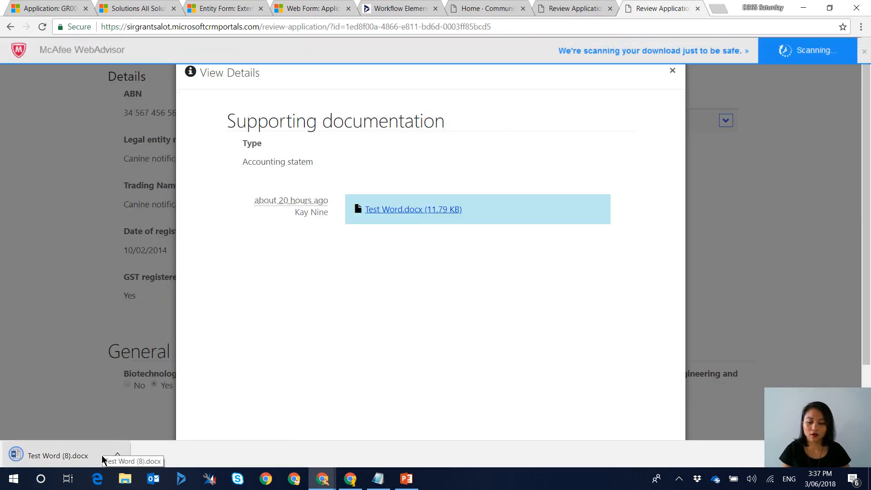
click(72, 457)
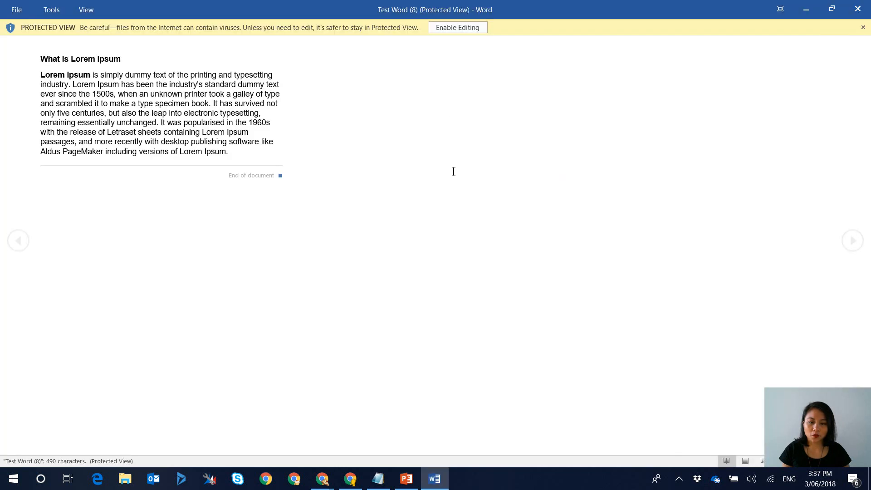
click(446, 27)
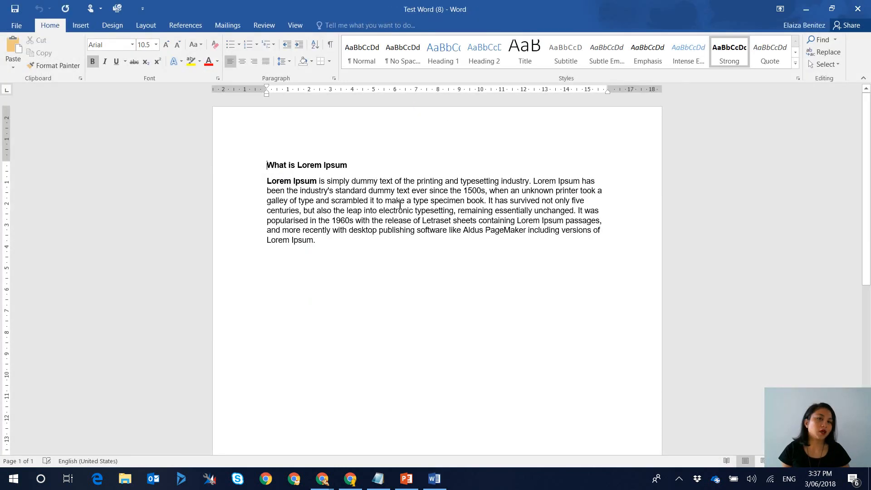
click(858, 10)
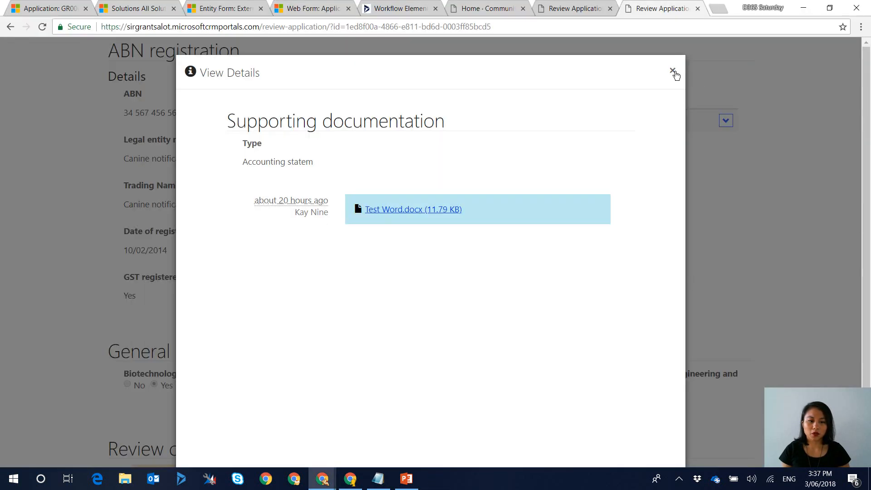
click(672, 73)
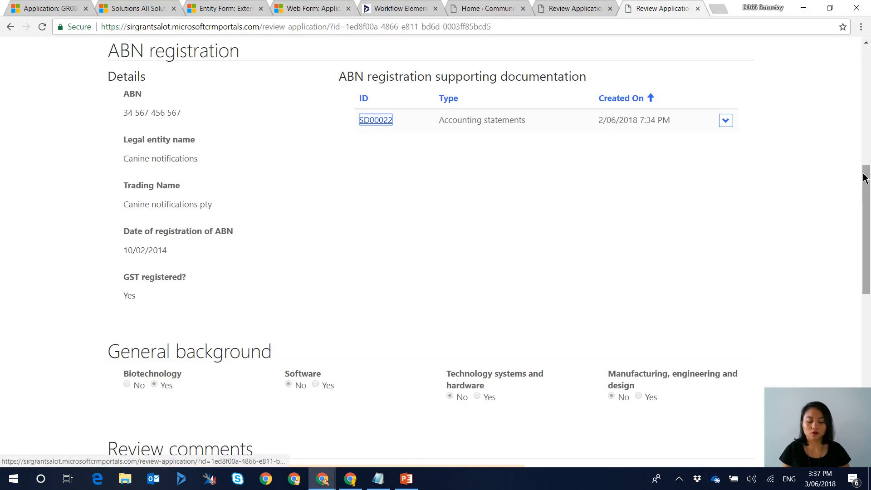
Add a review comment without an attachment that greets the applicant by name and asks "can you please provide me with further details on XYZ.".
drag(865, 180, 862, 244)
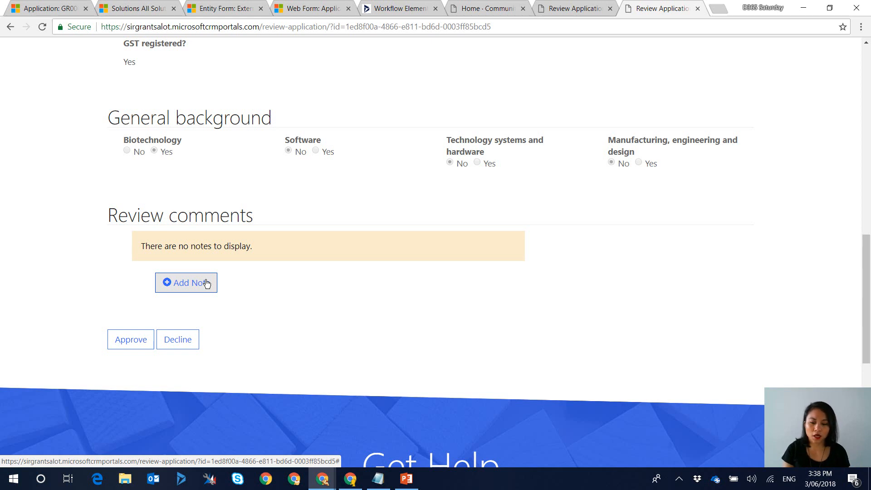
click(207, 284)
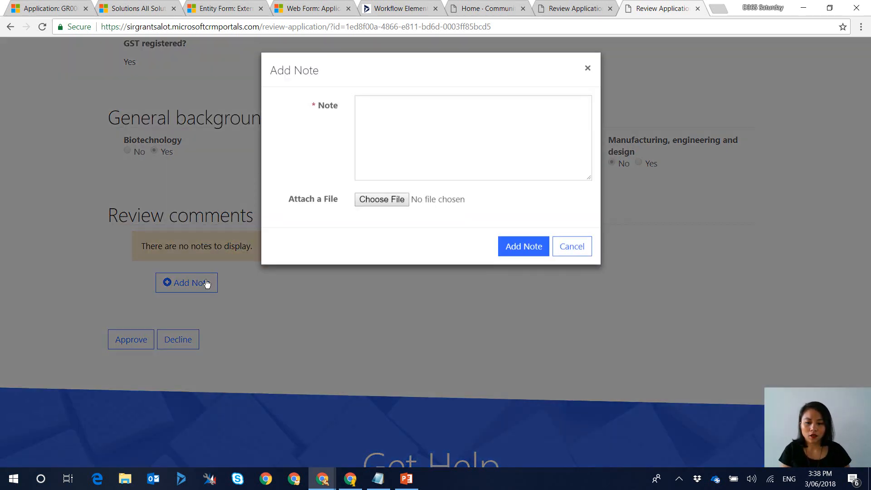
click(447, 130)
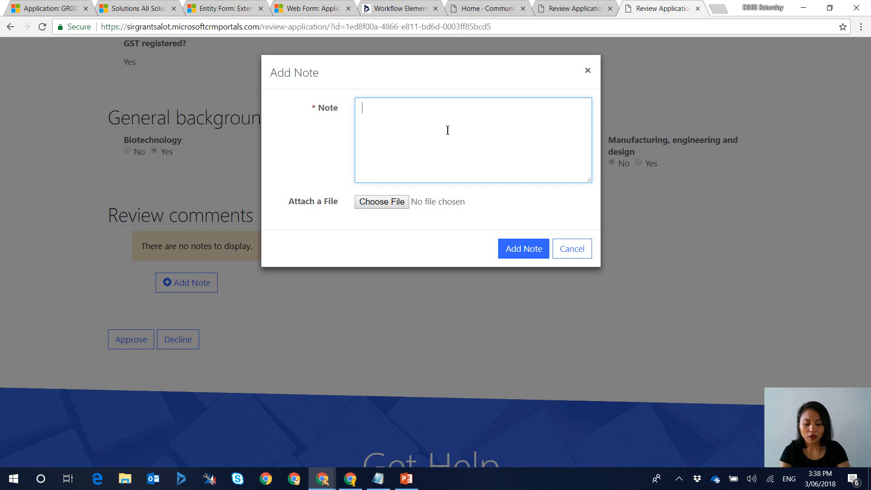
text(H)
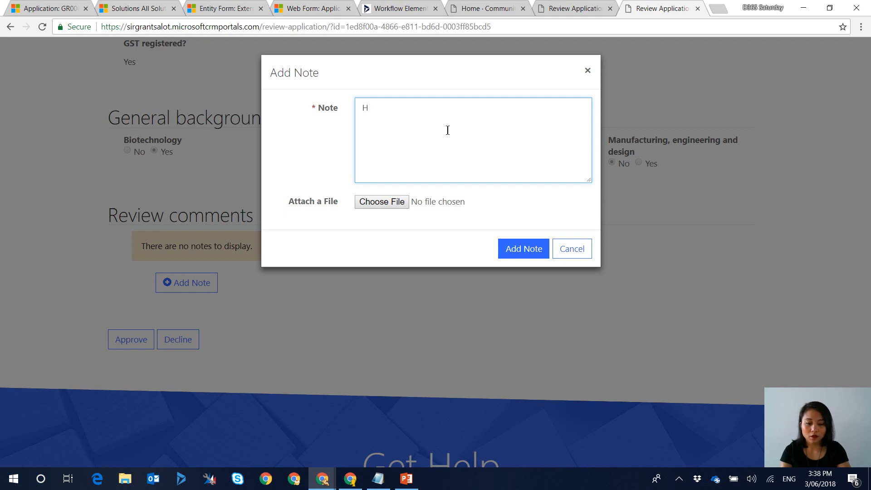
text(i Kay Nine can you please provid)
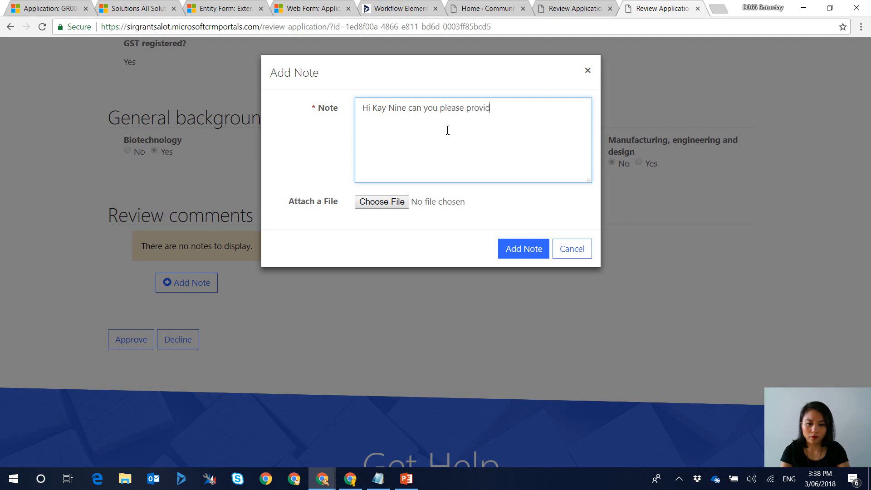
text(e me with furthe)
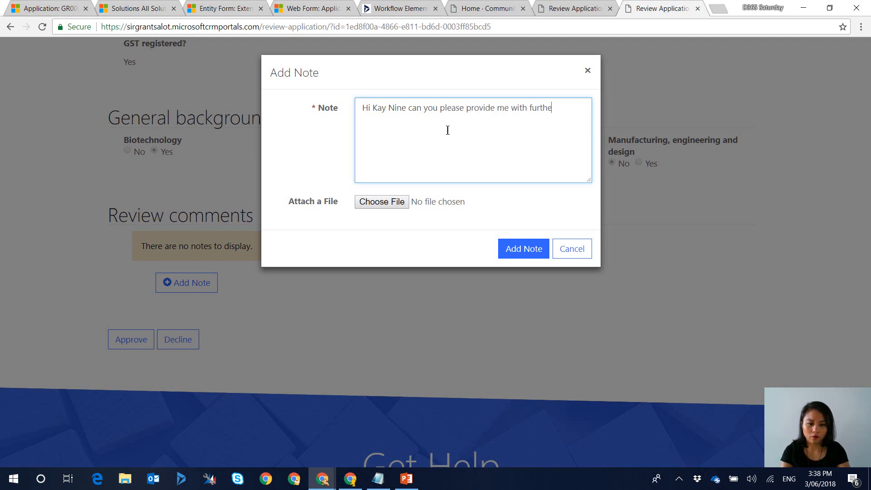
text(r details on XYZ)
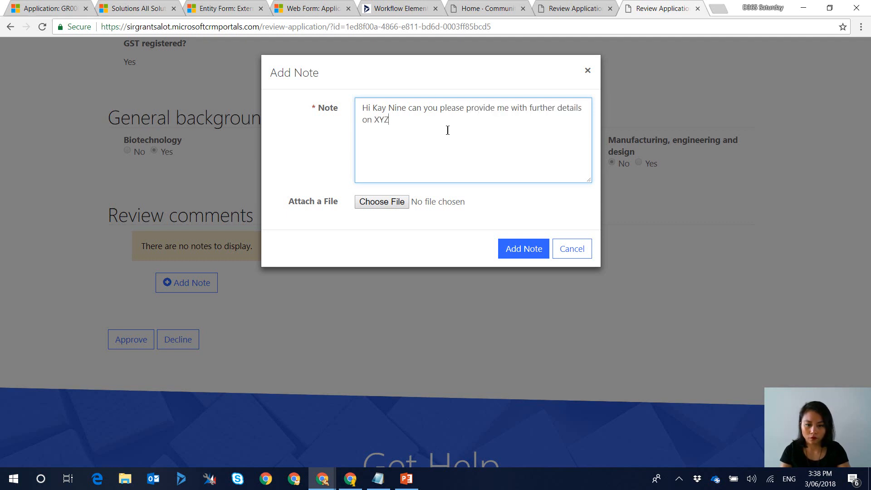
text(.)
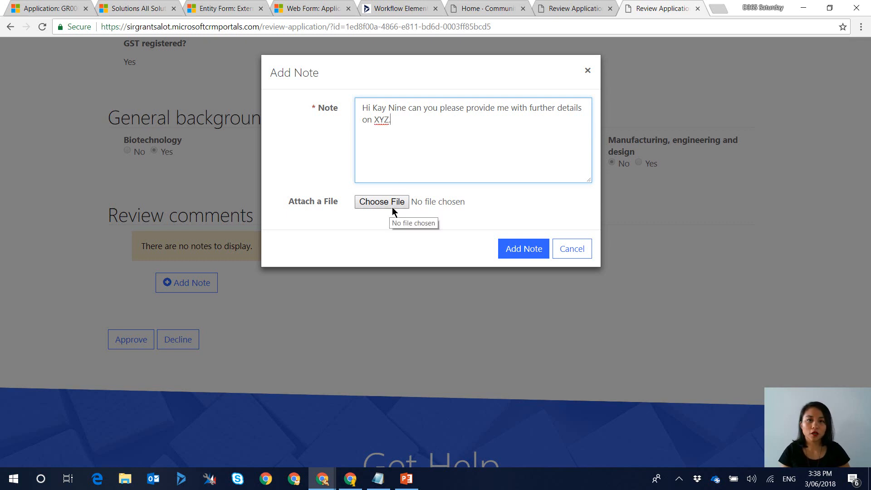
click(516, 250)
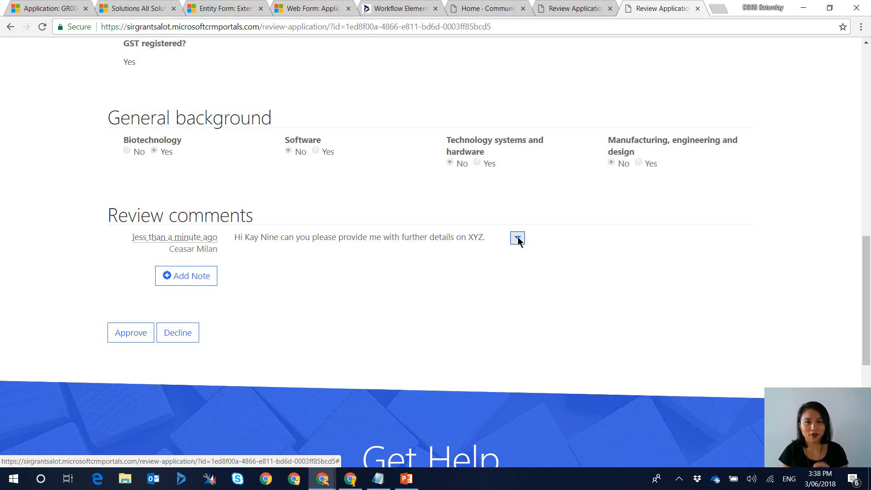
Return to the application record in Dynamics 365, reload it and check its Notes for the reviewer's portal comment.
click(27, 8)
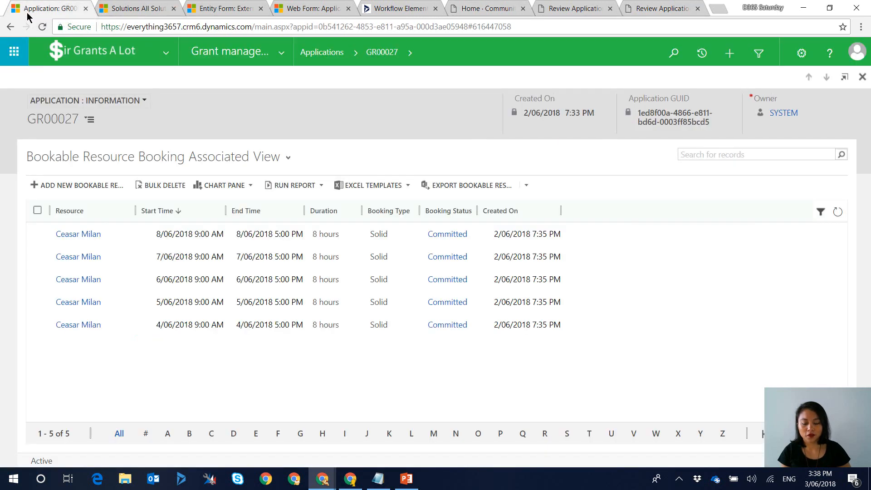
click(373, 59)
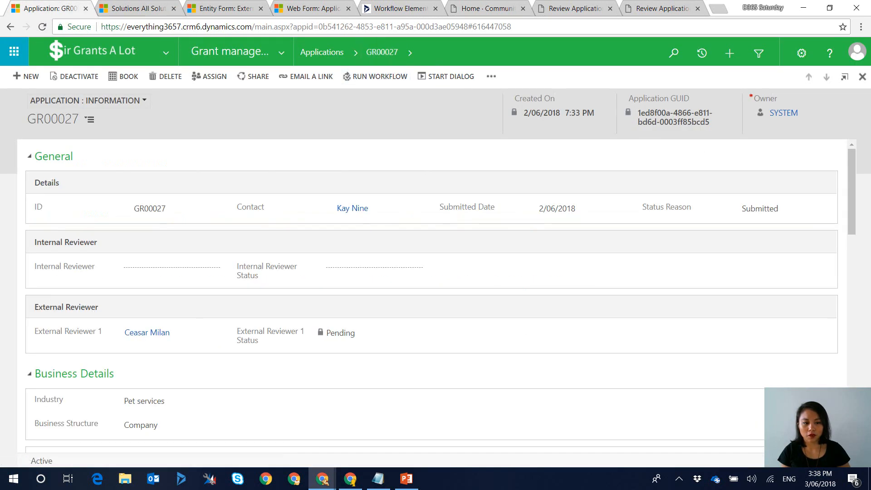
drag(856, 218, 860, 368)
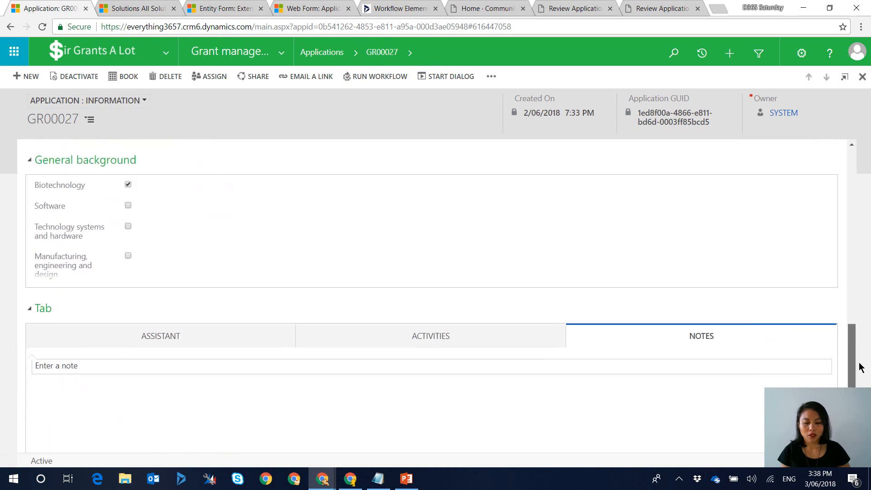
scroll(859, 369, down, 3)
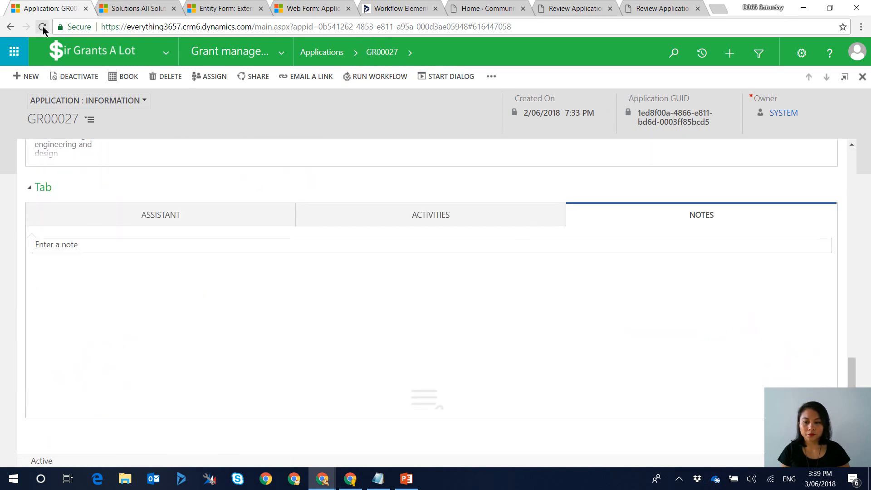
click(43, 27)
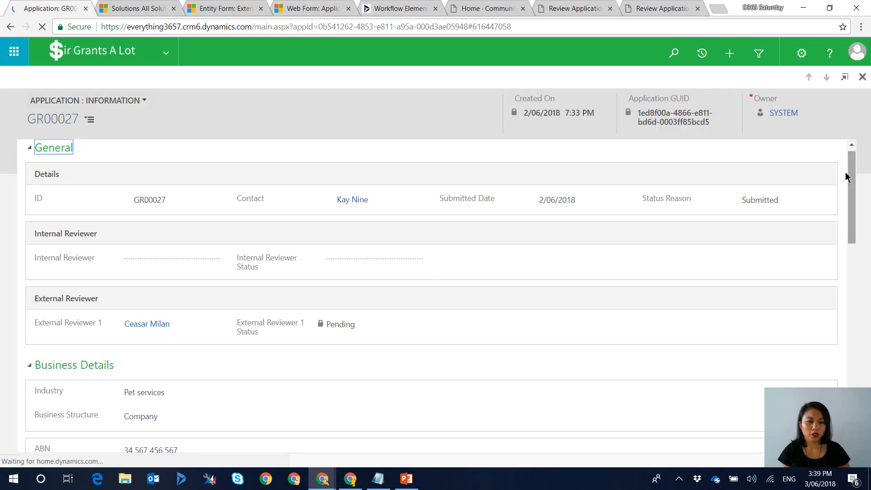
scroll(843, 206, down, 1)
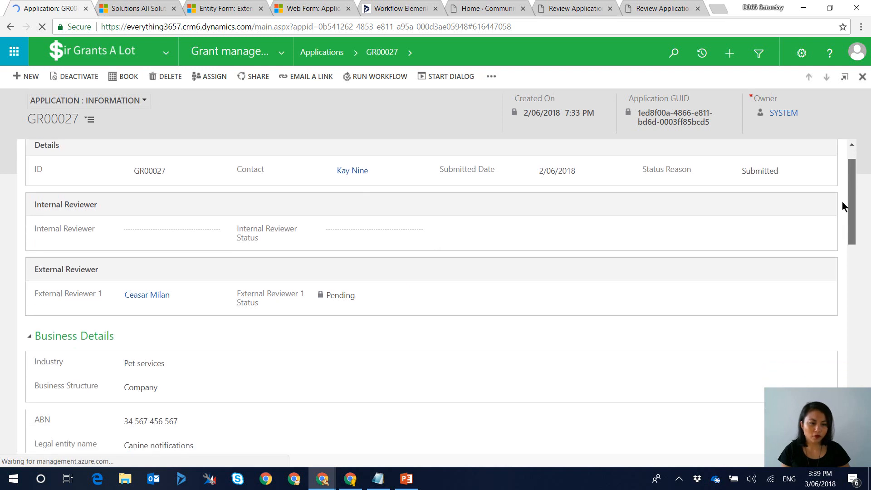
drag(851, 207, 853, 382)
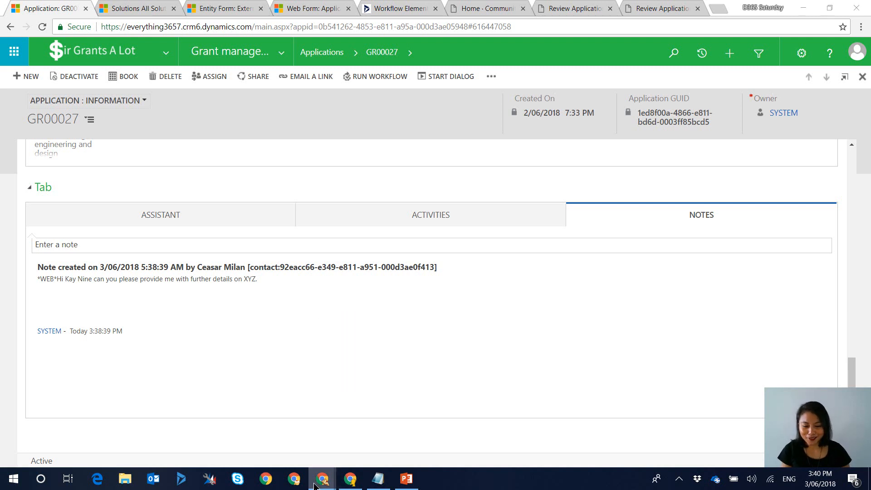
Switch to the Application Management solution's processes and open the **Demo workflow.
mouse_move(350, 481)
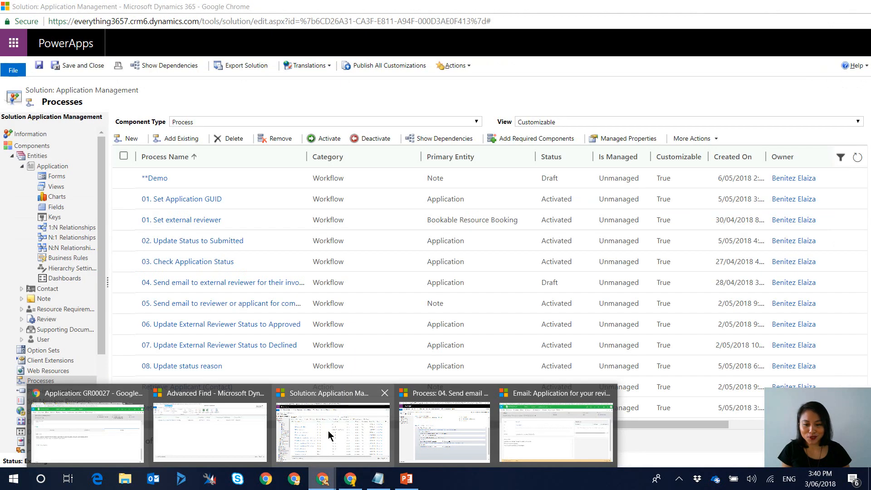
click(328, 431)
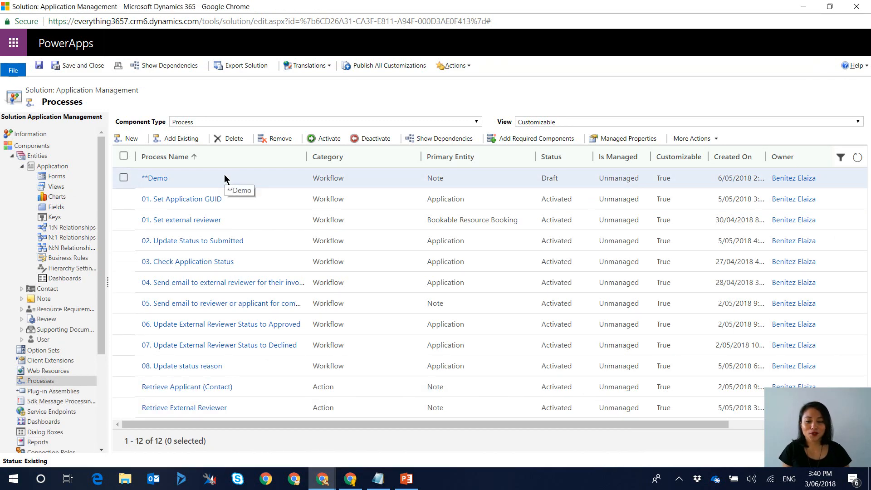
double_click(215, 180)
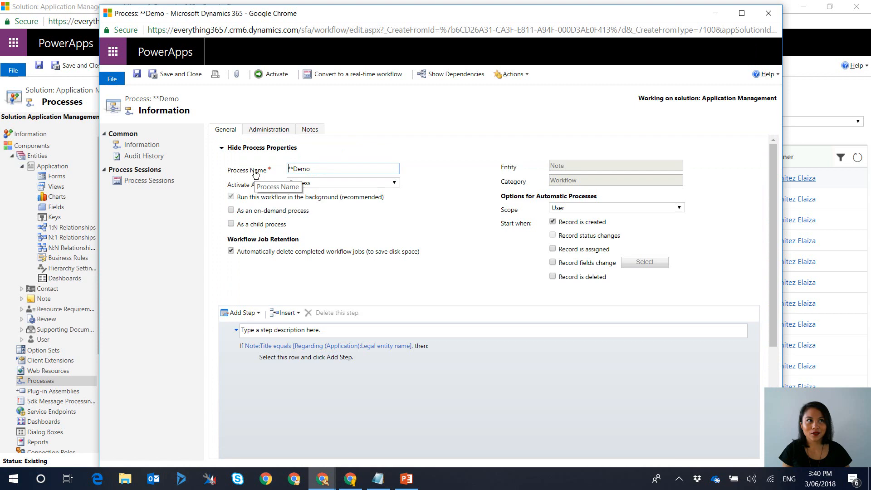
Examine the **Demo workflow's Note Title condition and the dynamic values offered for Regarding (Application), then close the condition and workflow without saving.
click(325, 348)
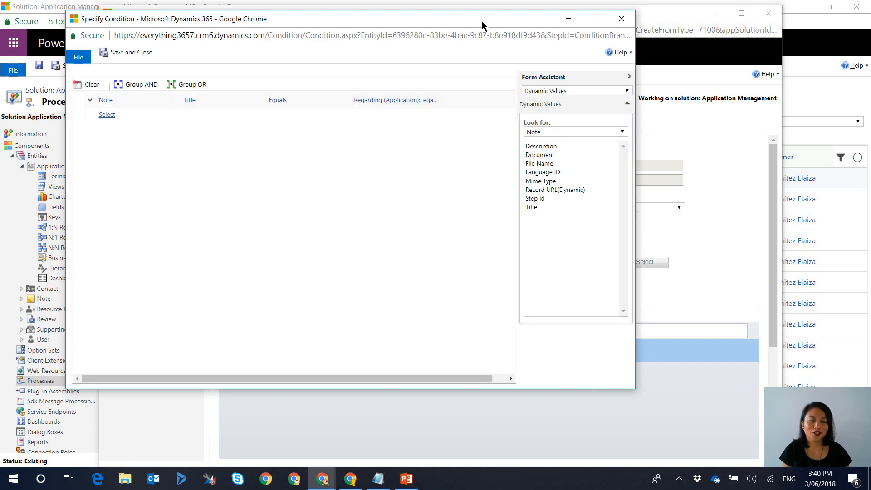
click(212, 99)
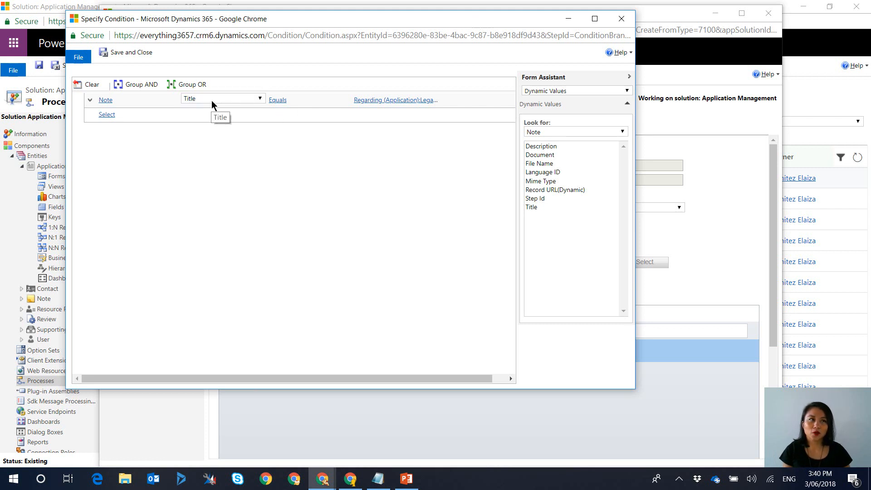
click(385, 100)
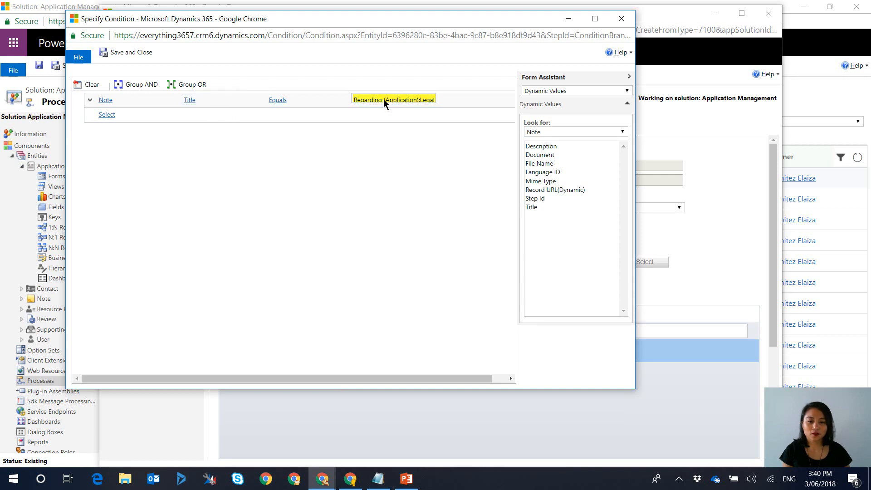
click(558, 131)
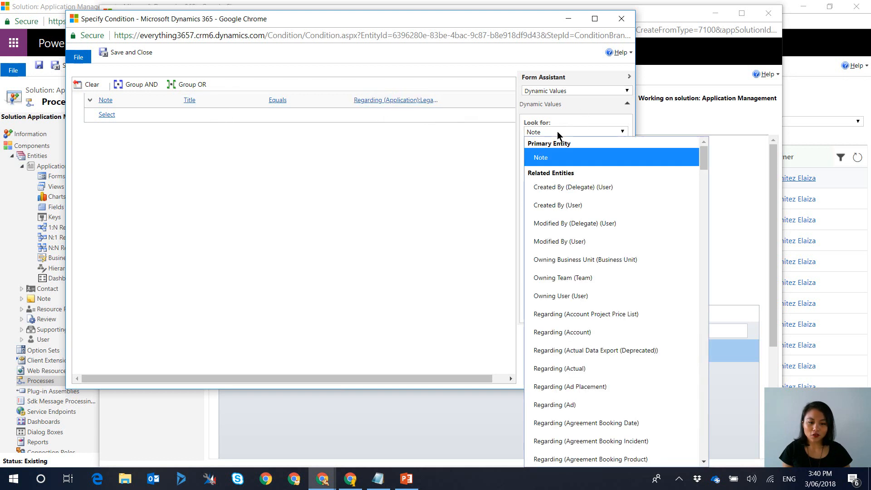
scroll(615, 354, down, 5)
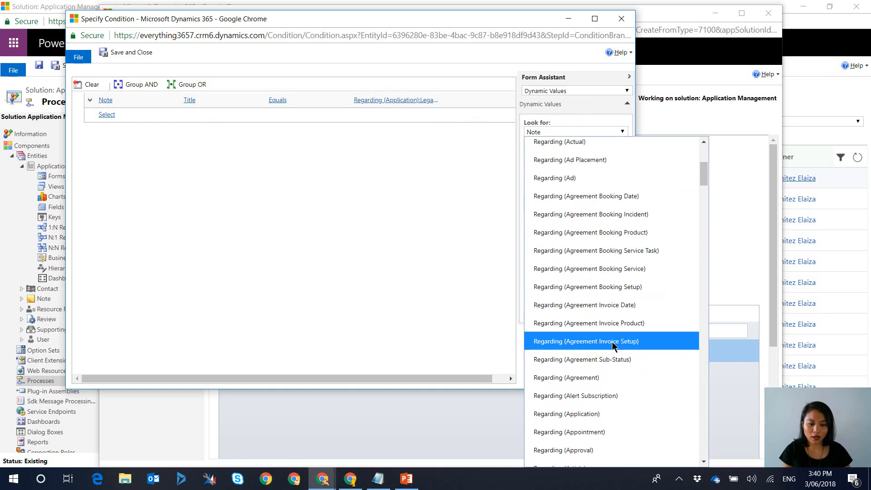
click(602, 414)
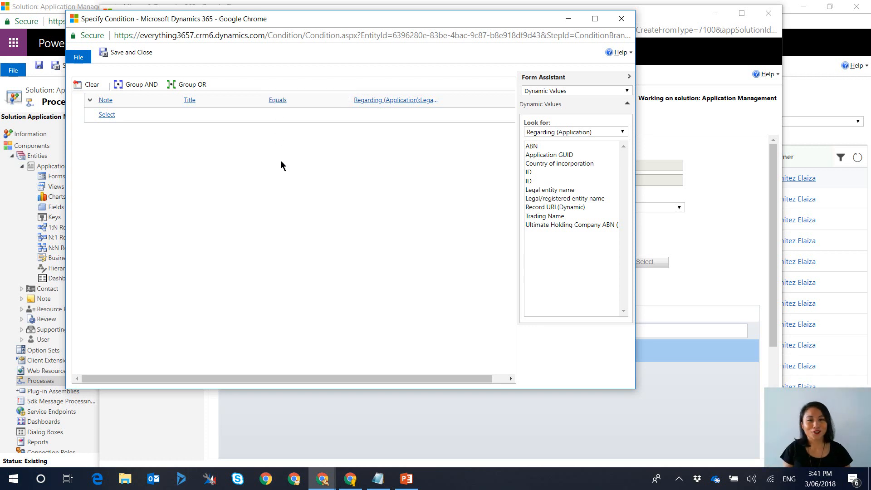
click(621, 18)
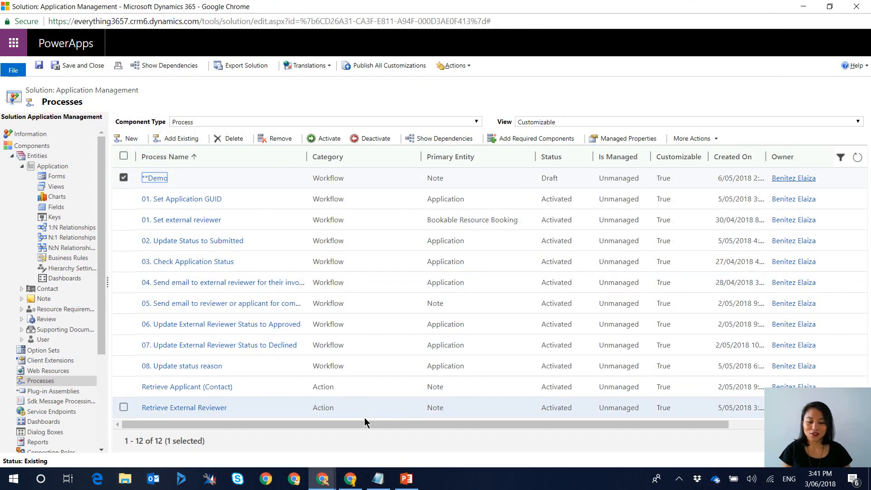
Open the Retrieve External Reviewer action, review its output argument and GetExternalReviewerApplicantName step, and close it.
click(212, 410)
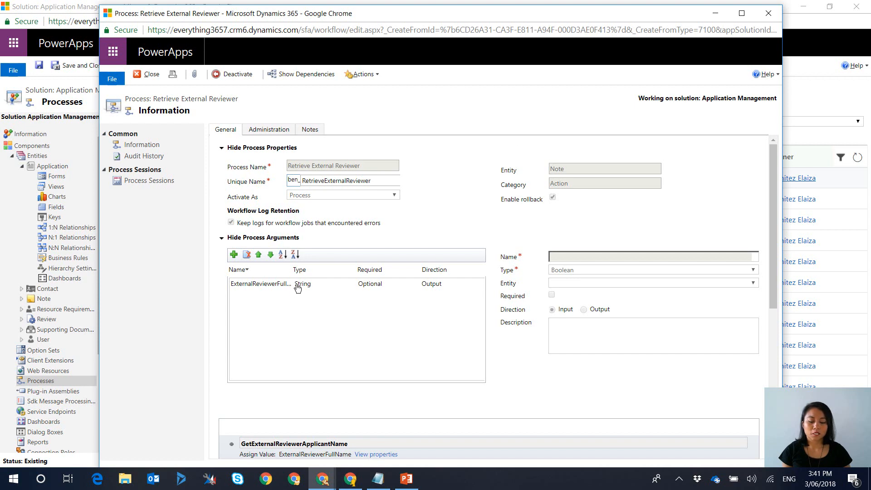
scroll(369, 293, down, 3)
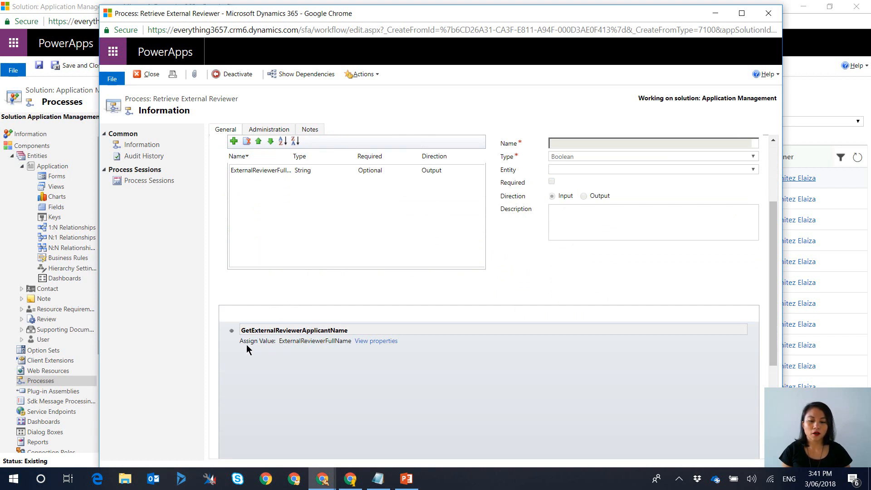
click(771, 17)
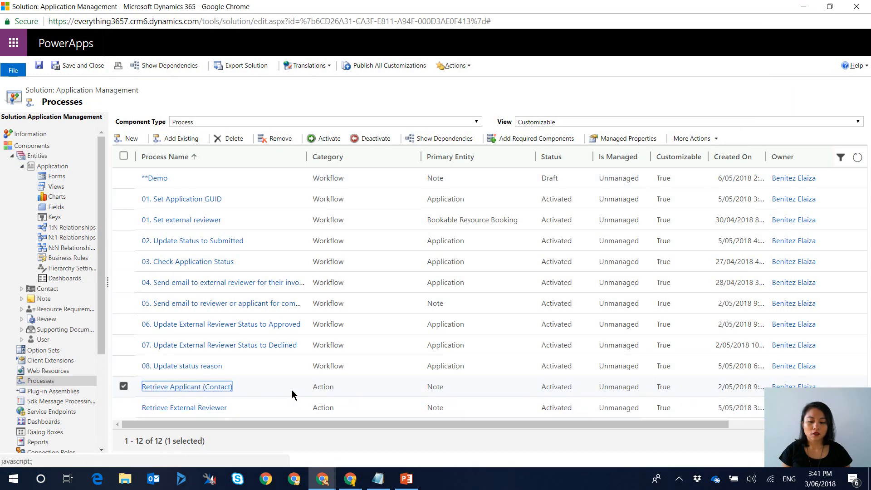
Open the Retrieve Applicant (Contact) action, inspect the value assigned in its GetApplicantFullName step, and close the action.
double_click(292, 394)
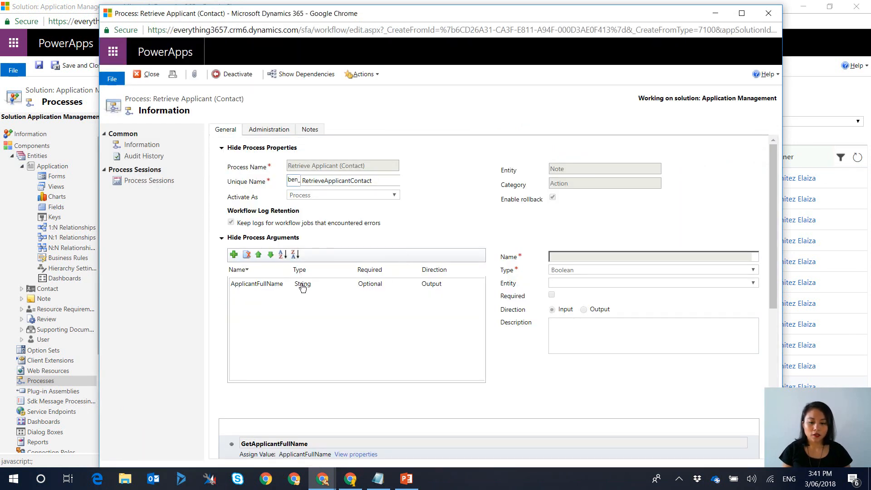
scroll(317, 298, down, 3)
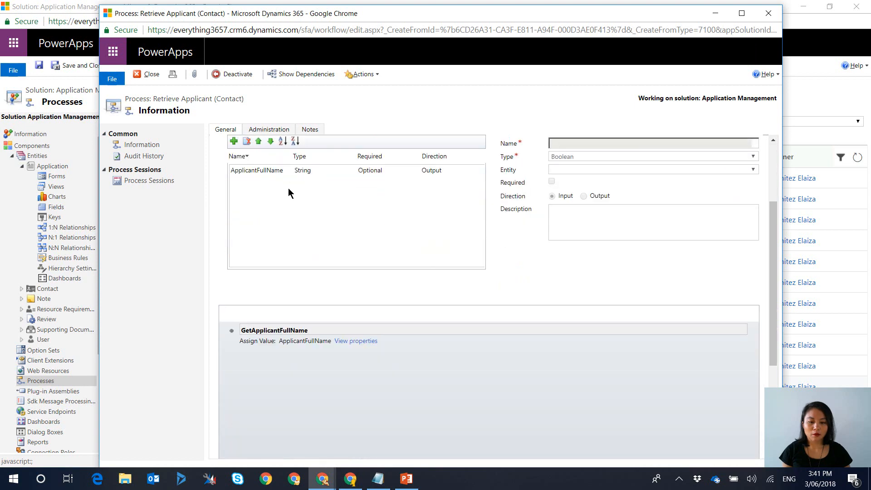
click(349, 342)
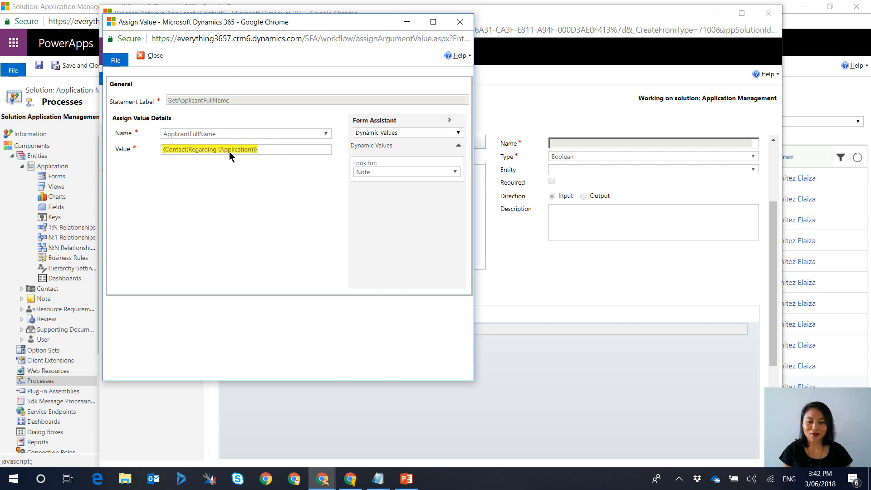
click(459, 22)
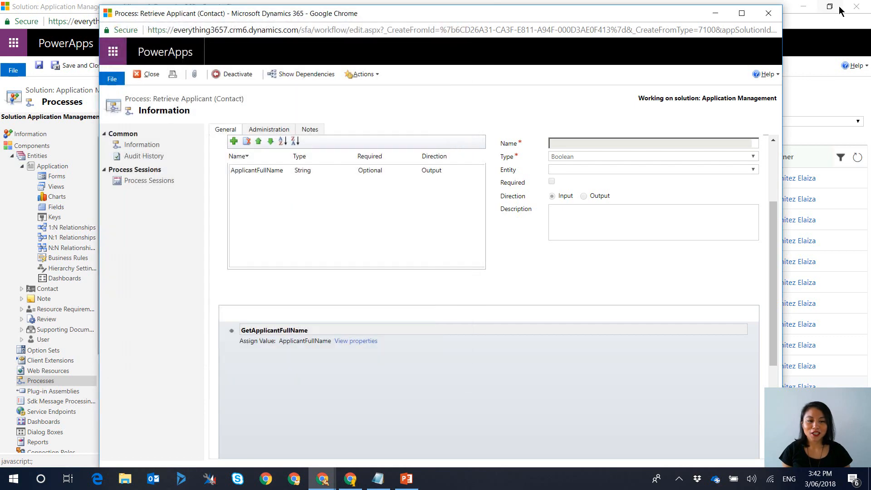
click(768, 20)
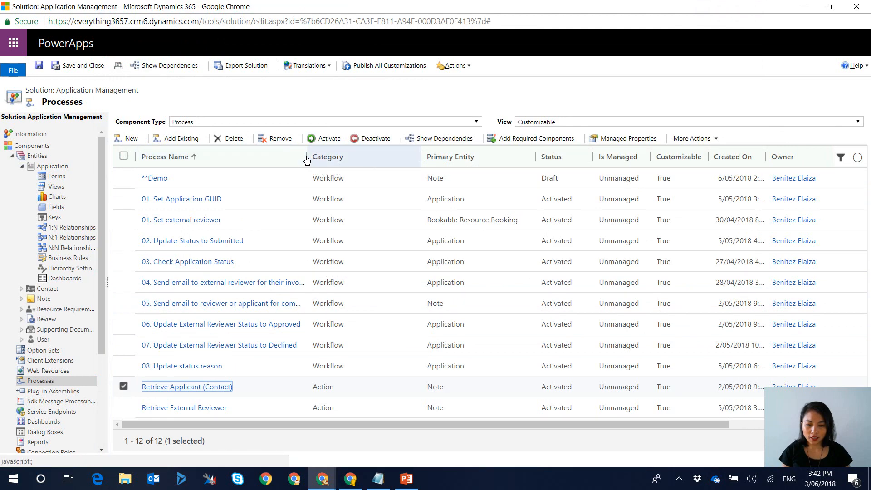
Open the 05. Send email to reviewer or applicant for comment review workflow, look over its steps and deactivate it.
double_click(360, 307)
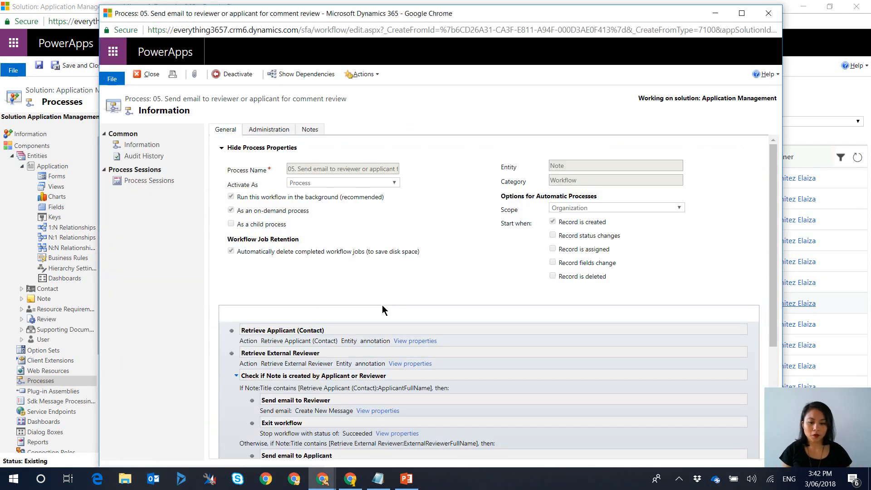
click(742, 13)
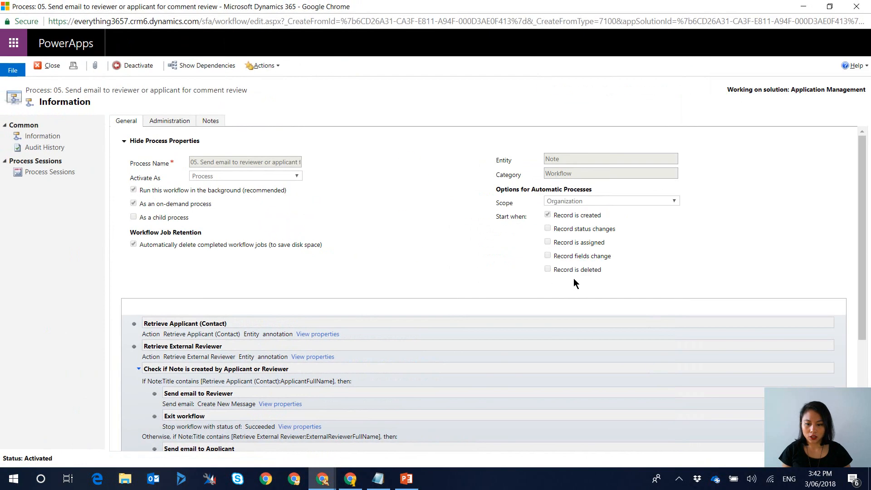
scroll(573, 282, down, 1)
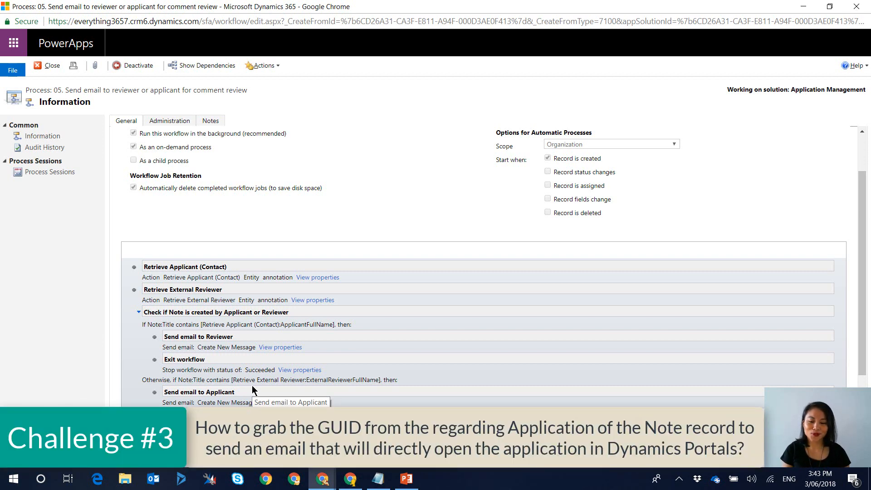
click(120, 64)
click(509, 311)
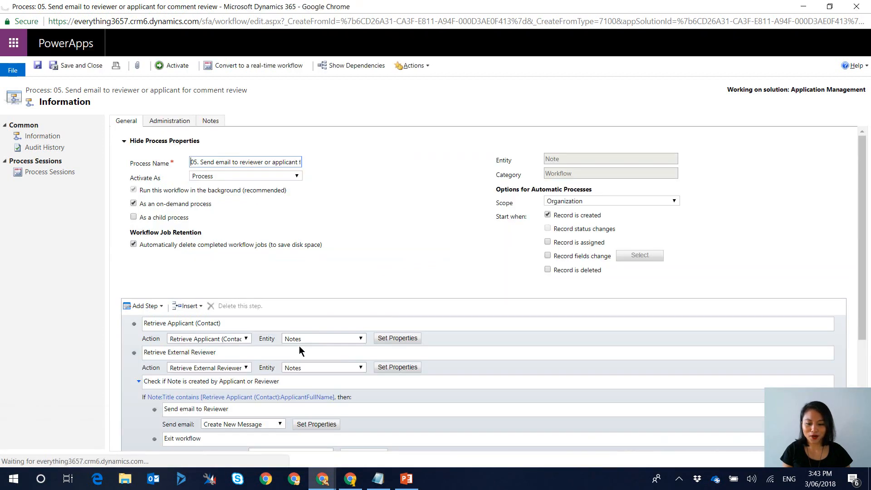
scroll(303, 347, down, 1)
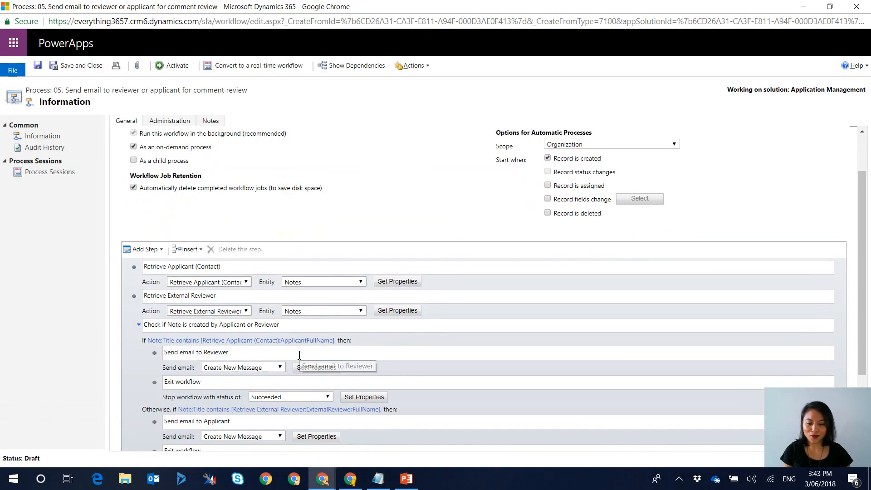
Open the 01. Set Application GUID workflow, examine the value assigned to Application GUID in its update step, and close that step.
click(808, 7)
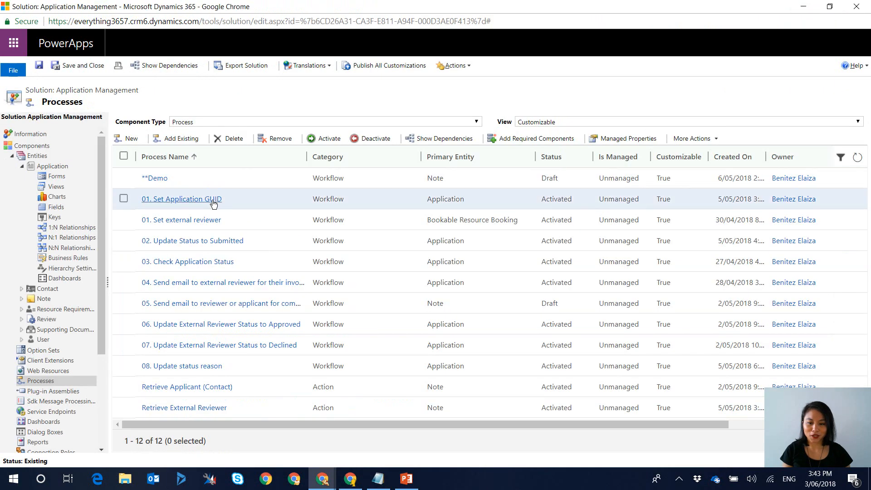
click(211, 201)
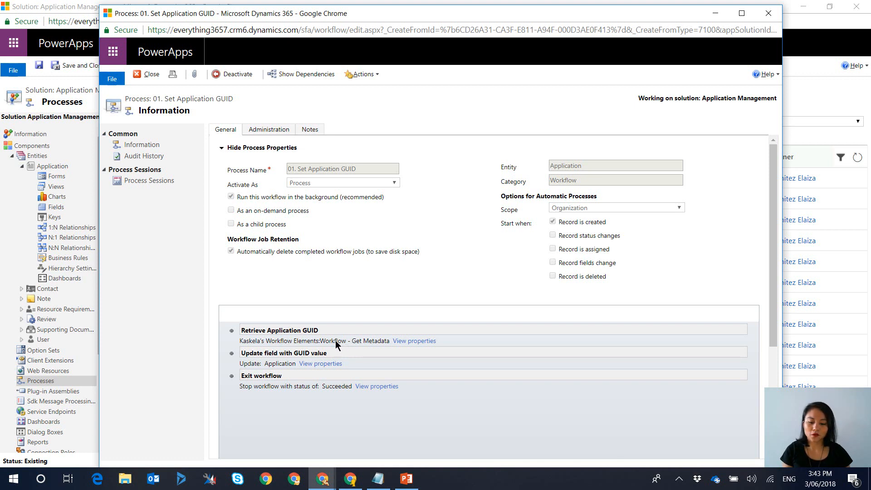
click(314, 364)
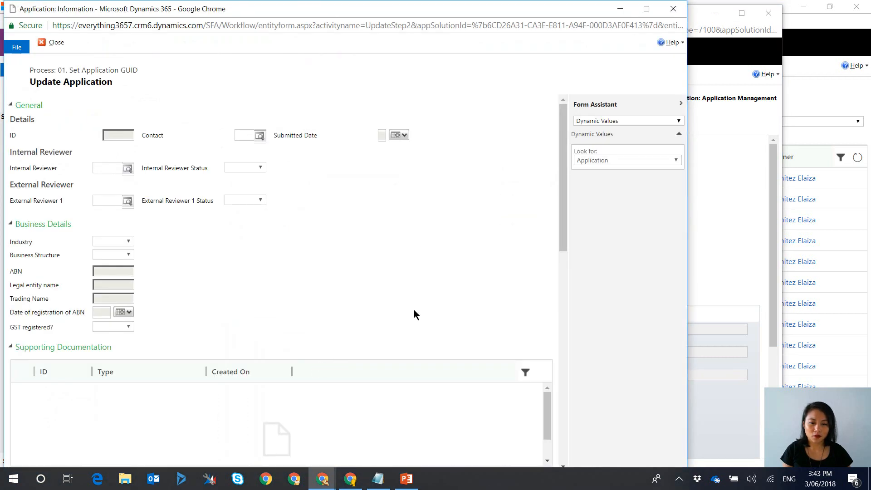
click(646, 9)
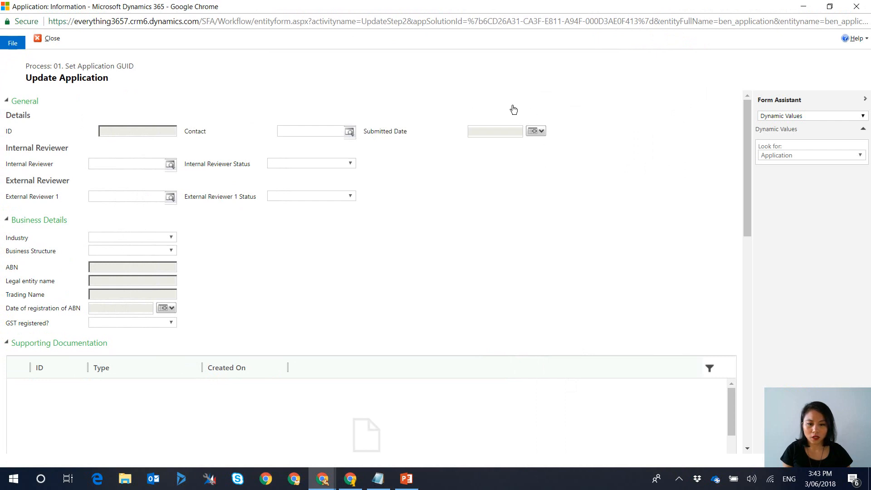
scroll(584, 153, down, 15)
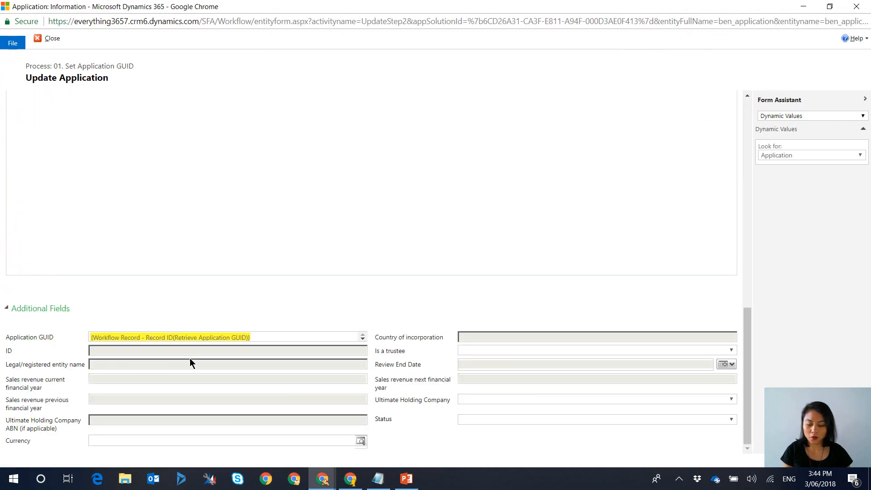
click(856, 6)
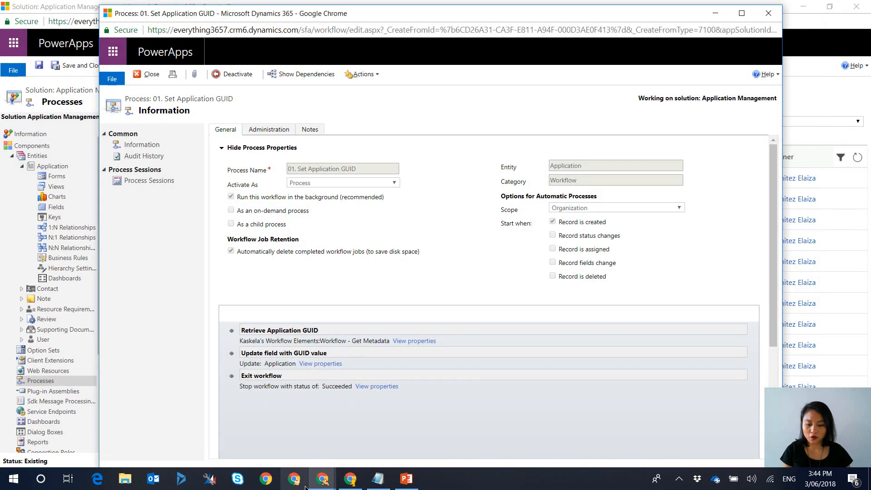
View the Application GUID on the grant application record, then return to the workflow 05 window.
mouse_move(326, 484)
click(47, 425)
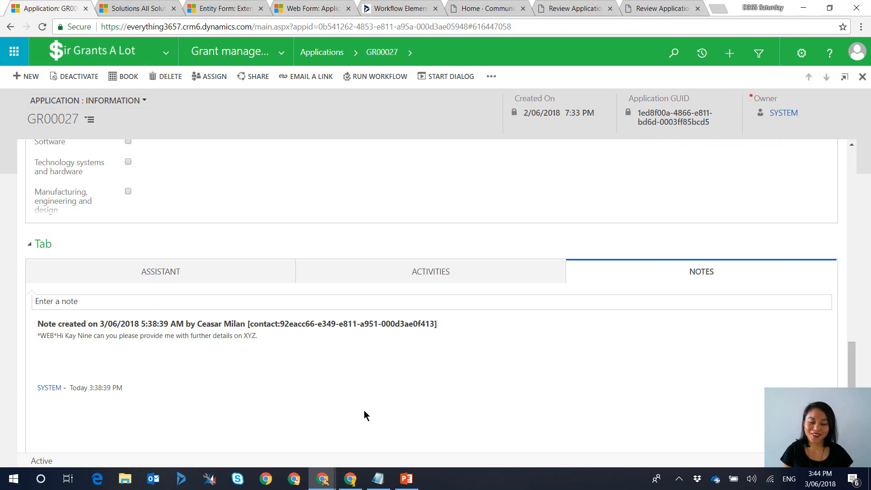
click(323, 481)
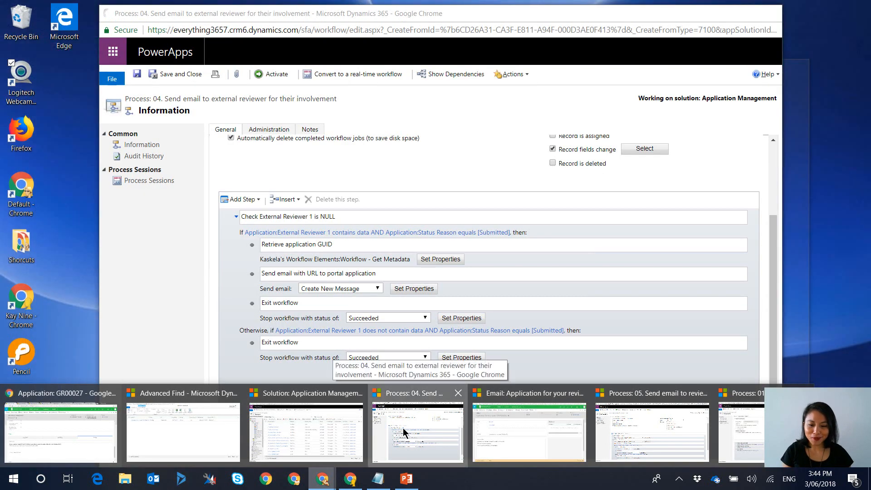
click(403, 429)
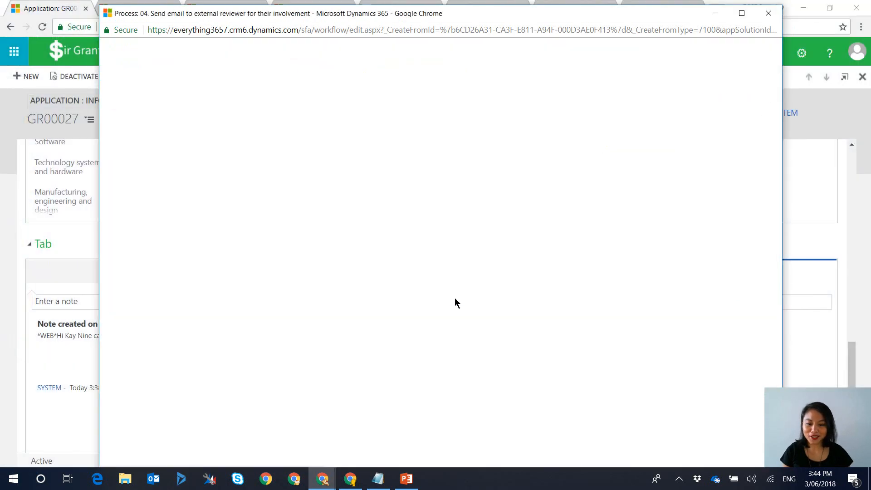
click(323, 479)
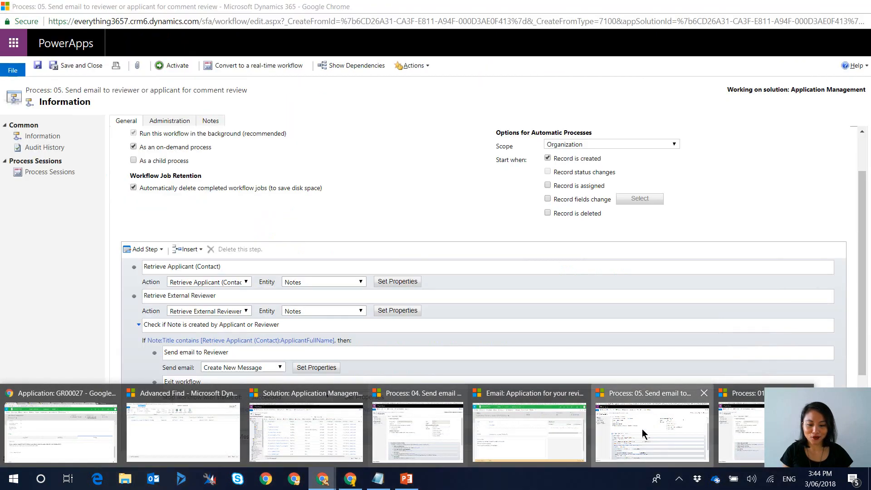
click(642, 429)
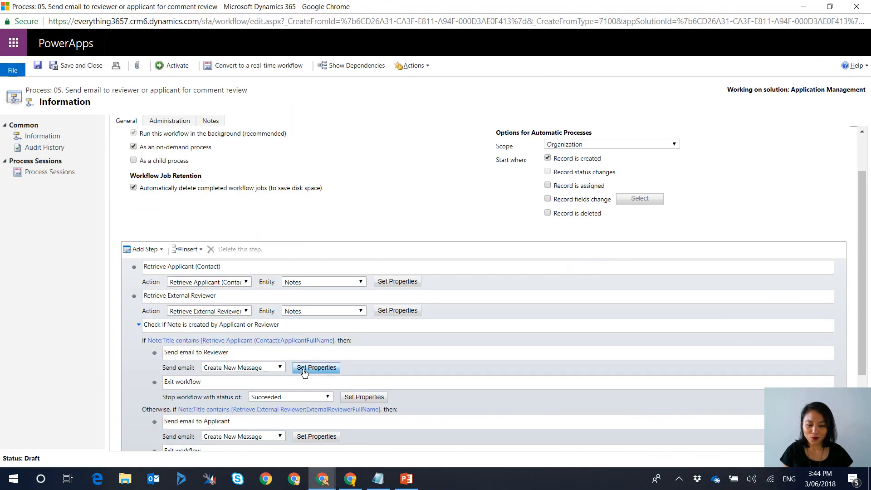
Open the Send email to Reviewer properties and examine the Application GUID placeholder in the link and the dynamic values offered for Note.
click(304, 373)
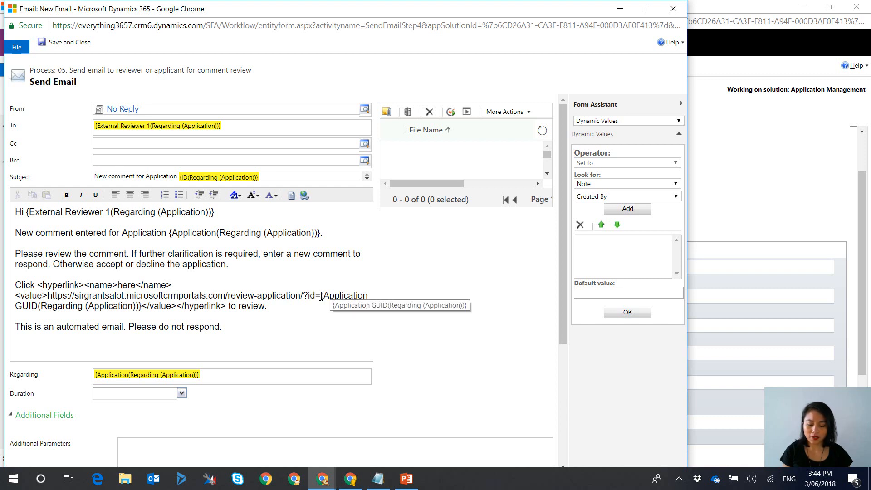
drag(321, 295, 361, 302)
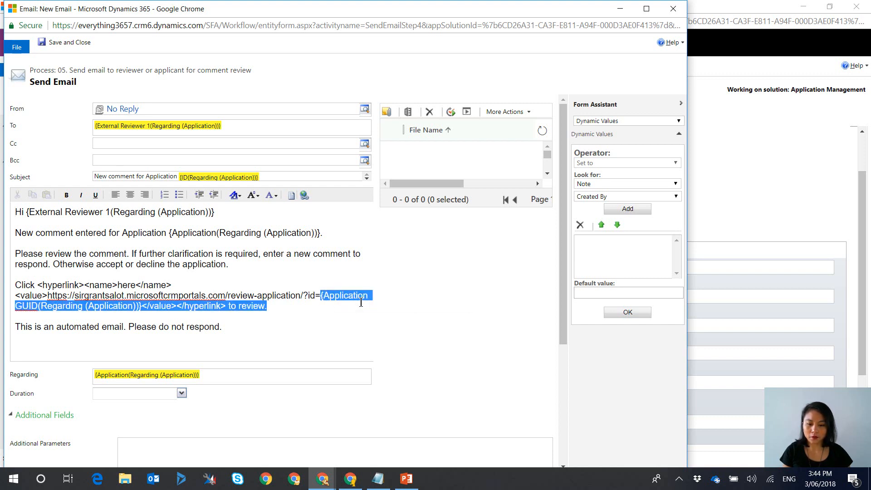
drag(179, 320, 139, 306)
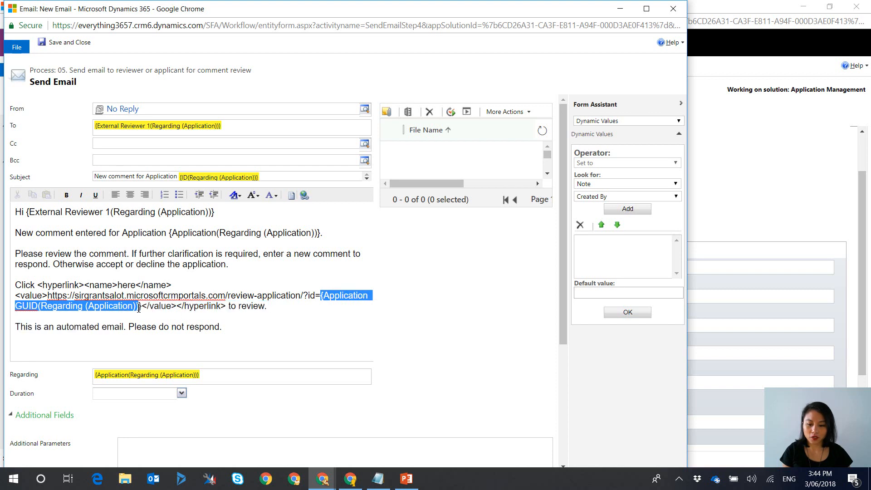
click(613, 197)
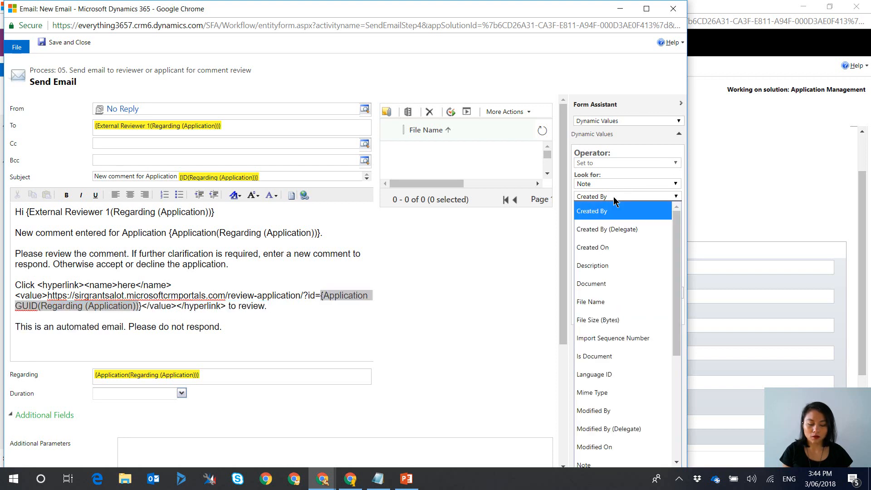
drag(680, 246, 657, 210)
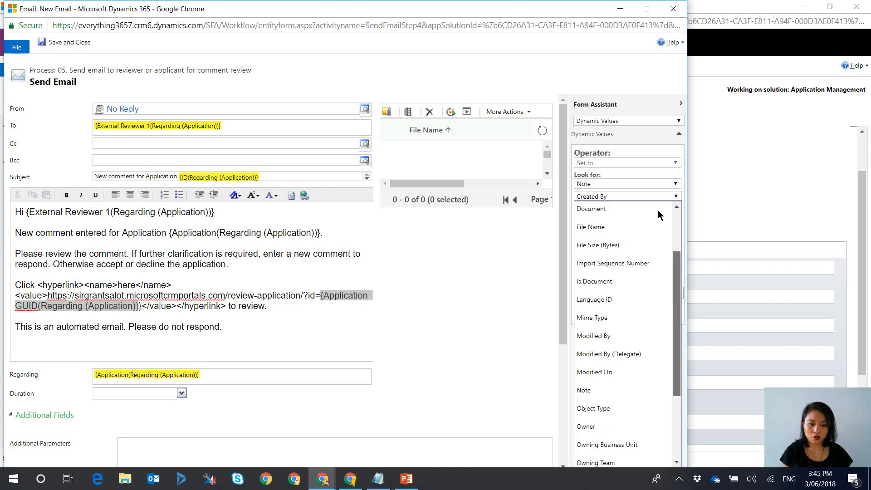
click(438, 329)
click(353, 308)
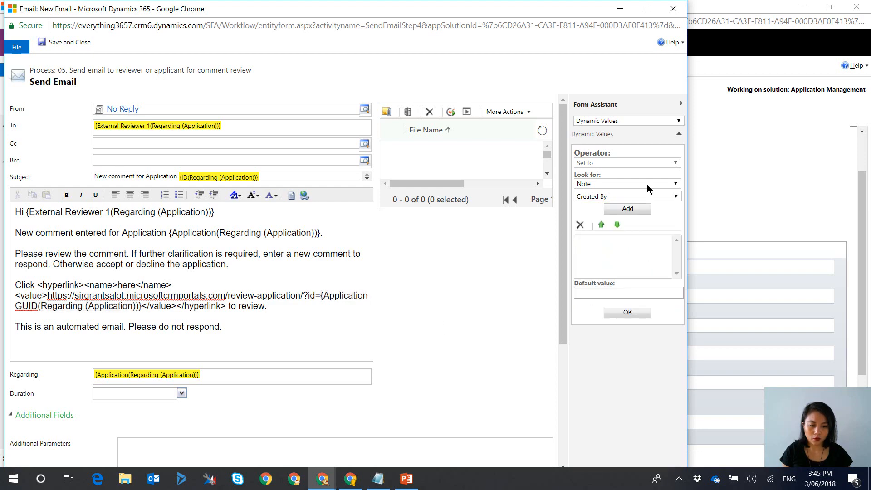
Look up Application GUID among the dynamic values for Regarding (Application), then close the email properties without saving.
click(648, 184)
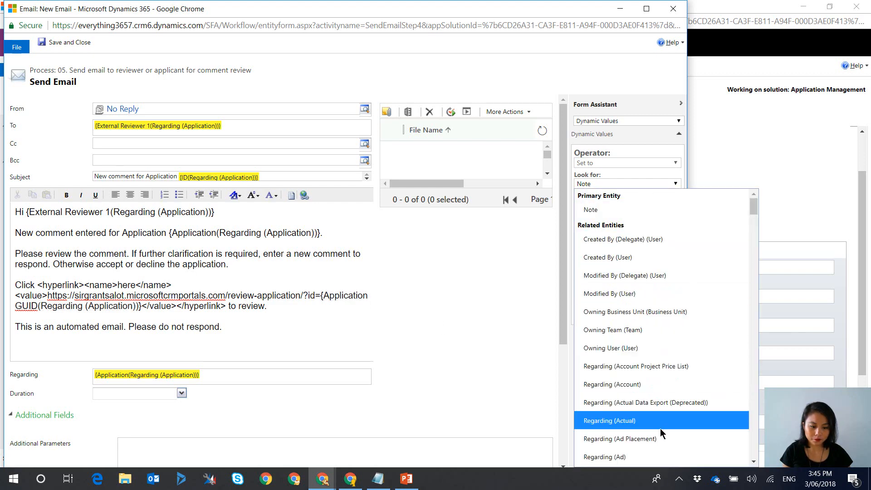
scroll(662, 424, down, 5)
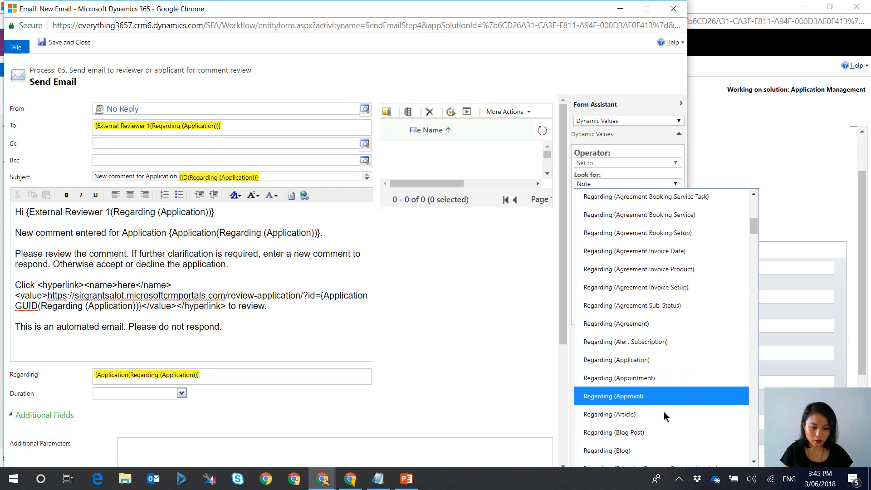
click(661, 355)
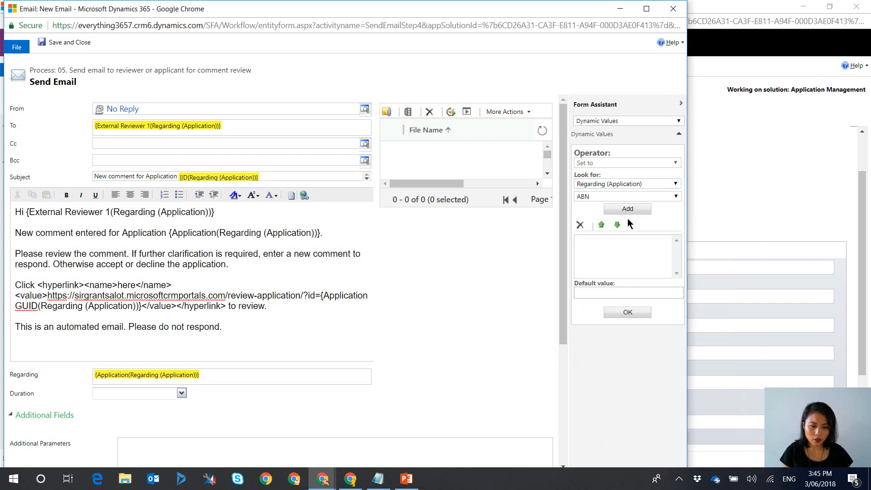
click(624, 196)
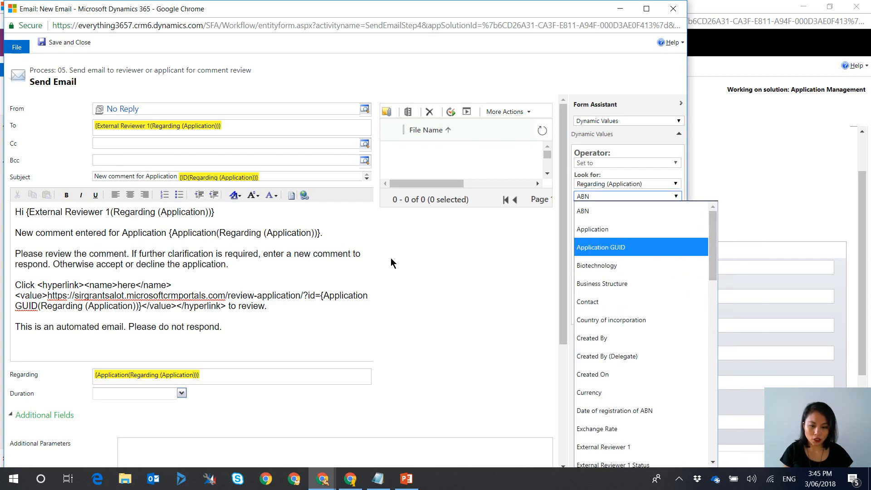
click(233, 317)
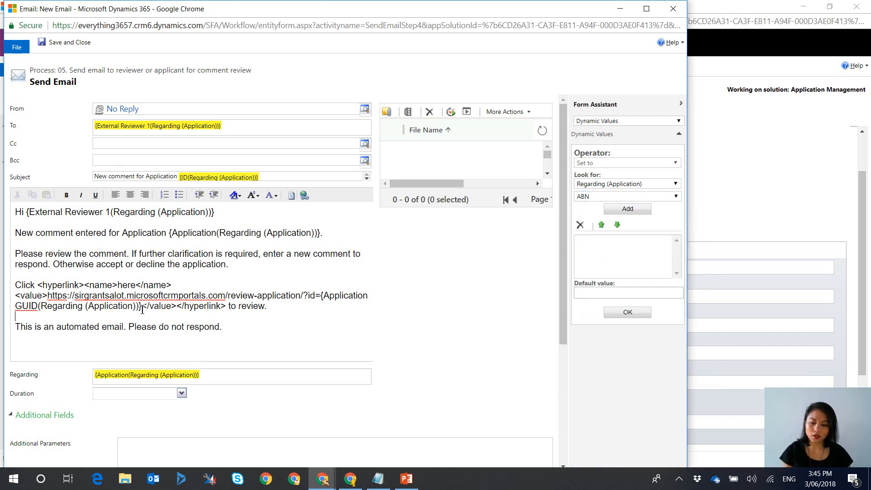
click(673, 9)
click(409, 88)
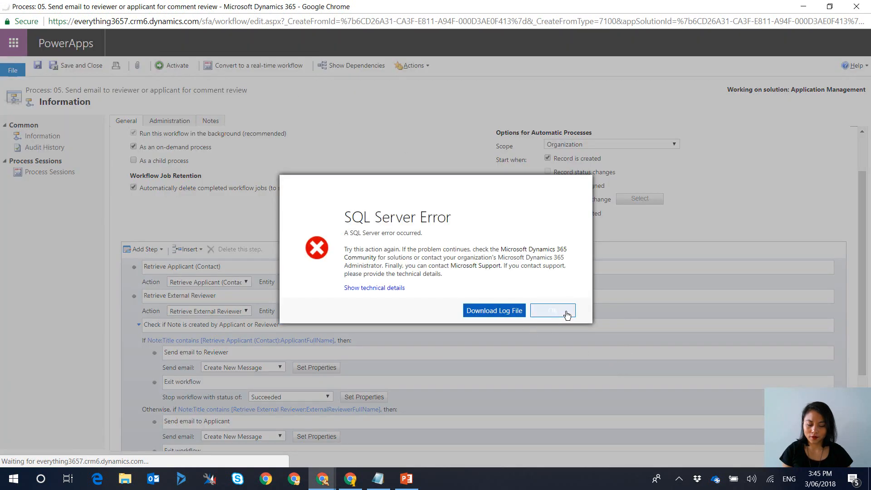
Dismiss the error dialog, switch back to the Application Management solution's processes and refresh the list.
click(553, 311)
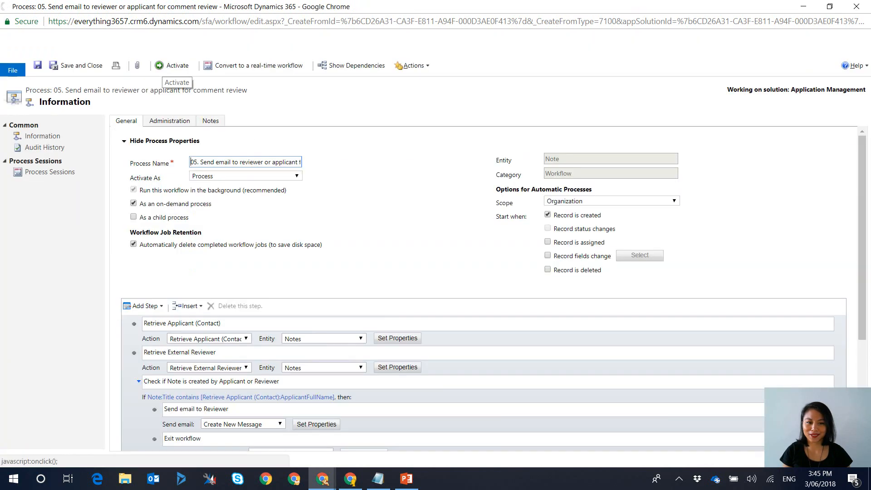
click(803, 6)
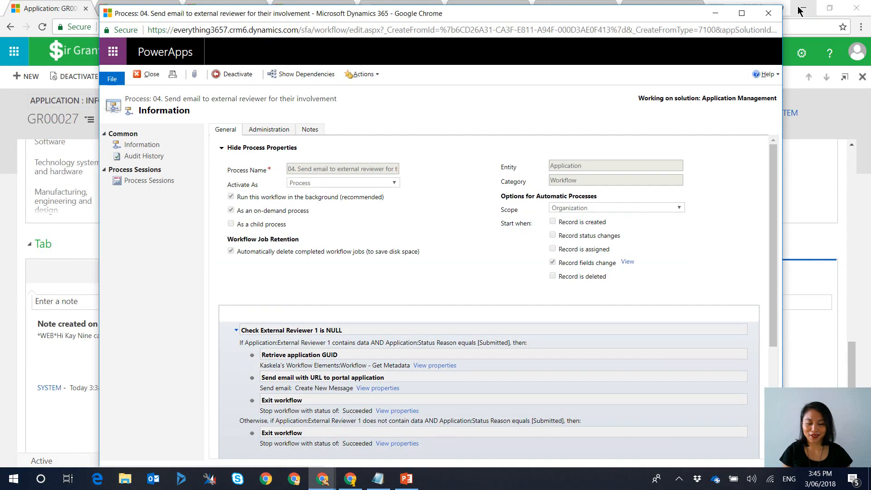
click(715, 14)
mouse_move(322, 479)
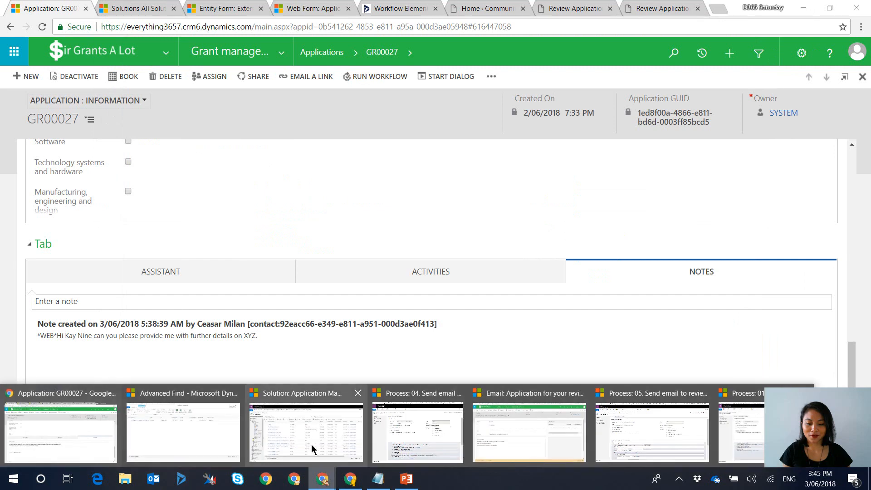
click(312, 449)
click(858, 158)
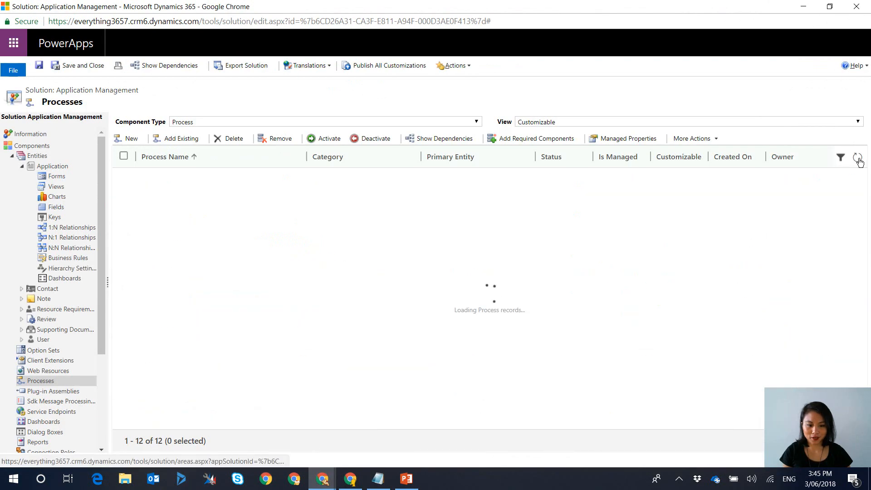
Activate the 05. Send email to reviewer or applicant for comment review workflow from the process list.
click(542, 306)
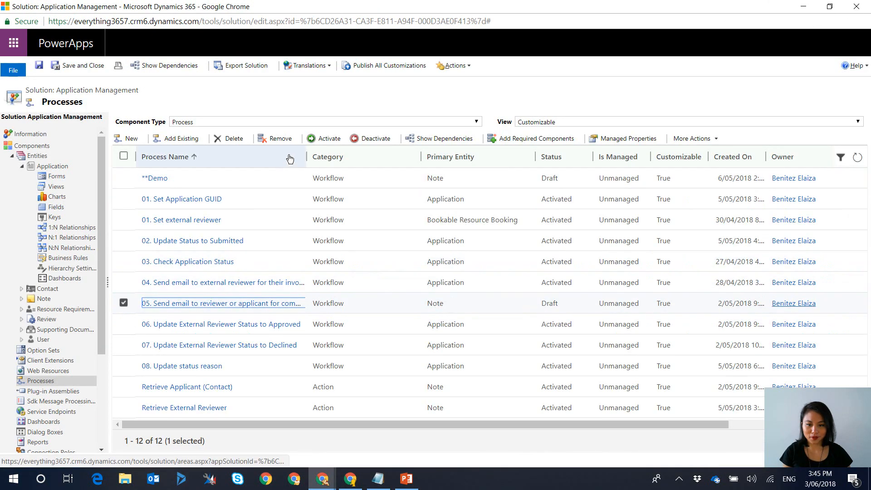
click(325, 137)
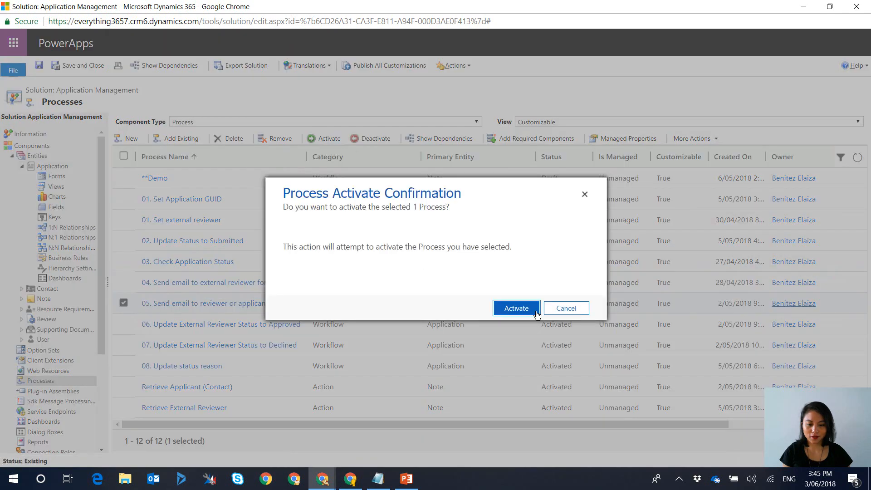
click(536, 312)
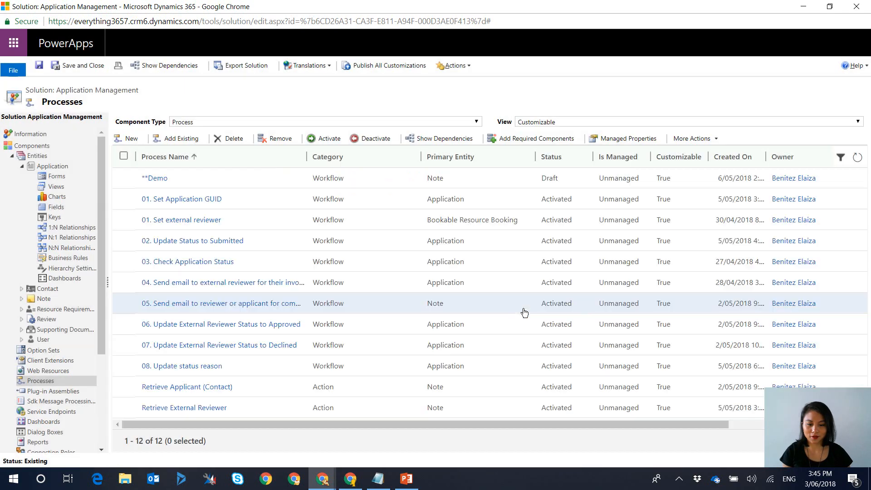
Switch to the Advanced Find email results, refresh them, and open the body of the New comment for Application GR00027 email.
click(322, 480)
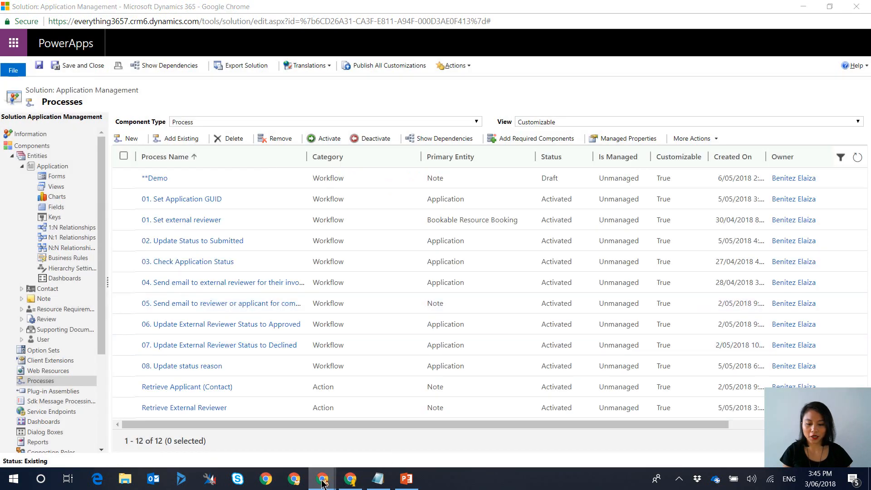
click(205, 435)
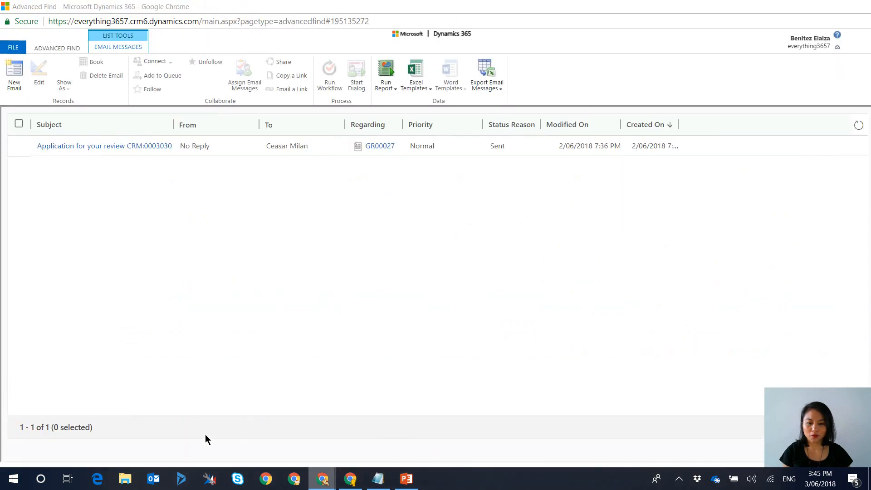
click(859, 125)
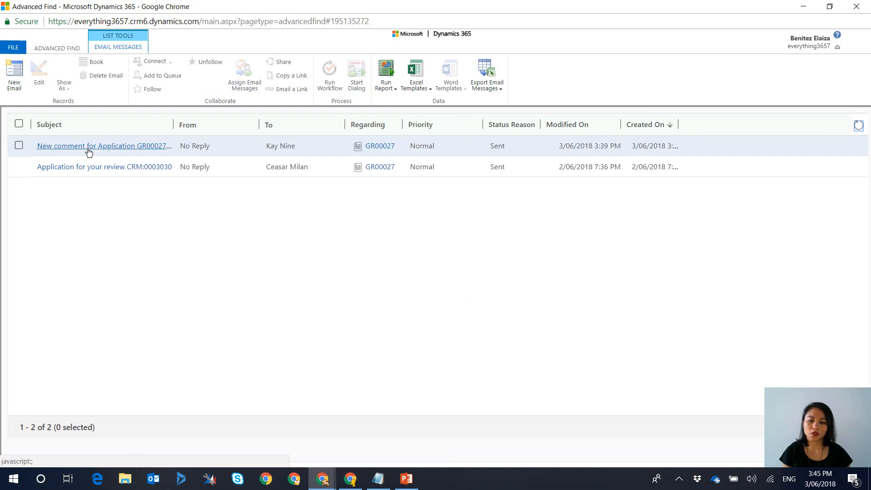
click(145, 145)
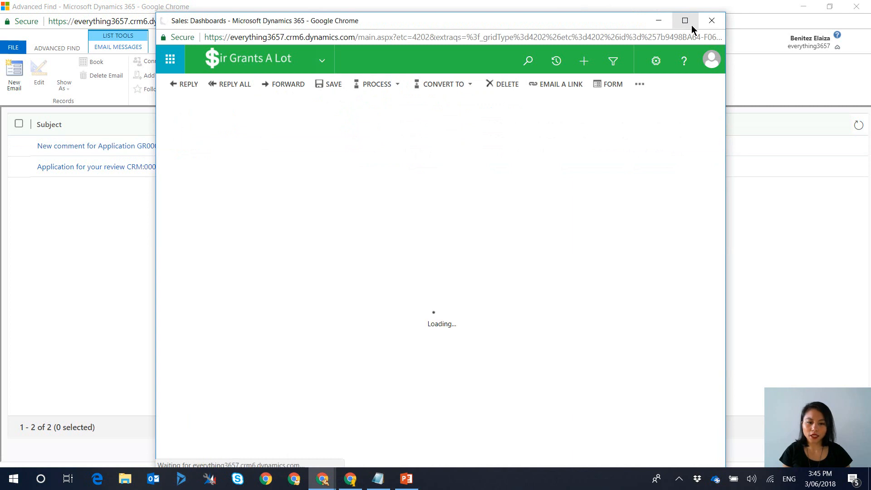
drag(606, 18, 606, 7)
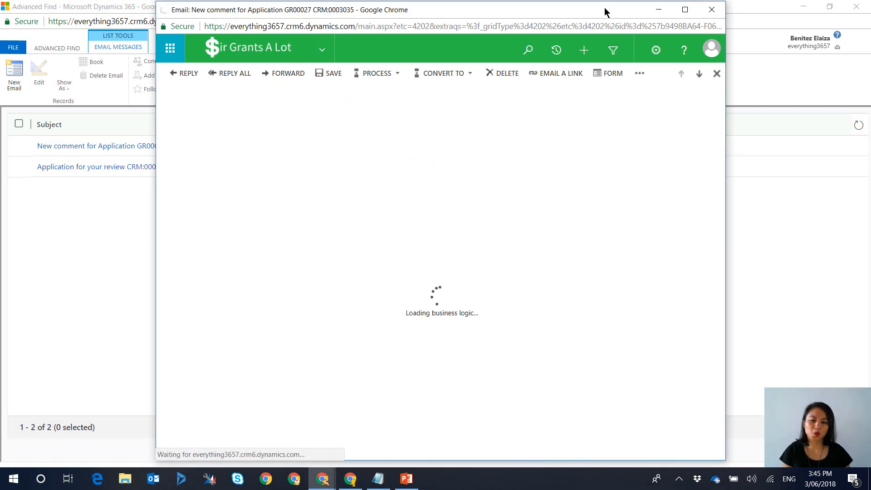
scroll(276, 330, down, 5)
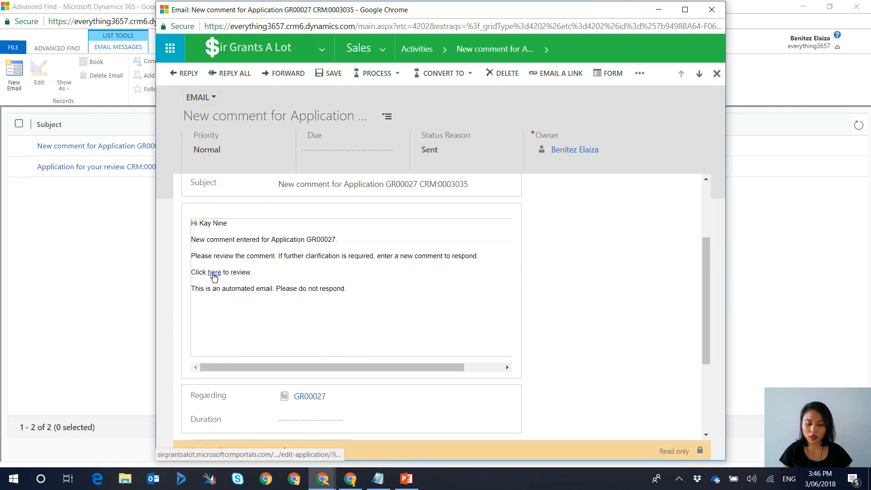
Copy the address of the review link in the email and switch to the applicant's portal window.
right_click(212, 274)
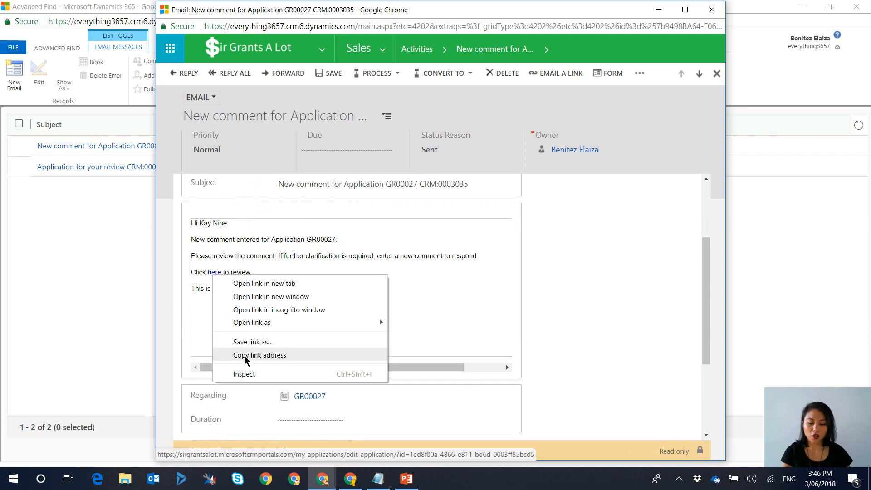
click(245, 356)
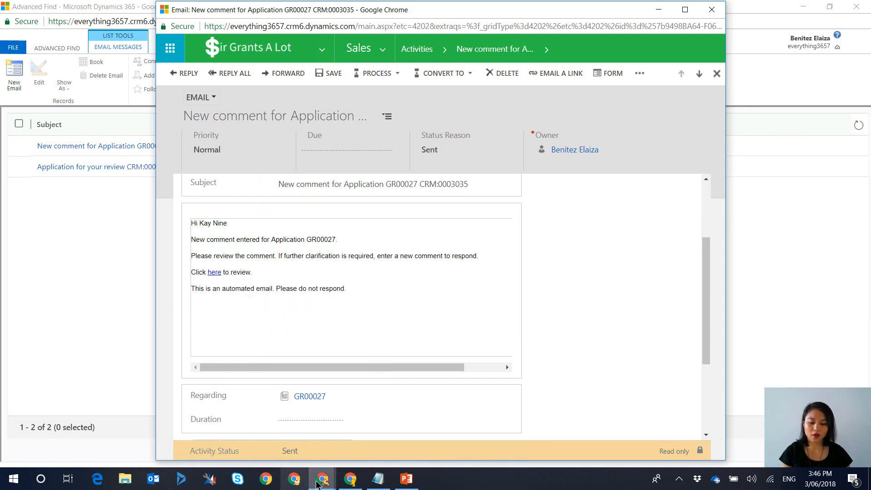
click(324, 481)
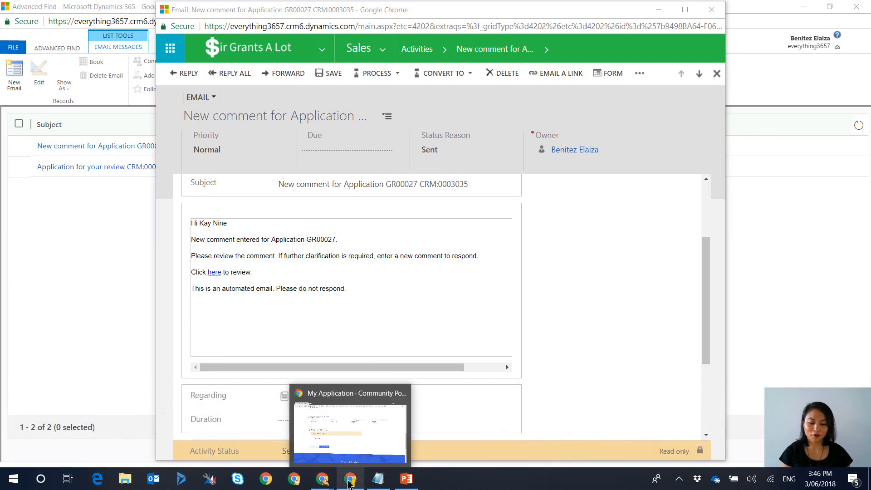
click(350, 478)
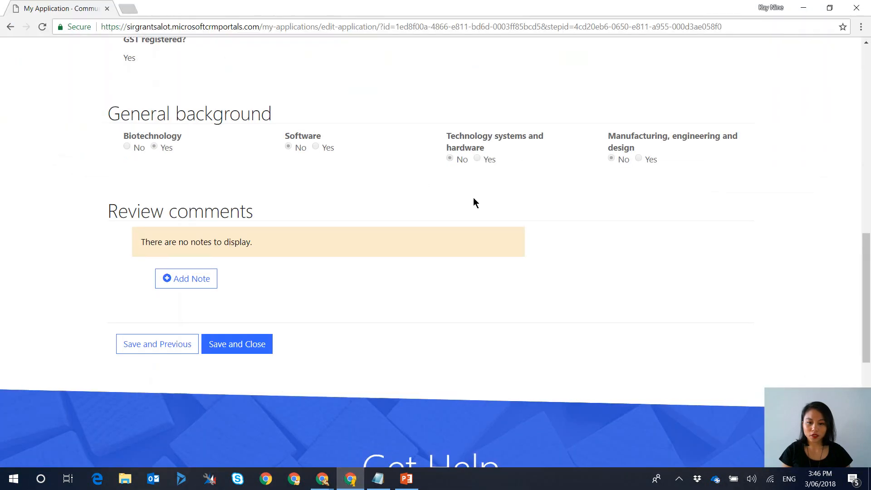
Open the copied link in the applicant's portal session and examine the application's Review comments section.
scroll(473, 198, up, 15)
click(408, 60)
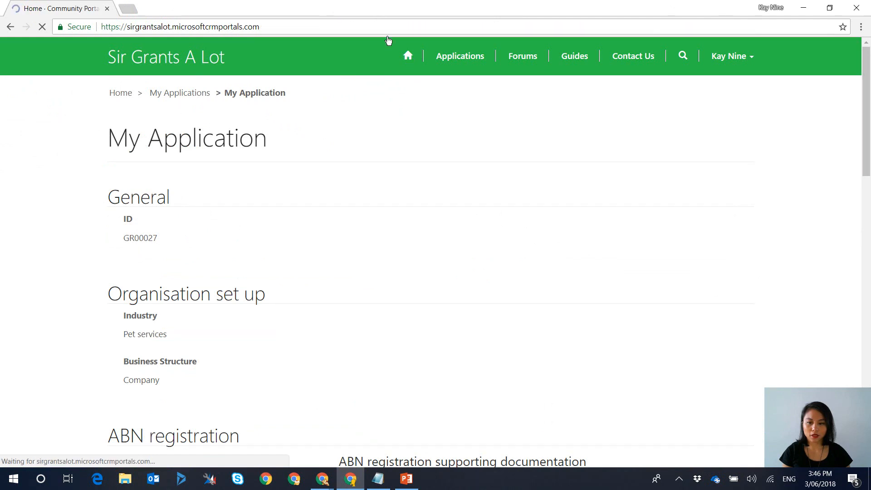
click(356, 27)
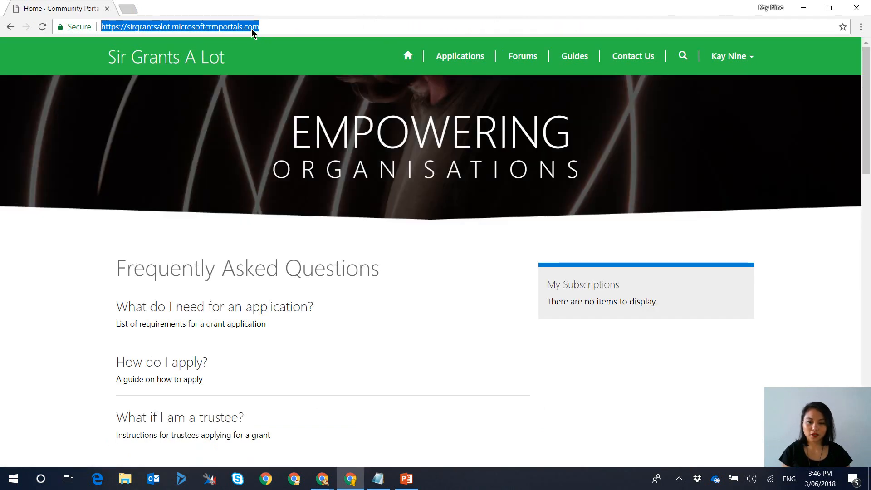
right_click(259, 31)
click(301, 97)
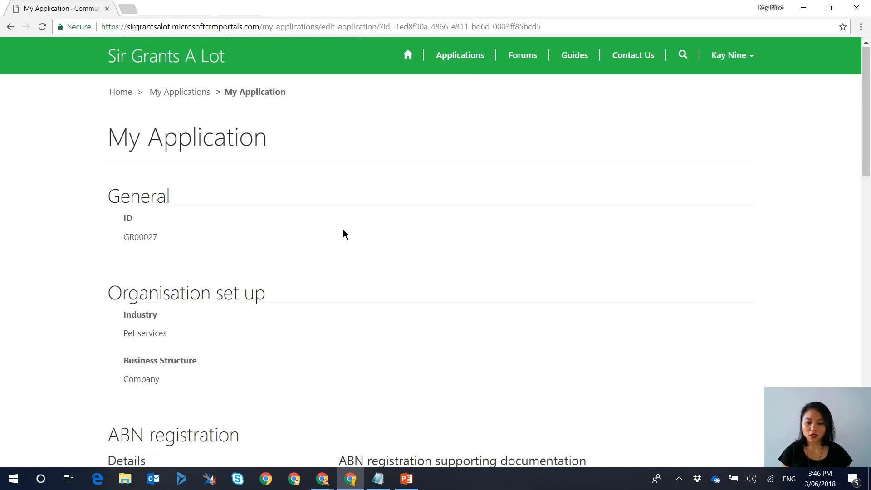
scroll(342, 229, down, 2)
scroll(363, 295, down, 10)
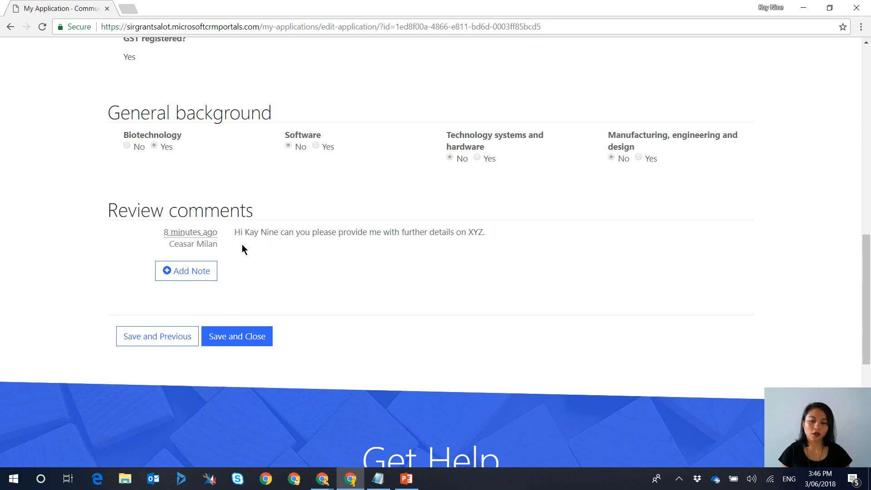
Arrange the reviewer's and applicant's portal windows side by side, with the reviewer's page showing its Review comments.
click(830, 8)
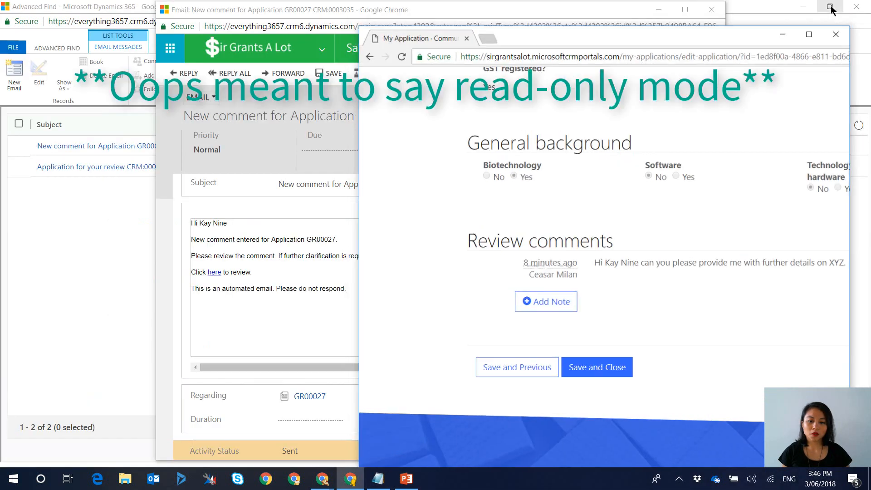
click(659, 8)
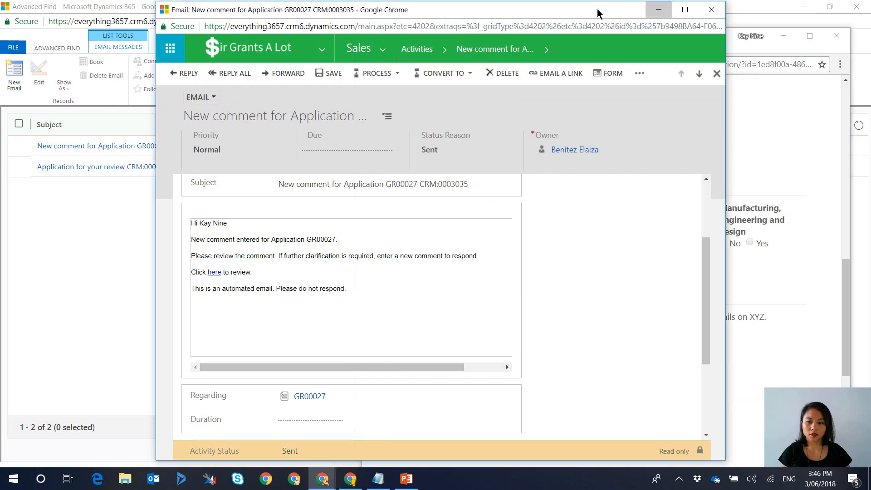
mouse_move(321, 486)
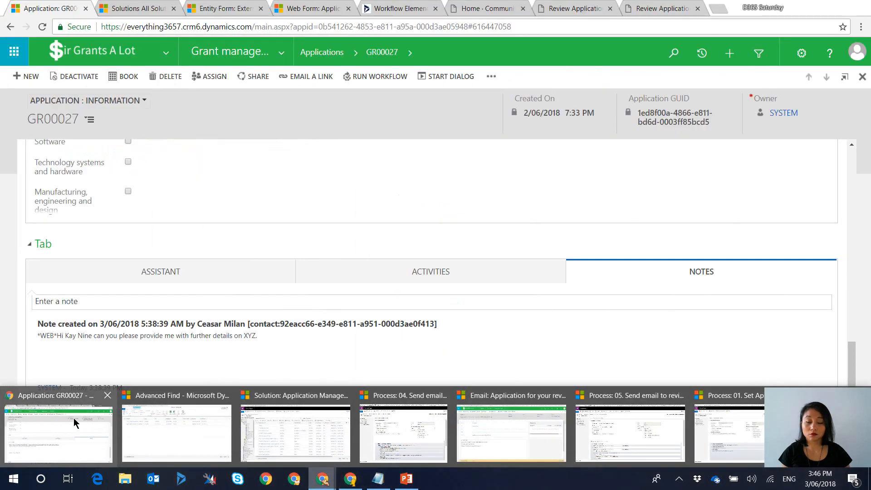
click(59, 435)
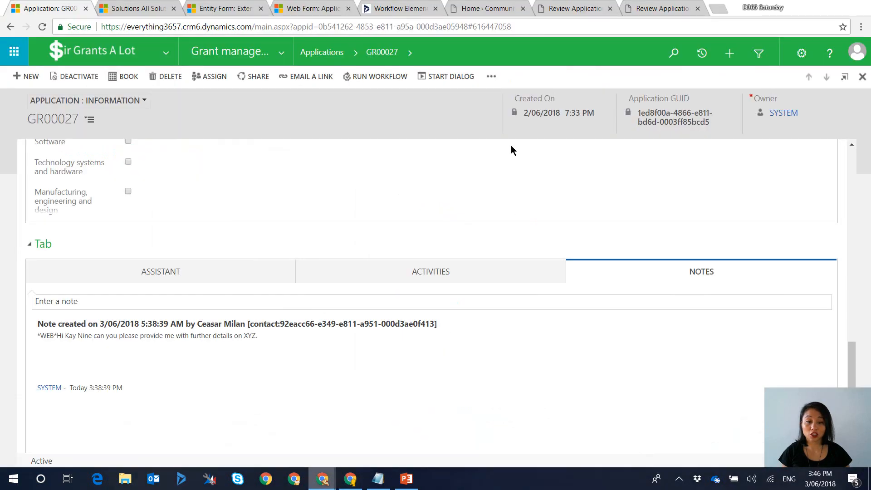
click(662, 8)
click(833, 12)
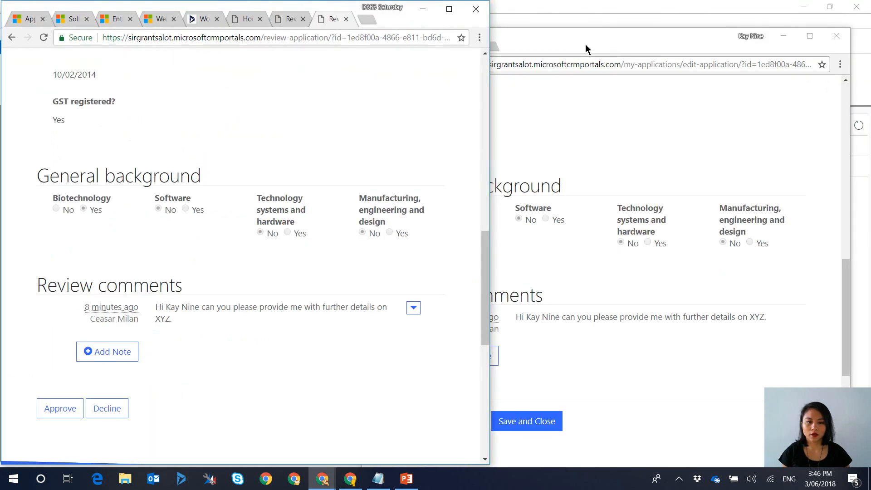
drag(585, 44, 624, 22)
drag(614, 21, 603, 19)
click(293, 333)
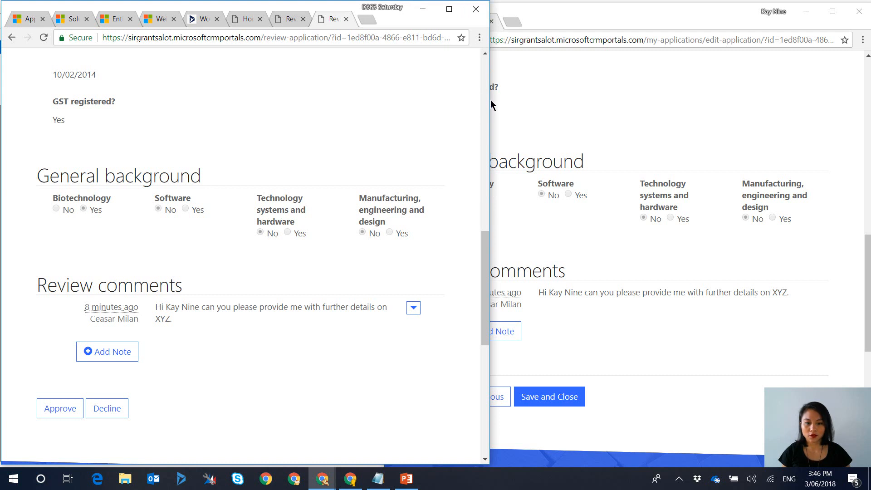
scroll(489, 99, up, 10)
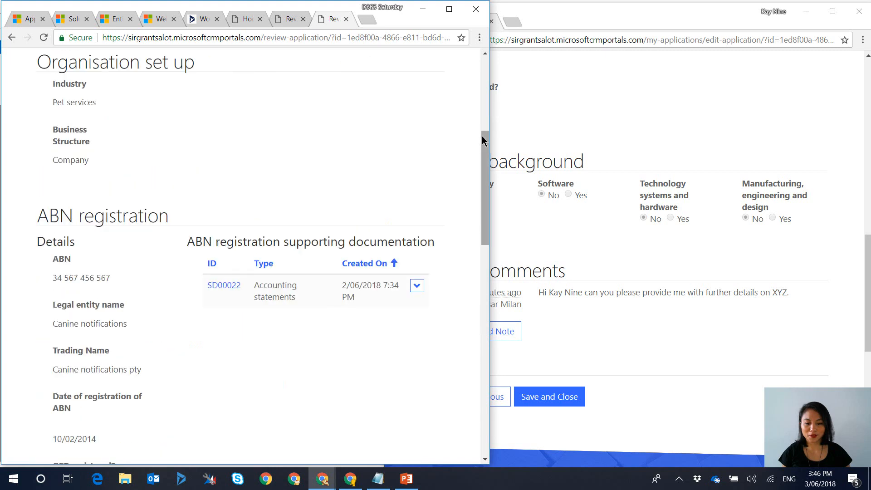
drag(484, 141, 497, 245)
Add a note as the applicant, greeting the reviewer by first name and continuing "here's the information you request on XYZ".
click(654, 246)
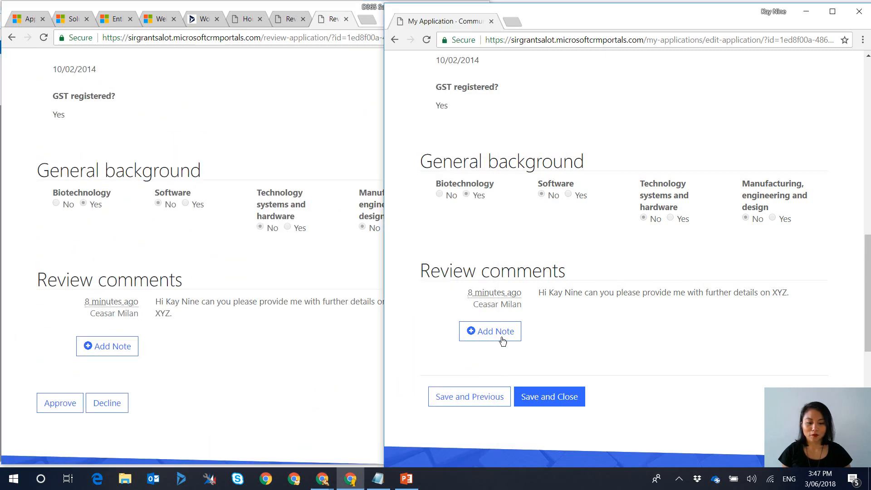
click(501, 332)
click(616, 123)
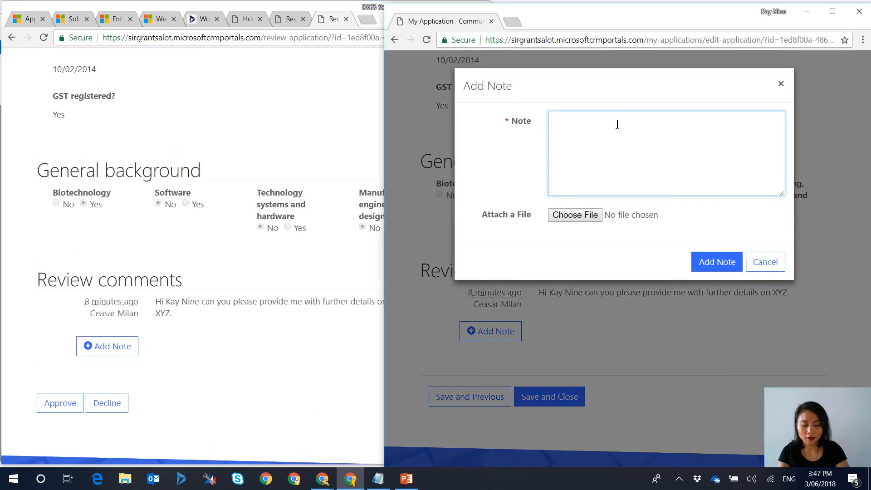
text(Hey Ceasar)
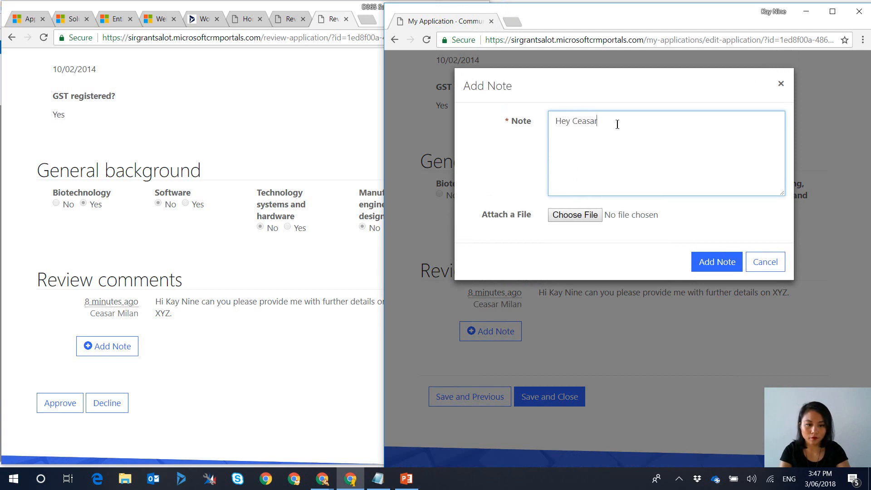
text(, here's the information )
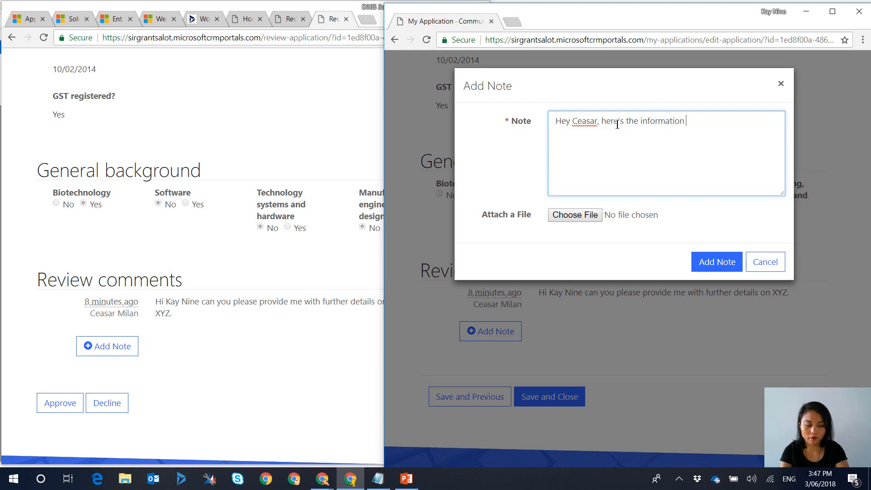
text(you request on XYZ)
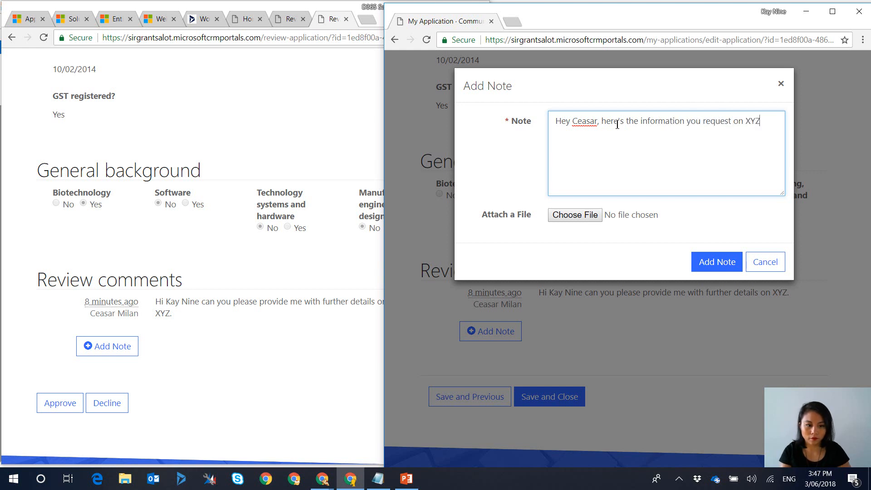
click(726, 261)
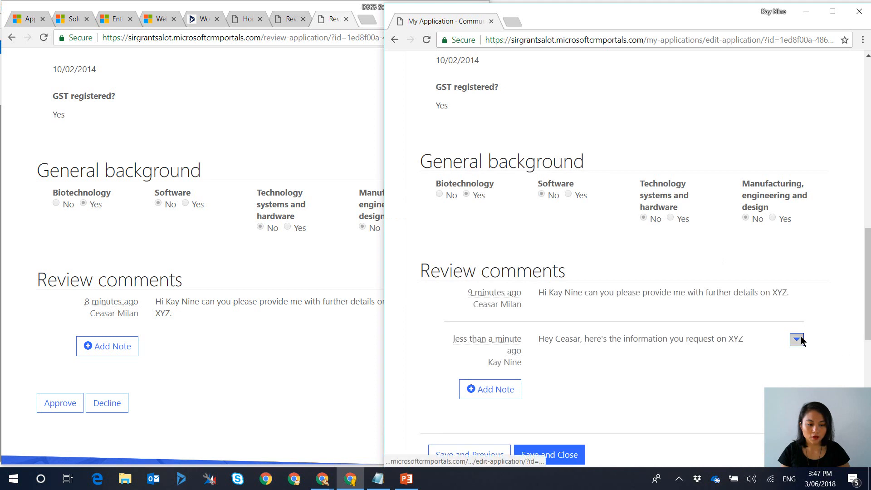
Check the actions offered for the new note, and reload the reviewer's page to examine its Review comments.
click(797, 340)
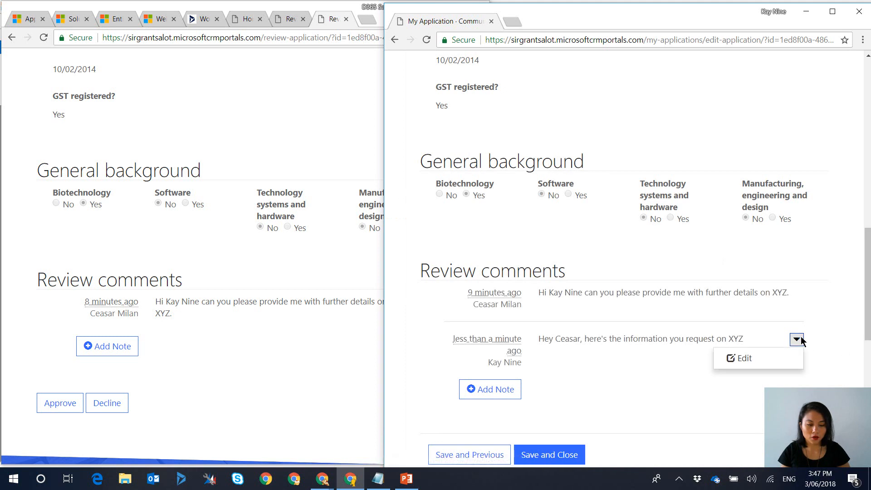
click(210, 362)
click(50, 35)
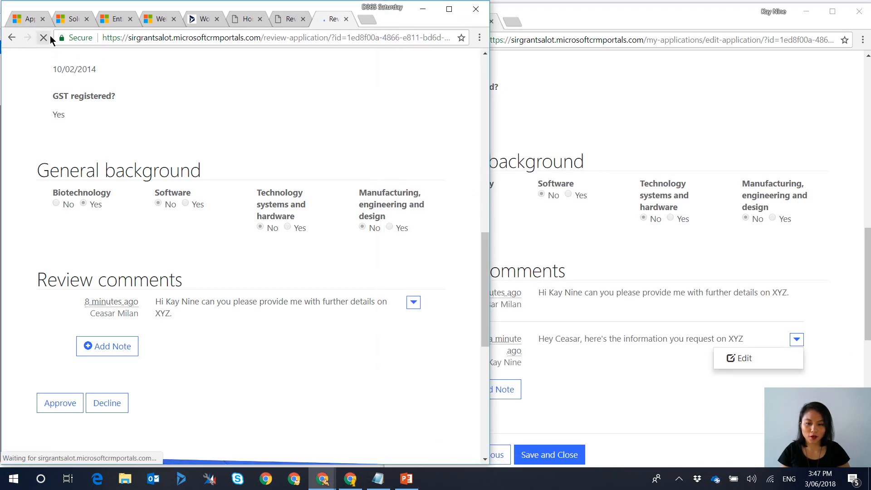
scroll(336, 204, down, 5)
scroll(336, 203, up, 3)
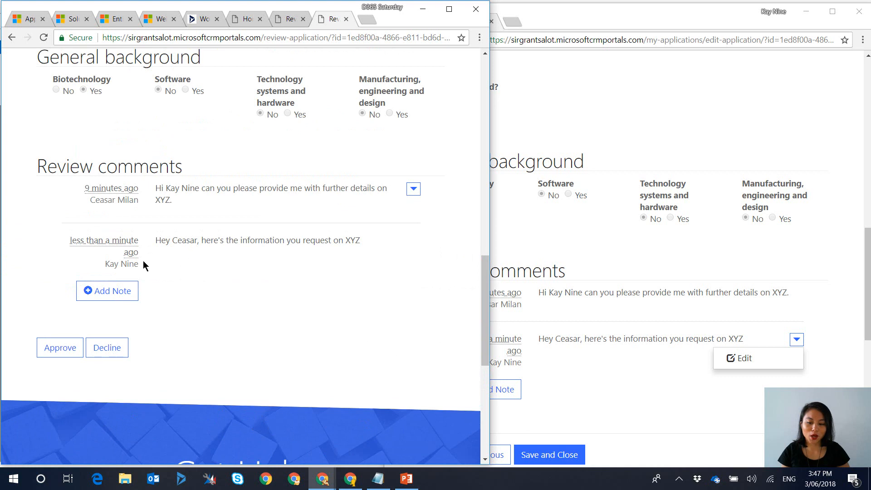
click(652, 384)
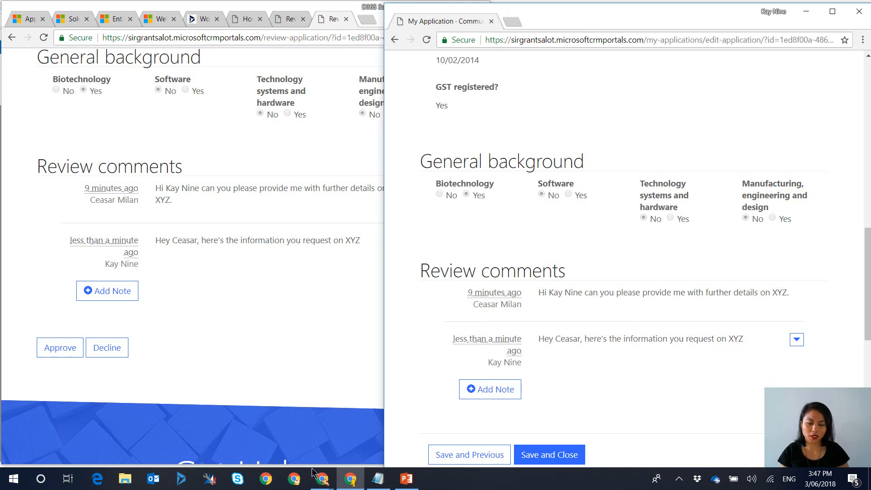
Refresh the Advanced Find email results to check for the reviewer's notification, and return to the reviewer's portal page.
click(322, 479)
click(136, 431)
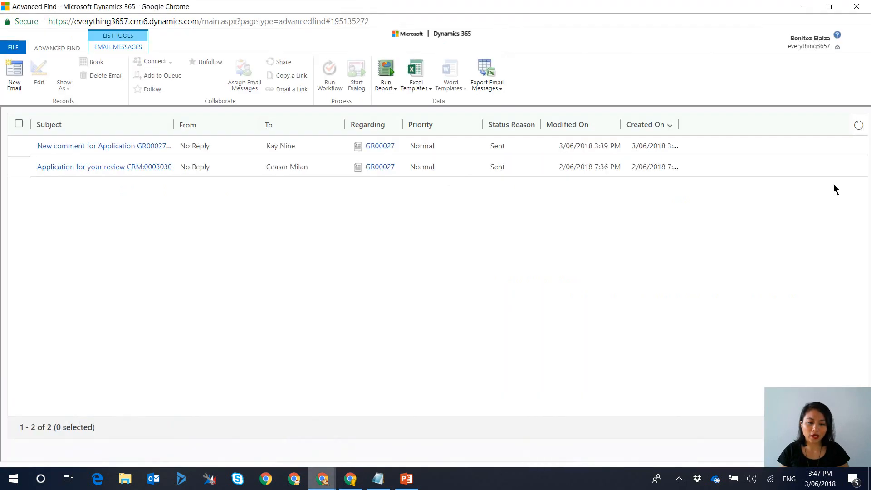
click(859, 126)
click(859, 126)
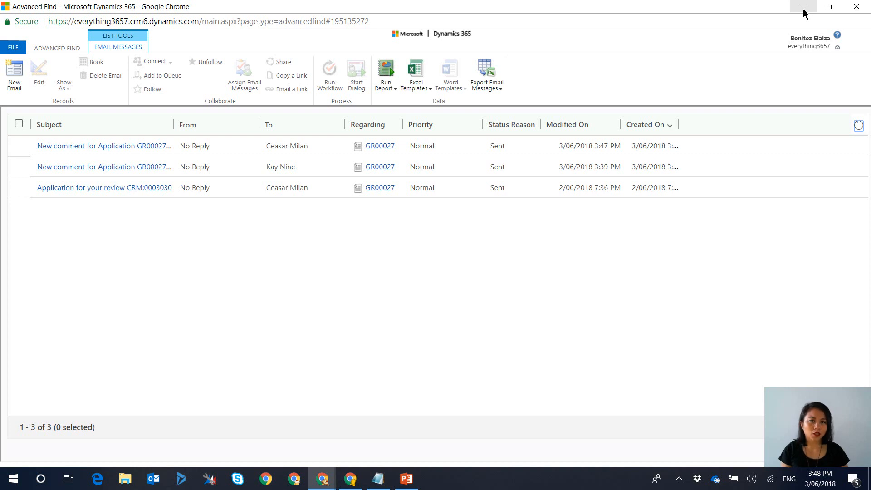
click(804, 9)
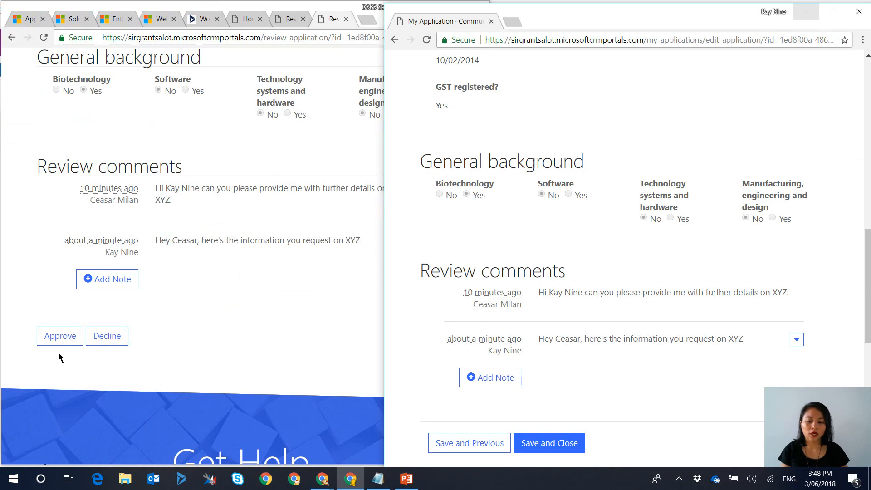
click(212, 349)
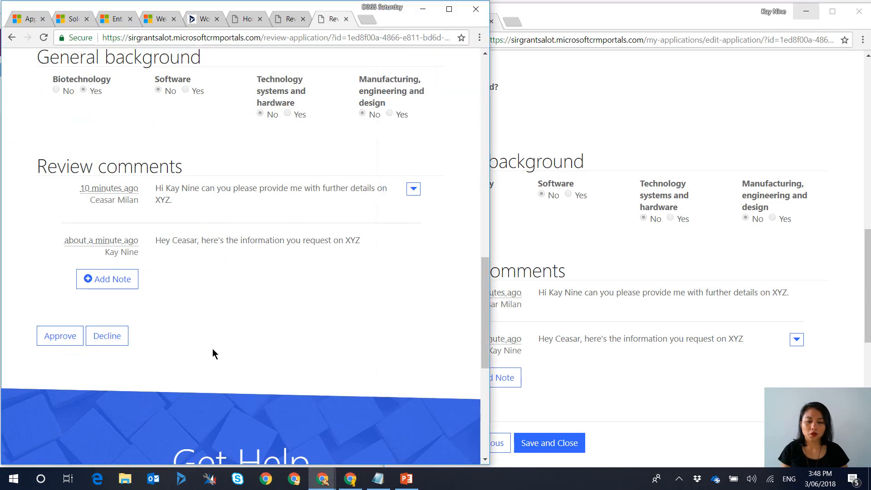
Maximize the reviewer's portal window and look over the application page around the Review comments and the Approve and Decline options.
click(448, 9)
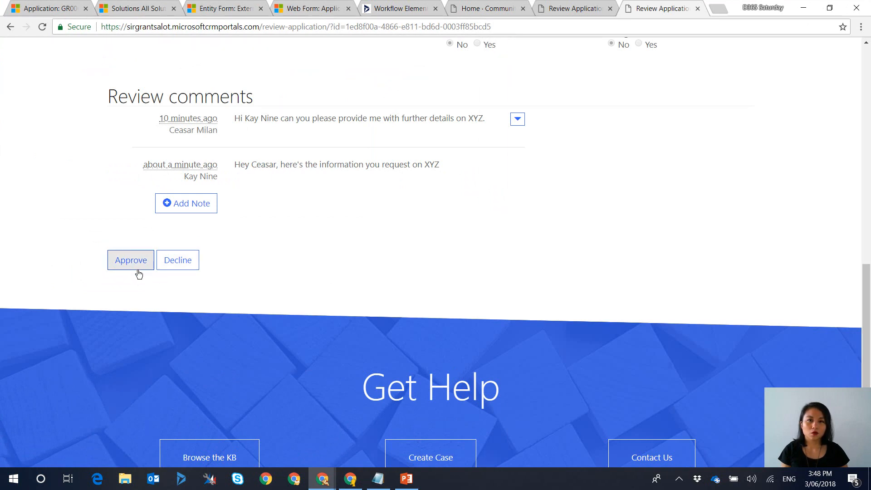
scroll(355, 270, up, 2)
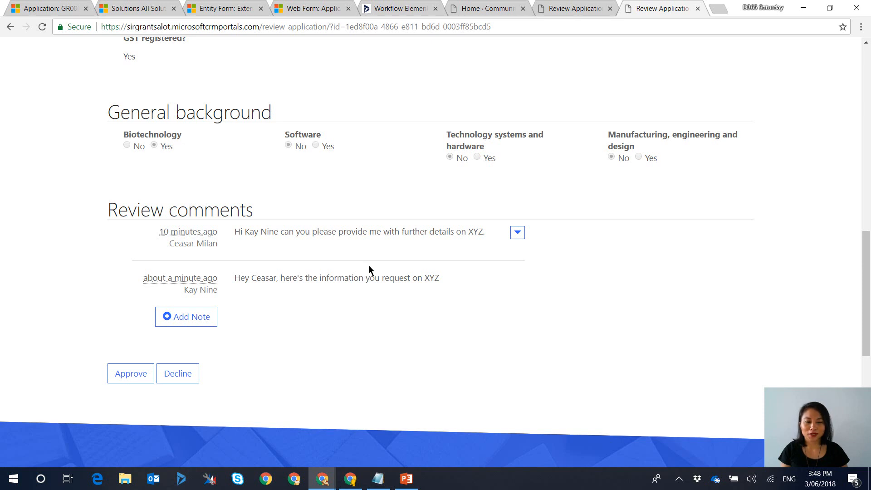
scroll(368, 266, up, 7)
scroll(369, 268, down, 5)
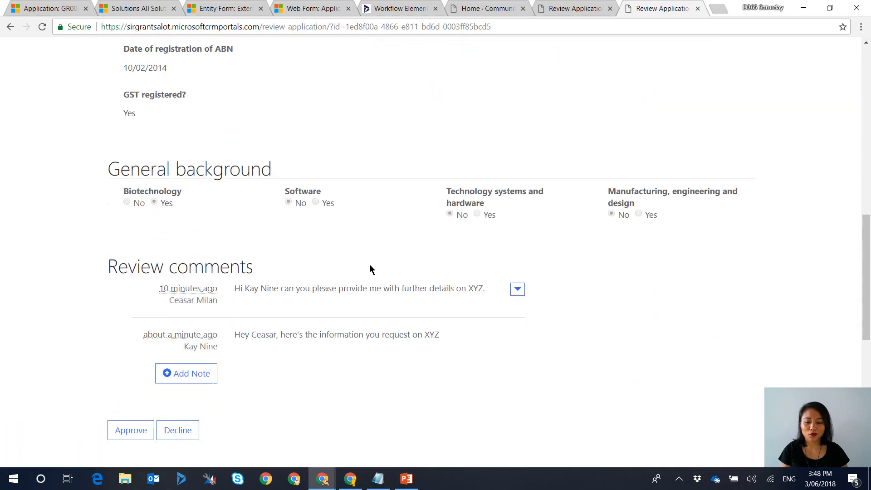
Examine the Approve workflow action in the External Reviewer for Application entity form, including its redirect, success message, dialog title and confirmation text.
click(195, 10)
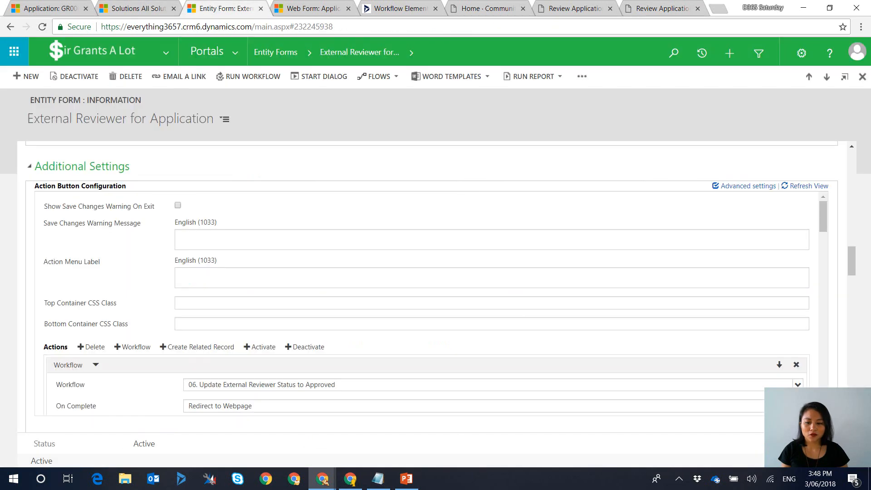
scroll(825, 234, down, 1)
drag(825, 234, 827, 245)
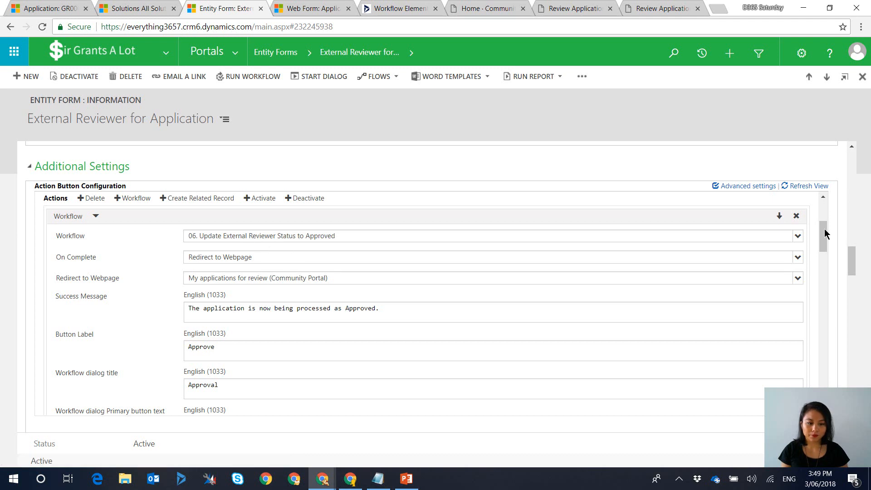
drag(825, 230, 825, 246)
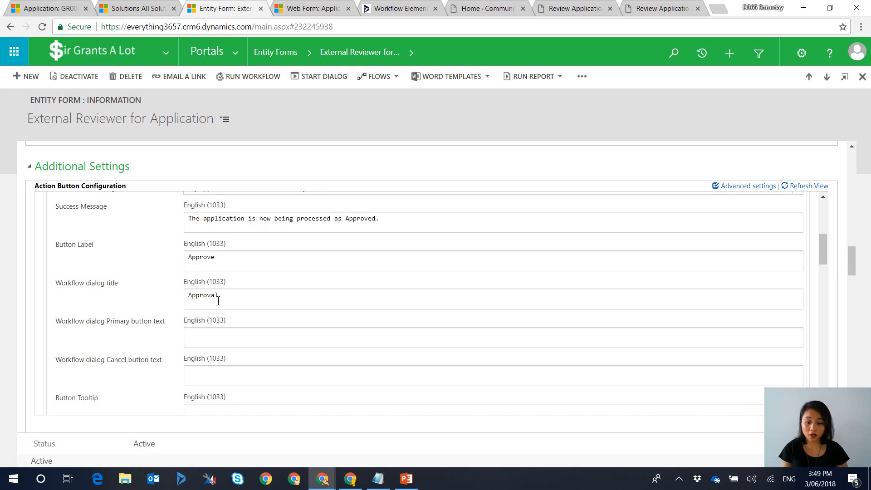
scroll(218, 301, down, 5)
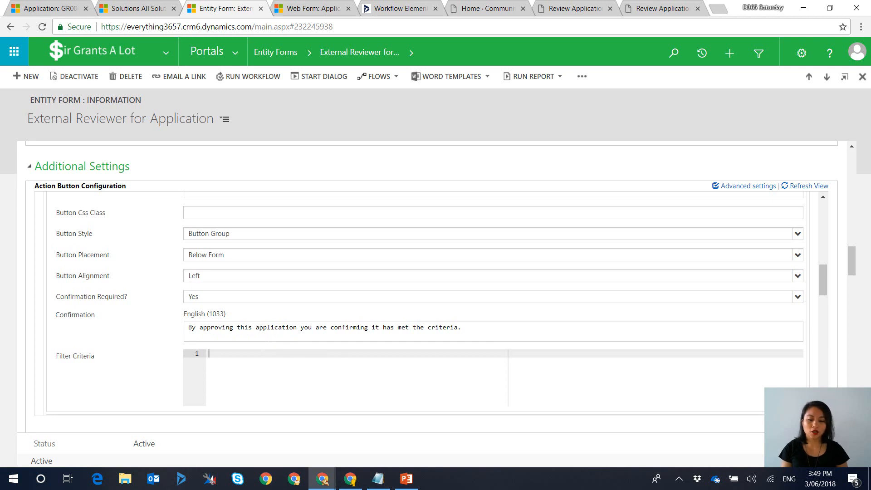
drag(822, 288, 816, 249)
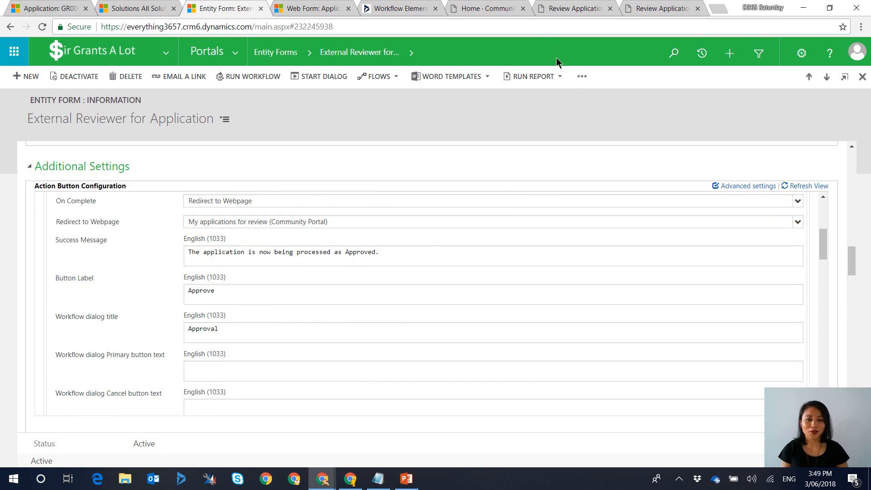
Approve the application as the reviewer in the portal and proceed through the Approval confirmation.
click(659, 10)
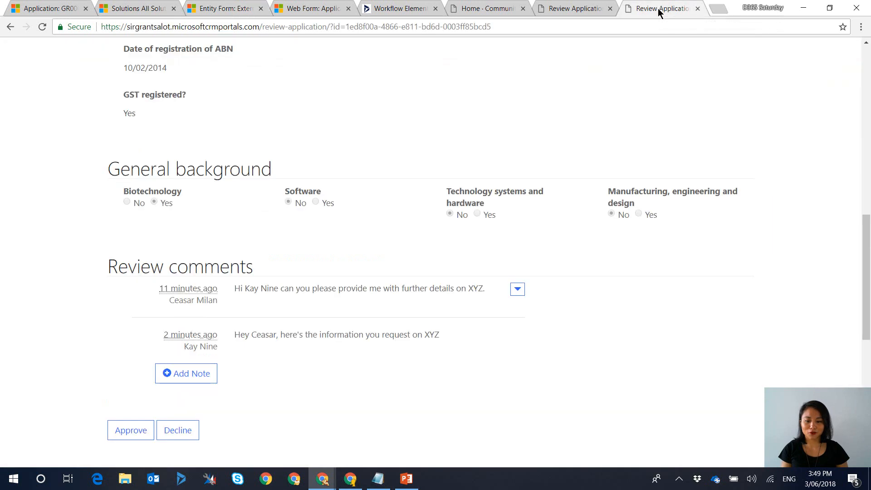
click(145, 439)
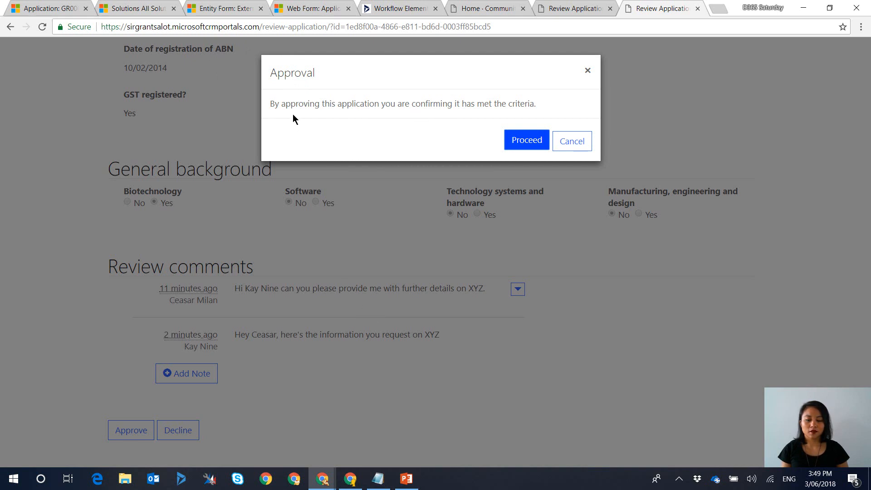
click(526, 145)
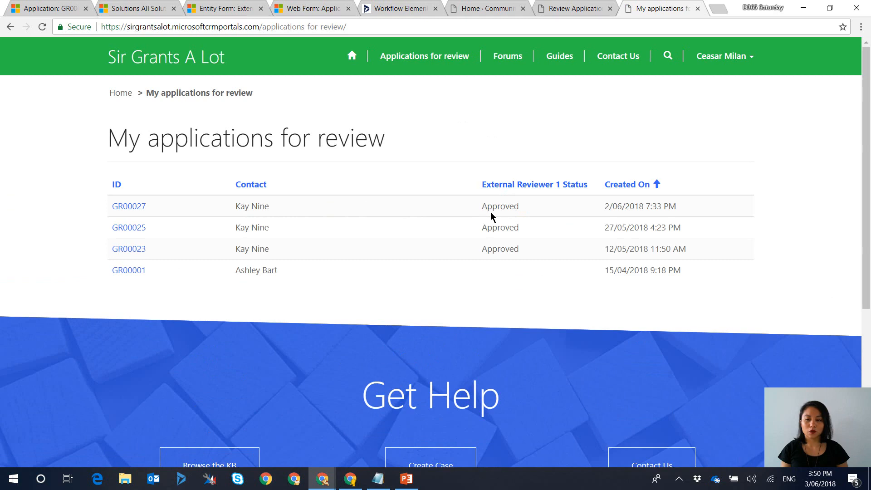
Return to the GR00027 application record in Dynamics 365 and check its External Reviewer 1 Status.
click(29, 14)
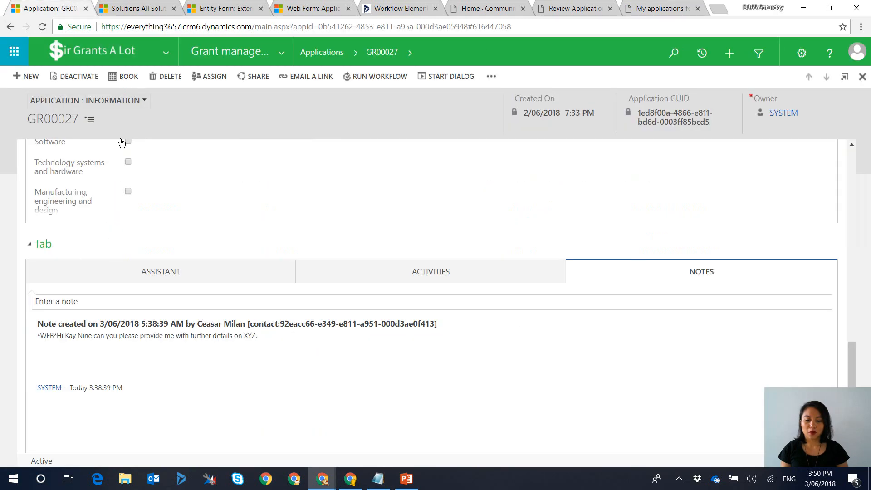
drag(852, 363, 832, 258)
scroll(832, 259, up, 6)
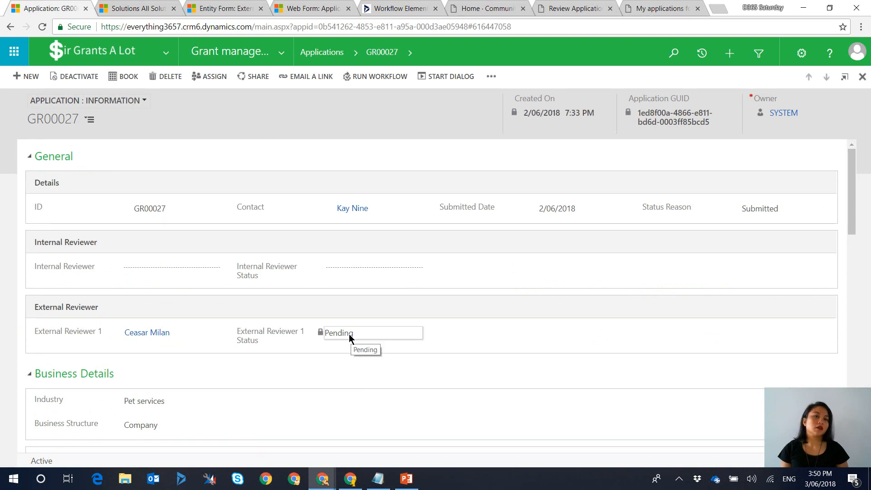
Reload the GR00027 application record and set its Internal Reviewer Status to Approved.
click(42, 28)
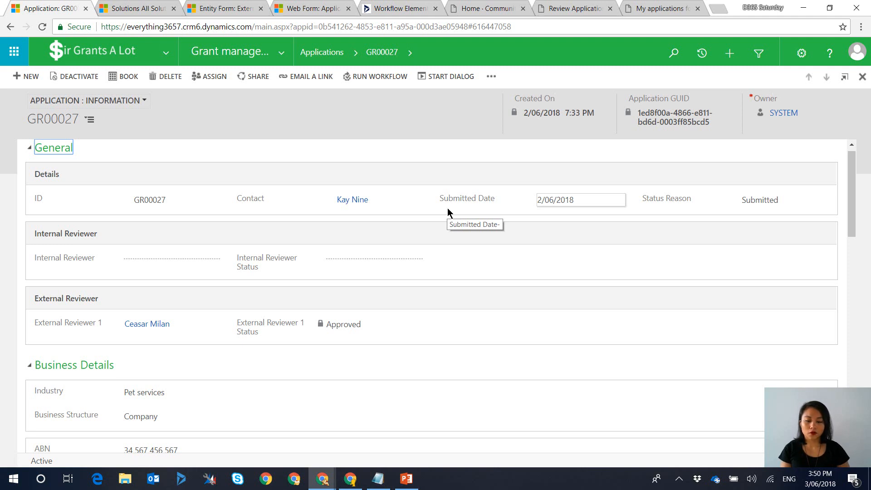
click(351, 257)
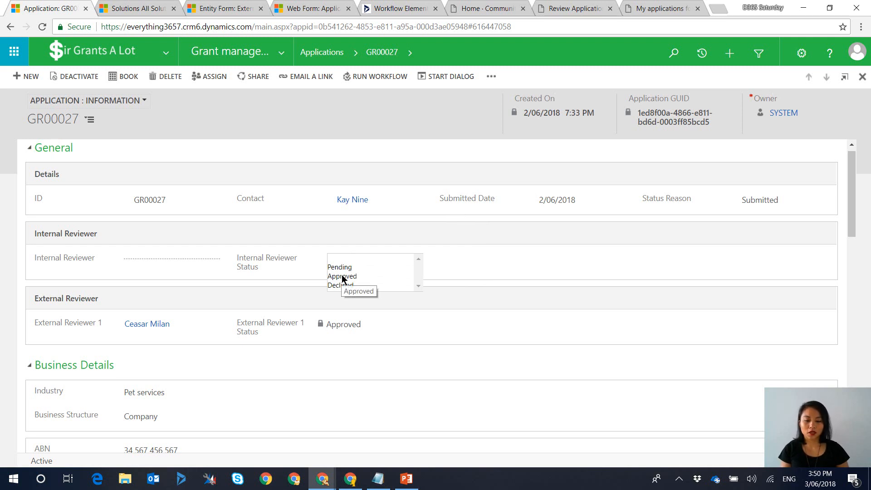
click(343, 276)
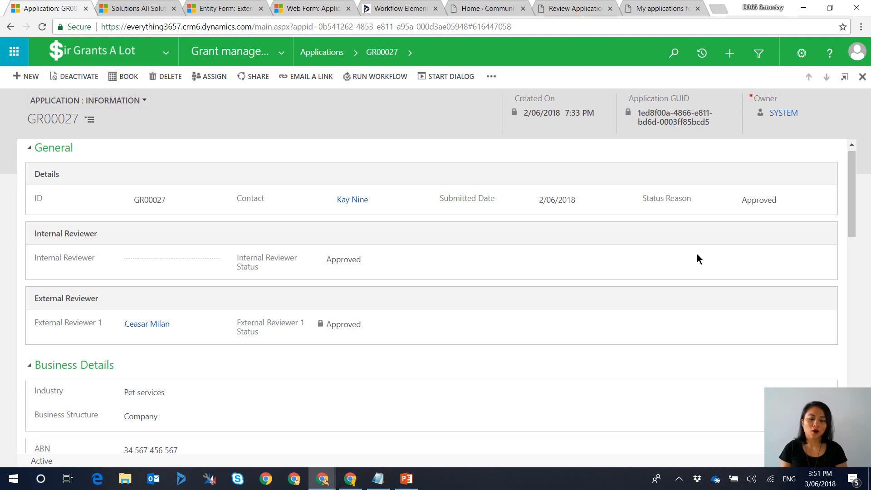
Switch to PowerPoint, present the Review of Grant Application Process slide full screen, and reveal callouts 1 and 2.
click(406, 478)
click(60, 285)
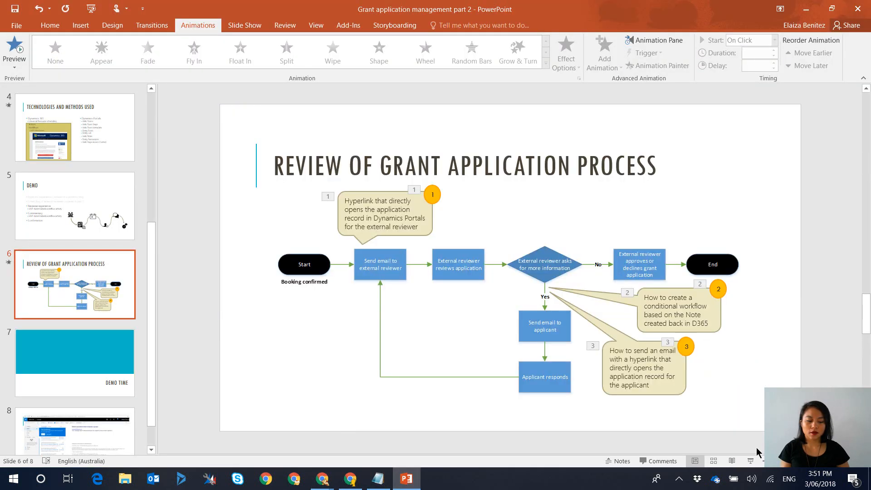
key(shift+F5)
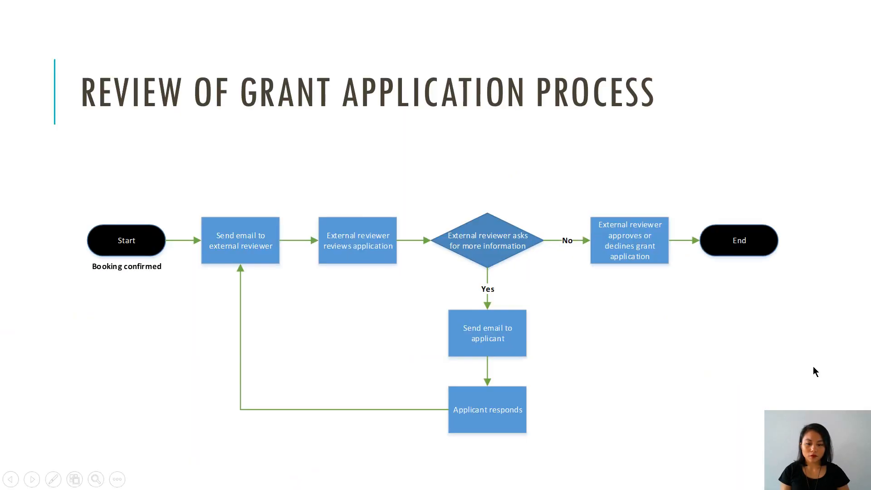
click(772, 364)
click(772, 365)
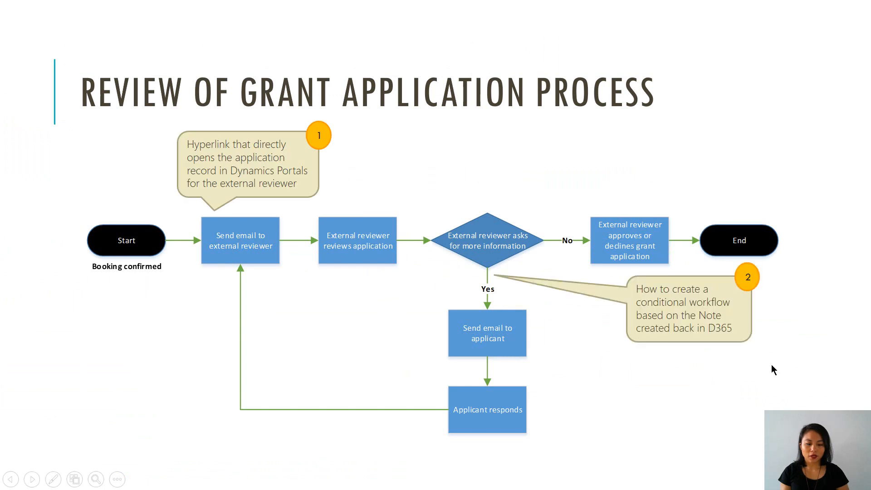